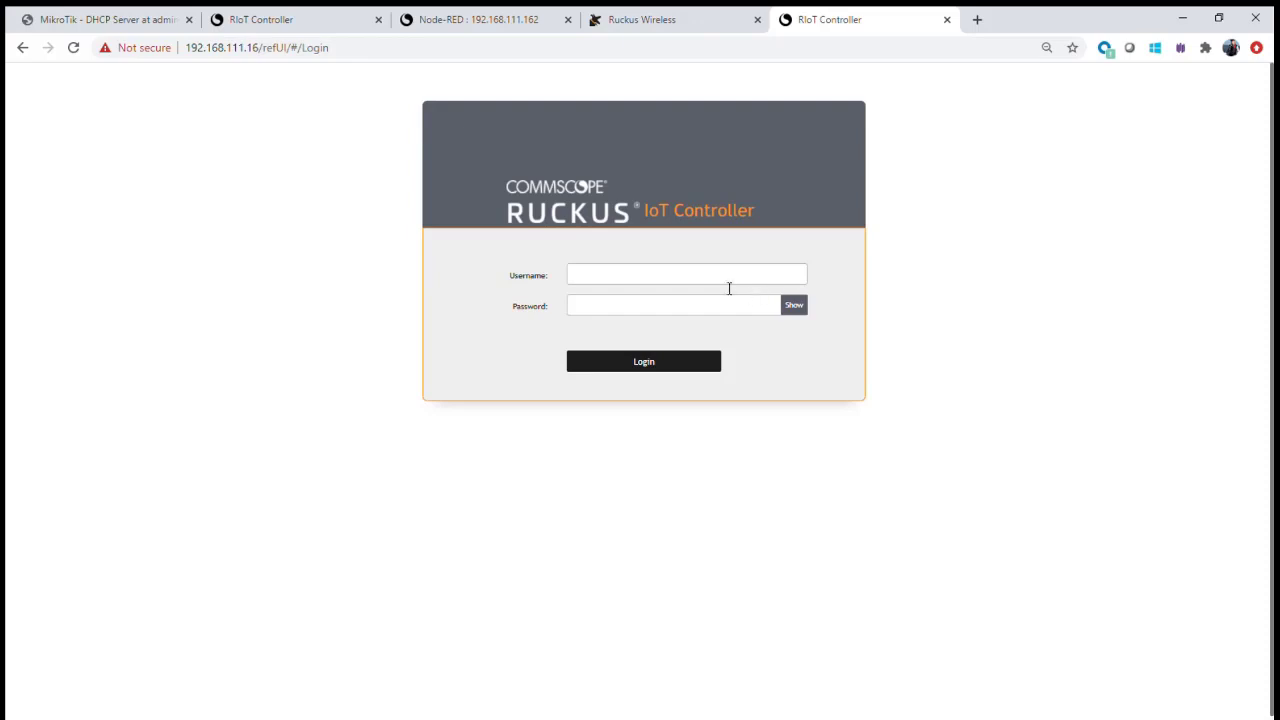
- Log in to the IoT Controller by entering the username and the account password
{"action": "left_click", "coordinate": [609, 283]}
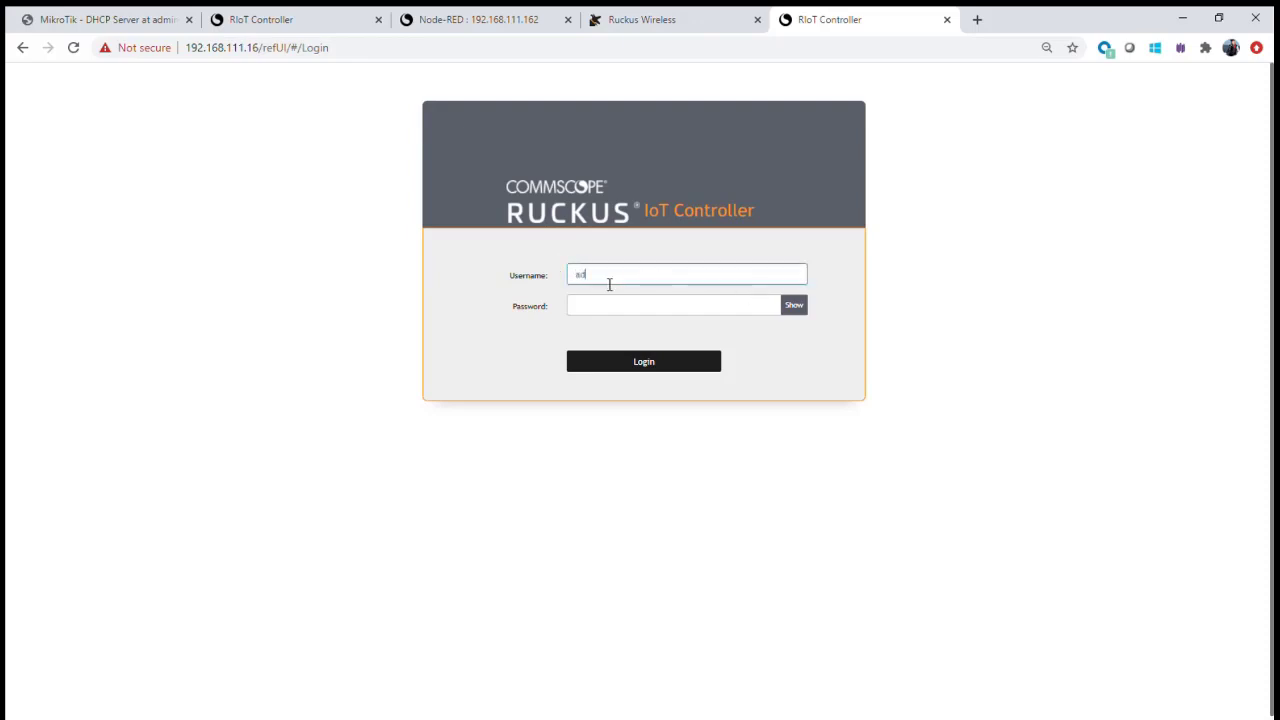
{"action": "key", "text": "Tab"}
{"action": "type", "text": "a"}
{"action": "key", "text": "Return"}
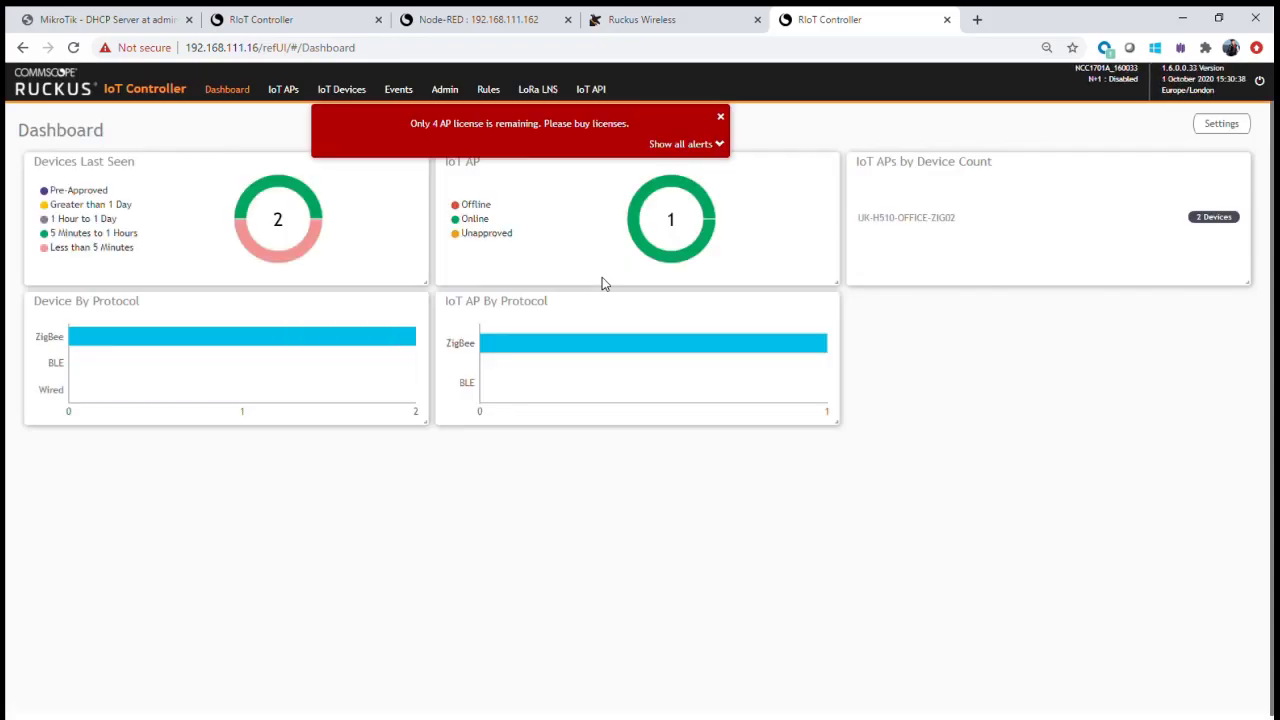
- Review the IoT access points list and the settings of the access point UK-H510-OFFICE-ZIG02
{"action": "mouse_move", "coordinate": [283, 190]}
{"action": "mouse_move", "coordinate": [641, 199]}
{"action": "left_click", "coordinate": [285, 92]}
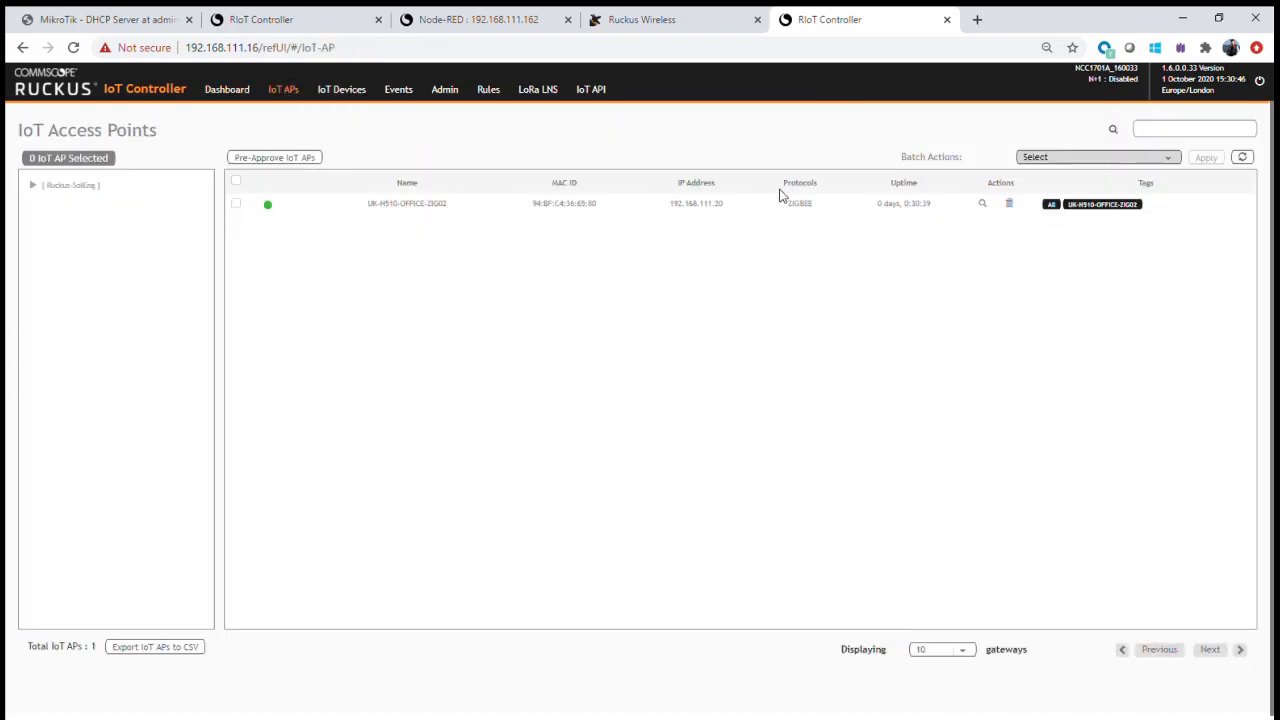
{"action": "left_click", "coordinate": [553, 207]}
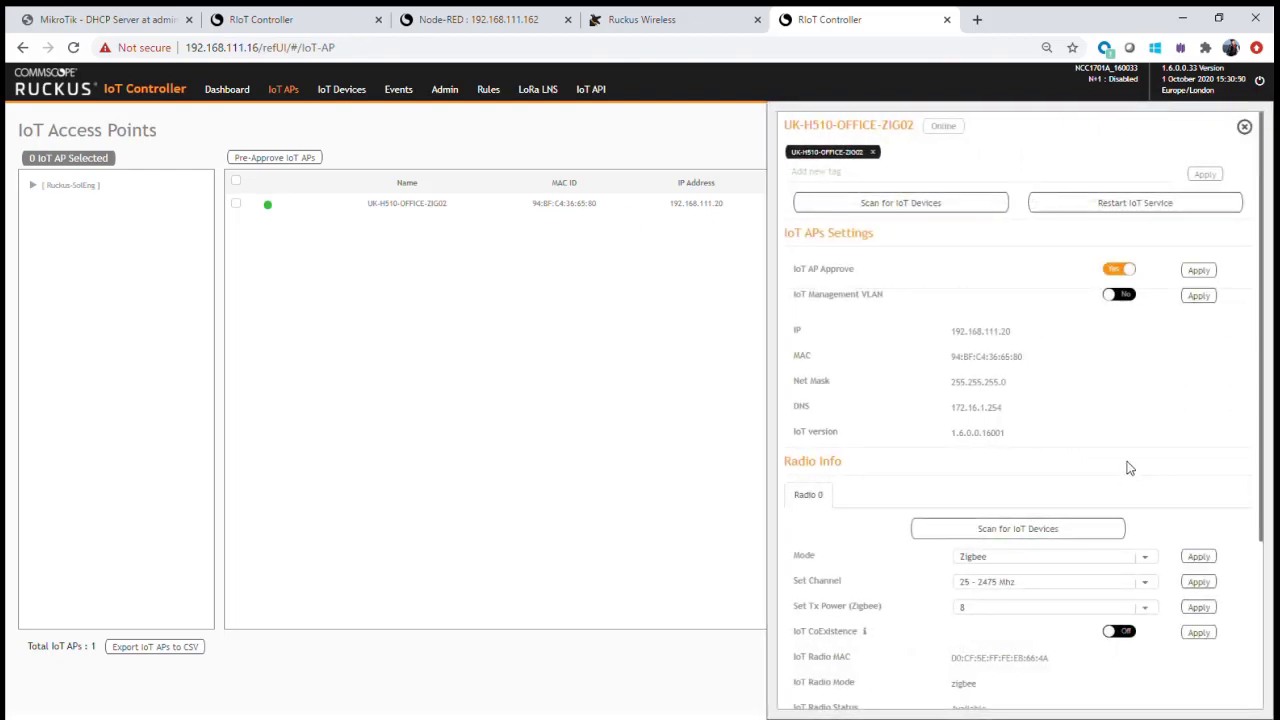
{"action": "left_click", "coordinate": [1244, 127]}
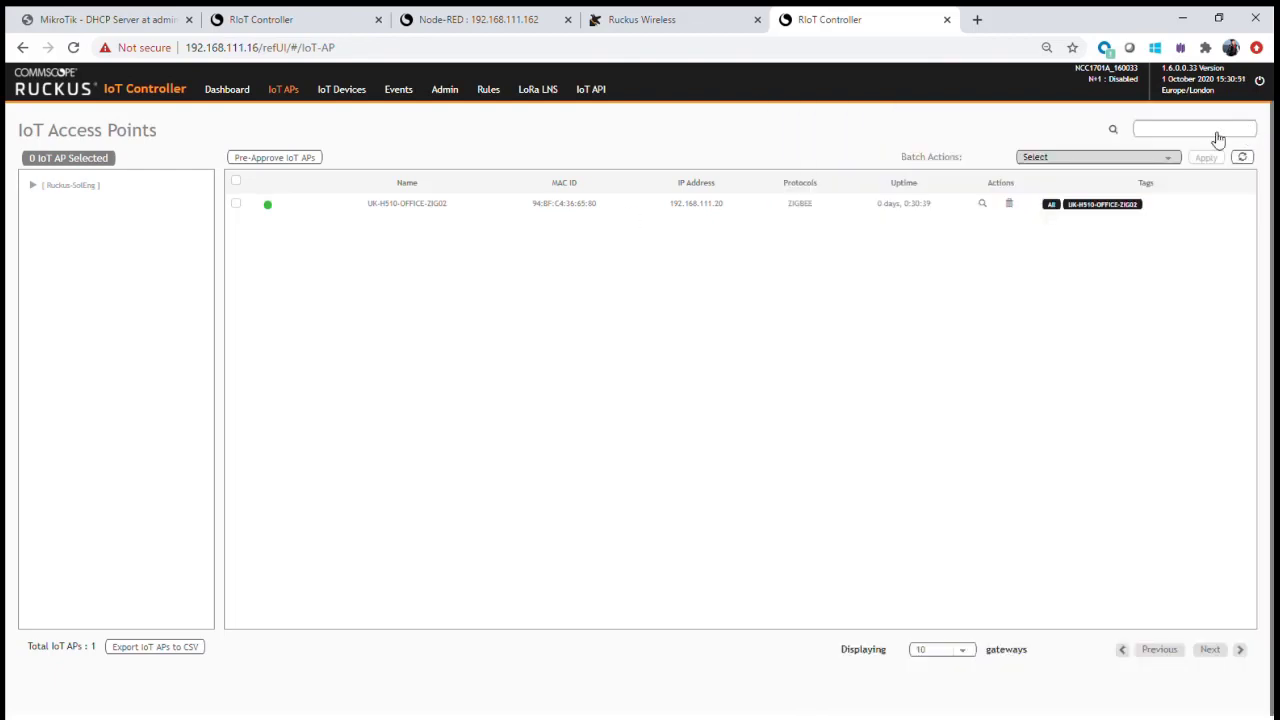
- Review the IoT devices list and examine the power, temperature and IAS Zone attributes of the WATER01 device
{"action": "left_click", "coordinate": [341, 92]}
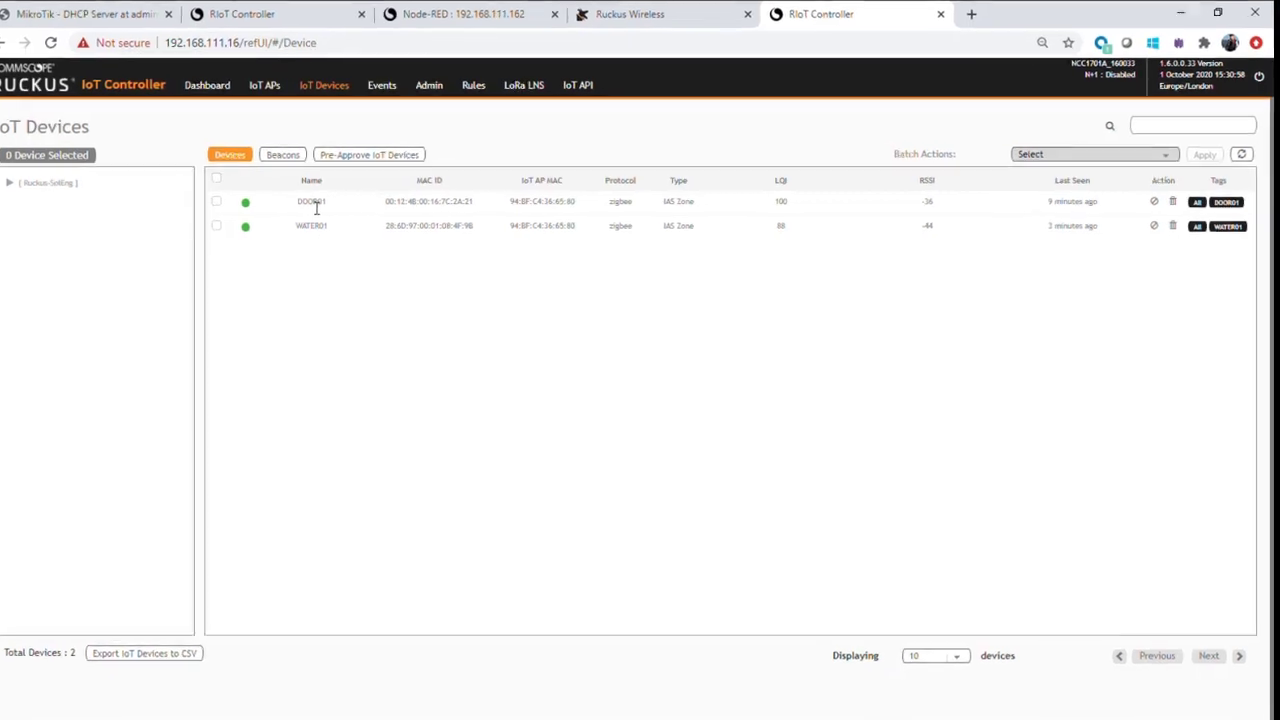
{"action": "left_click", "coordinate": [320, 205]}
{"action": "left_click", "coordinate": [1003, 322]}
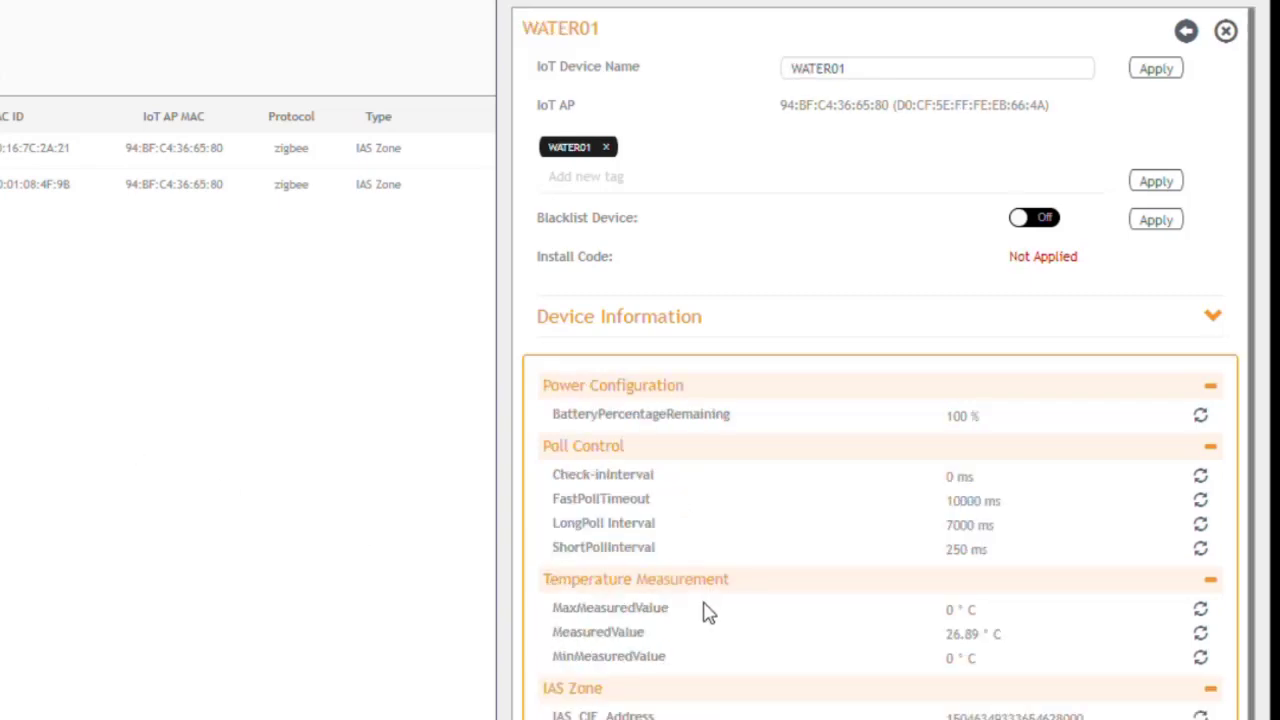
{"action": "scroll", "coordinate": [703, 608], "scroll_direction": "down", "scroll_amount": 1}
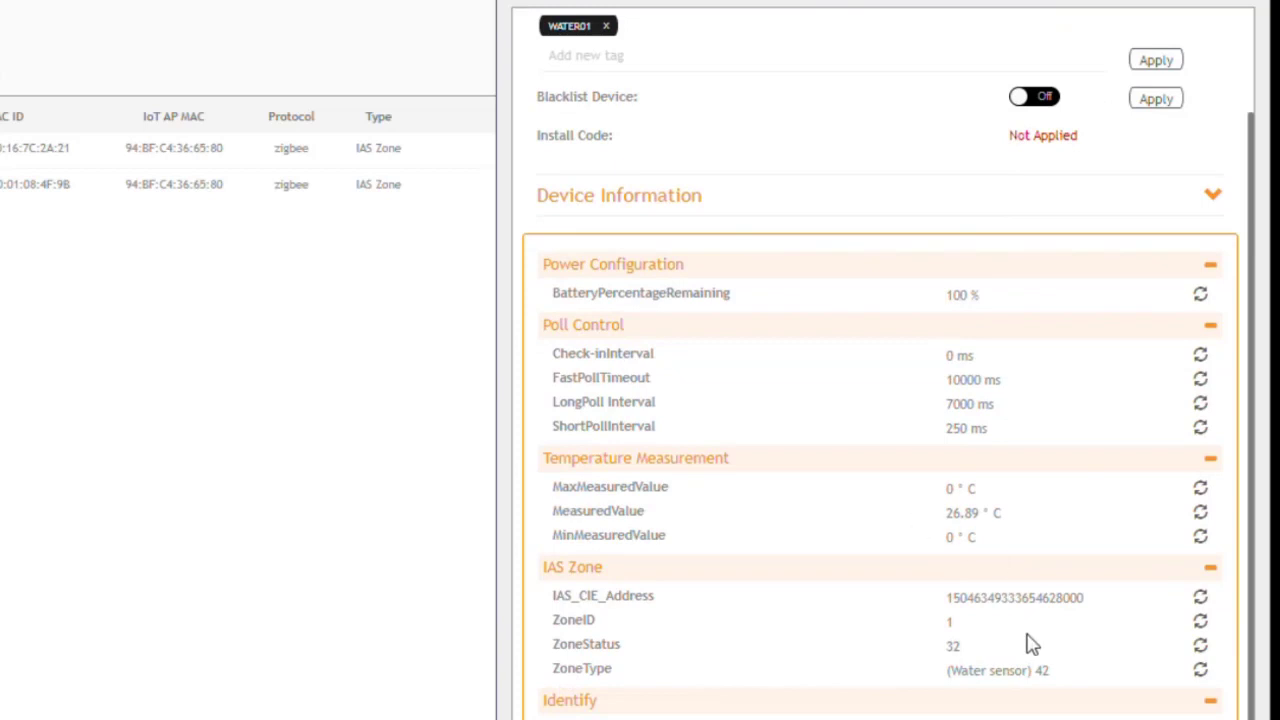
{"action": "scroll", "coordinate": [1034, 640], "scroll_direction": "down", "scroll_amount": 1}
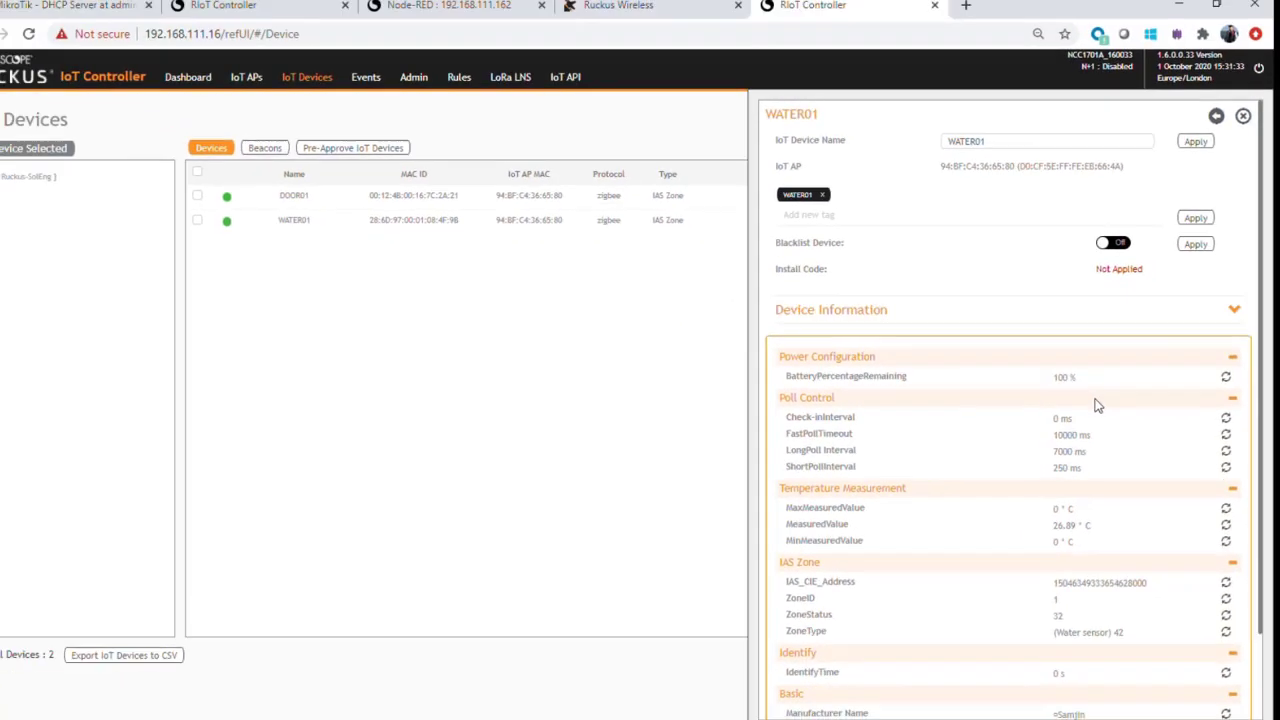
{"action": "left_click", "coordinate": [1245, 128]}
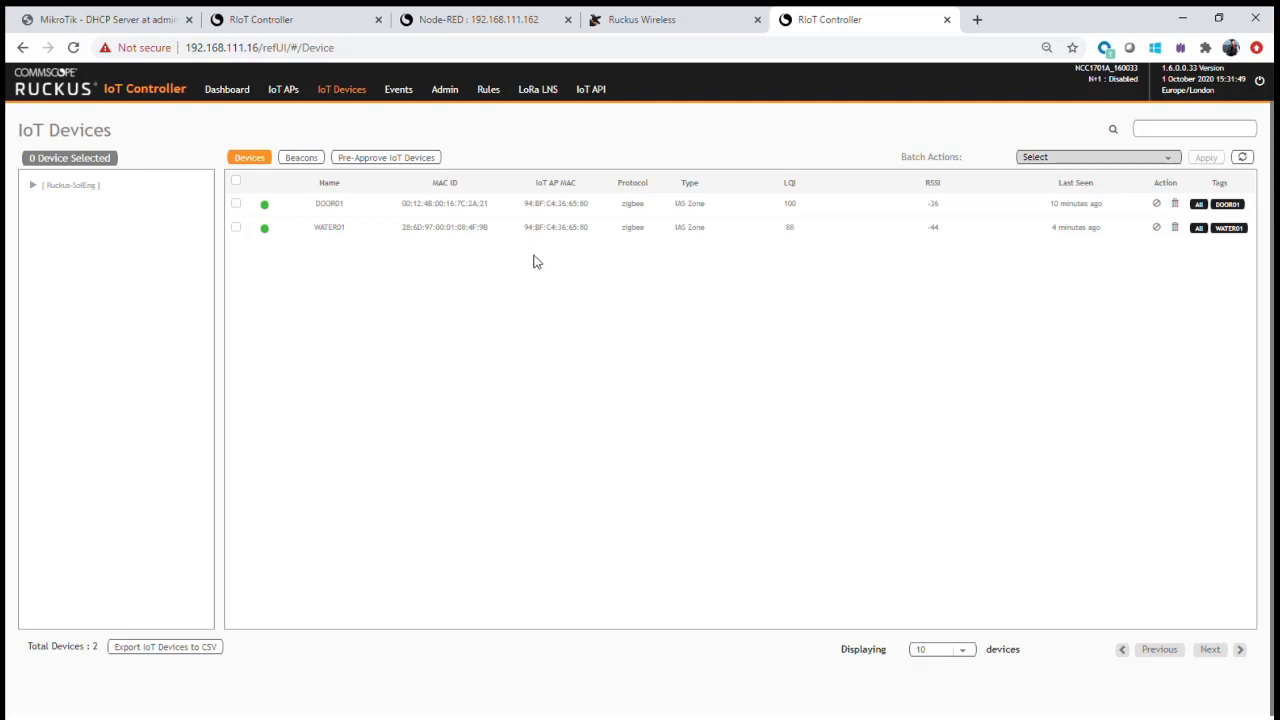
- Choose Controller Data Stream as the plugin to activate in the admin plugins and open its activation settings
{"action": "left_click", "coordinate": [454, 95]}
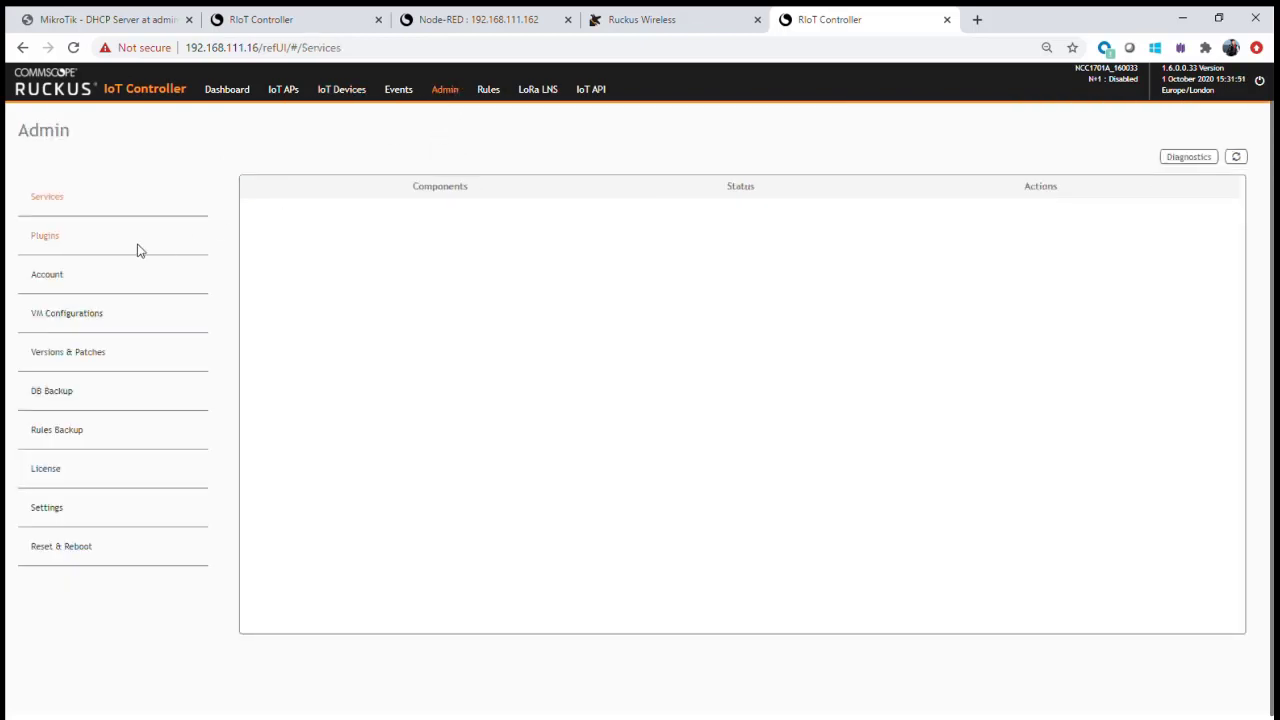
{"action": "left_click", "coordinate": [46, 241]}
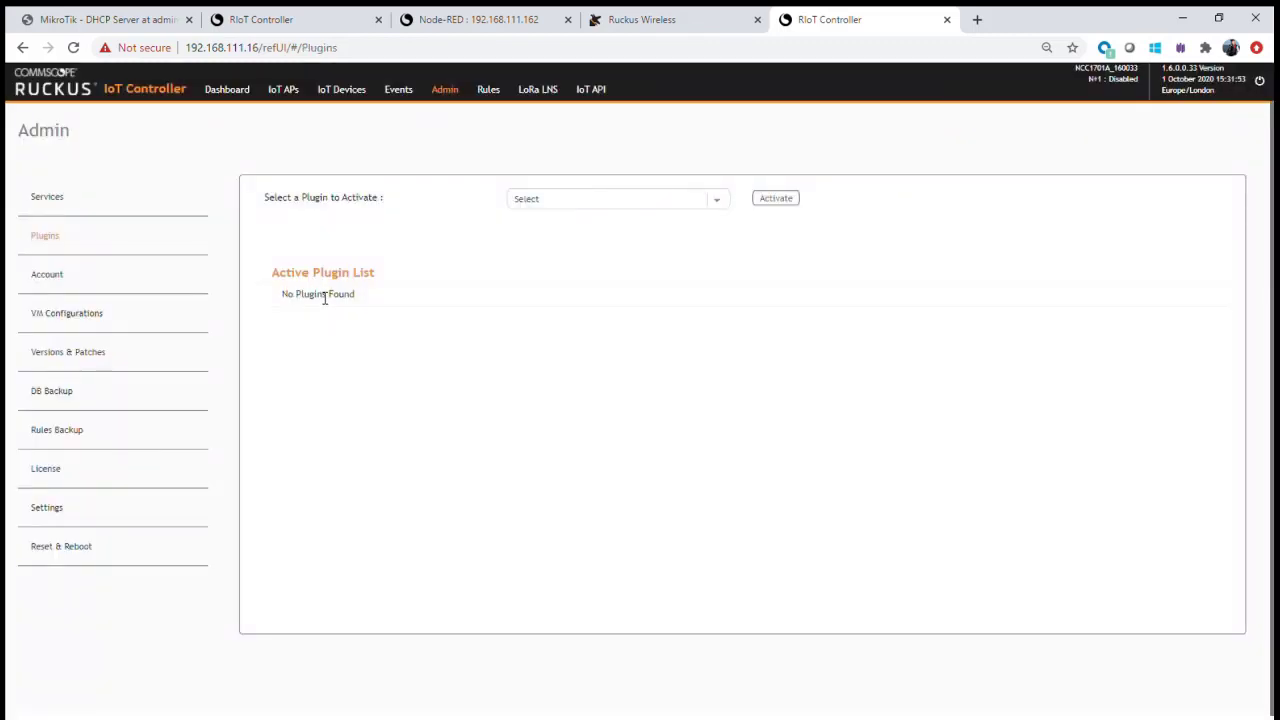
{"action": "left_click", "coordinate": [712, 200]}
{"action": "left_click", "coordinate": [592, 274]}
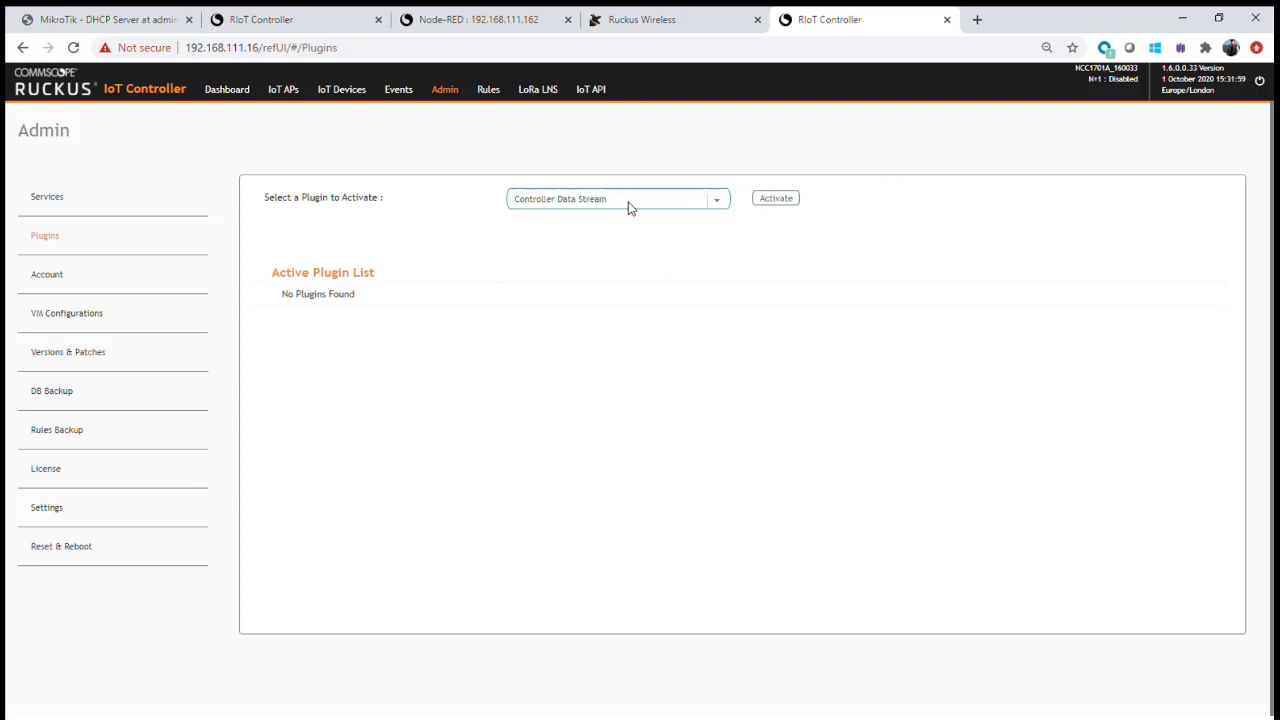
{"action": "left_click", "coordinate": [790, 199]}
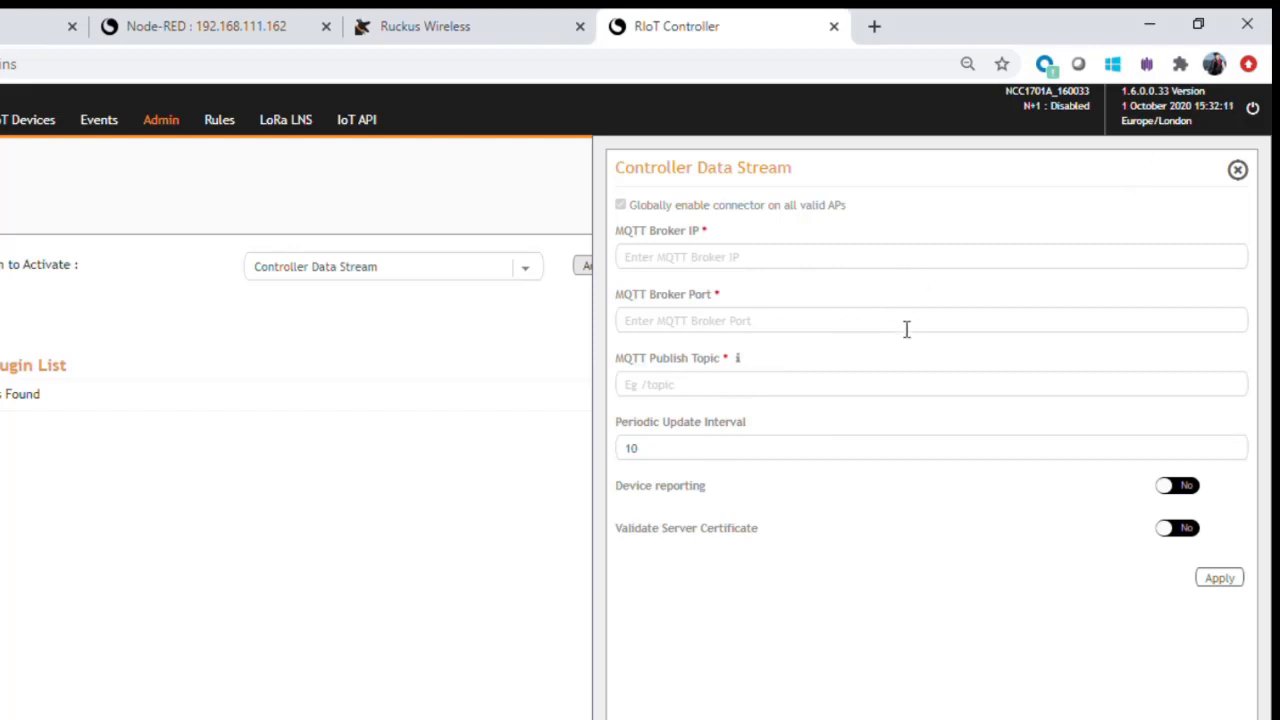
- Set the MQTT broker IP to 127.0.0.1, the broker port to 3883 and the publish topic to /status
{"action": "left_click", "coordinate": [652, 266]}
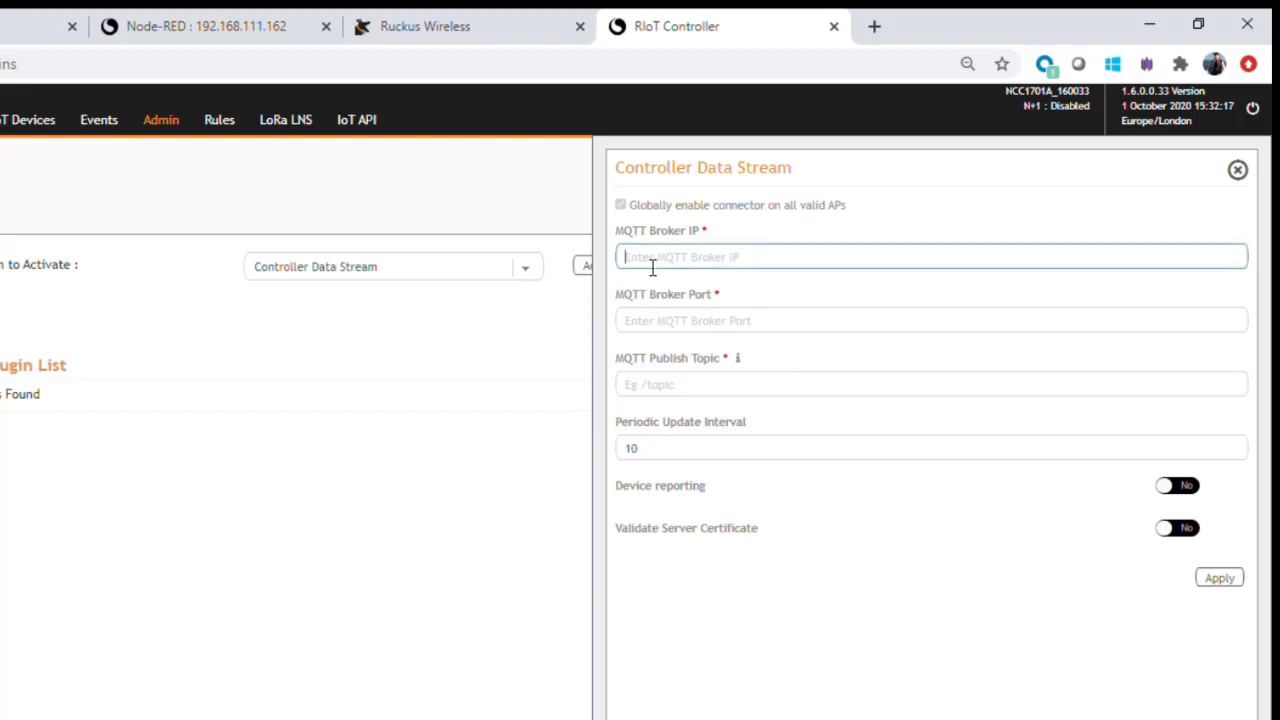
{"action": "type", "text": "127.0"}
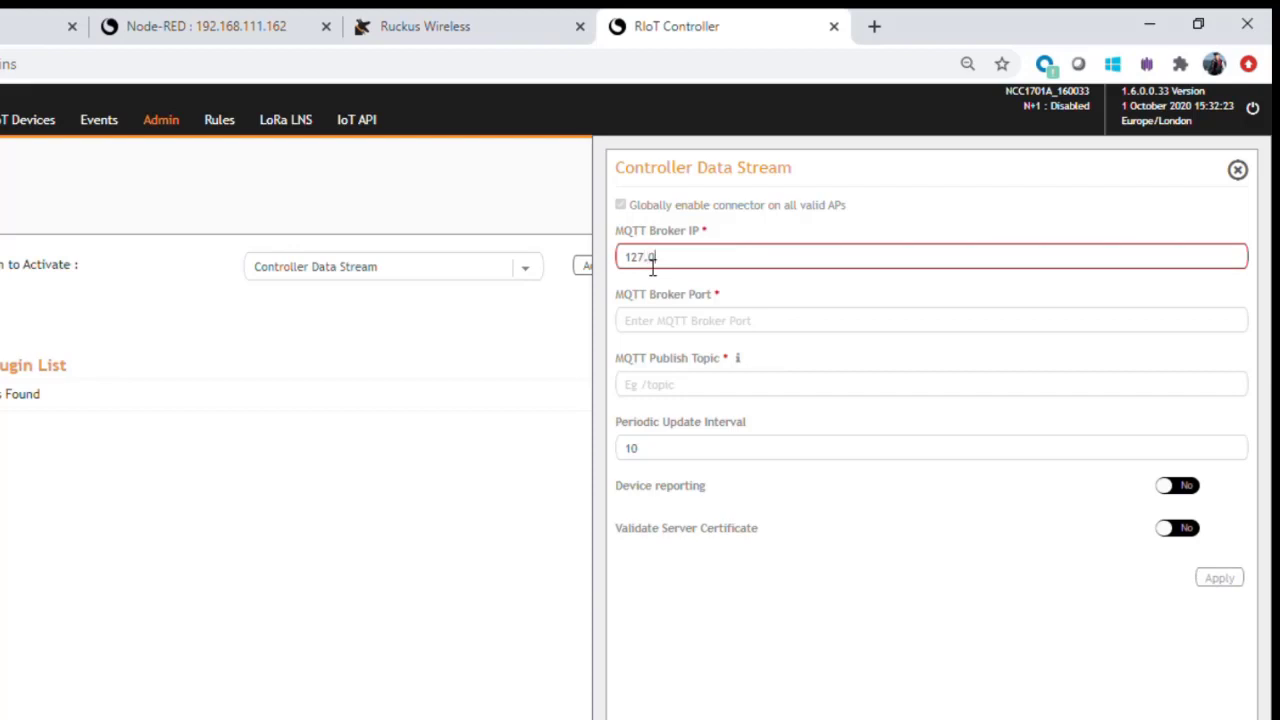
{"action": "type", "text": ".0.1"}
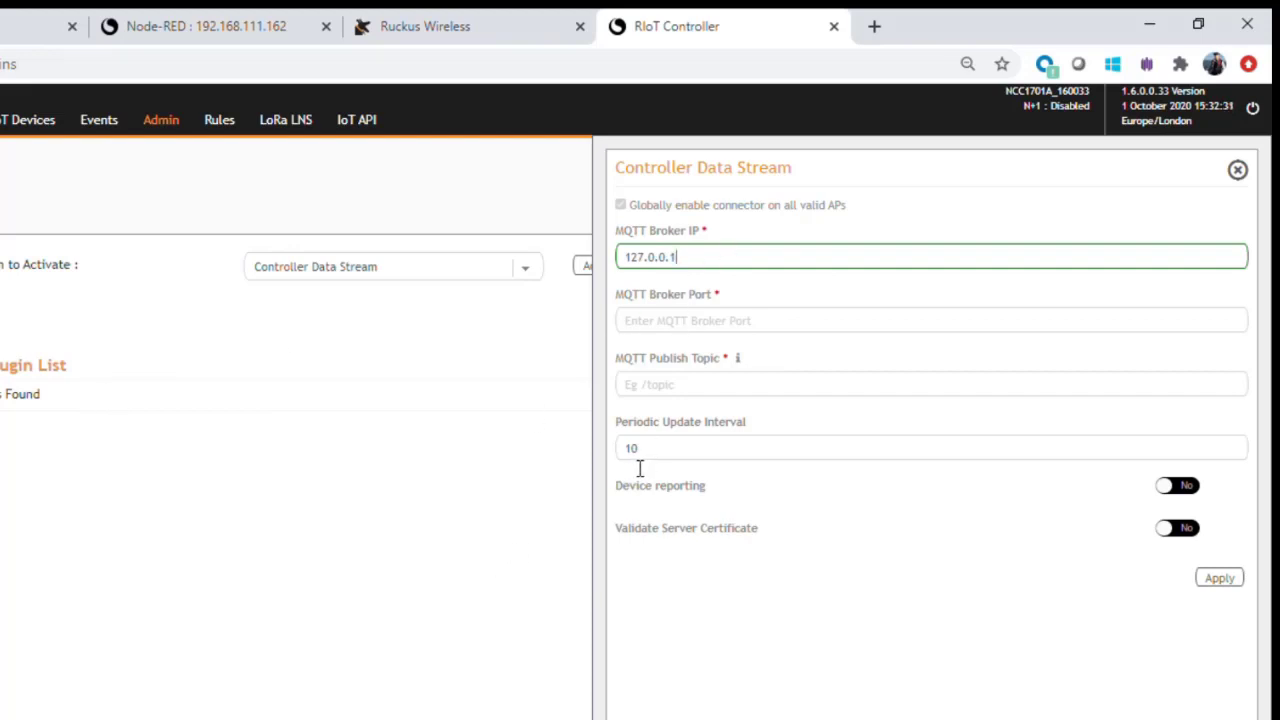
{"action": "left_click", "coordinate": [668, 331]}
{"action": "type", "text": "1883"}
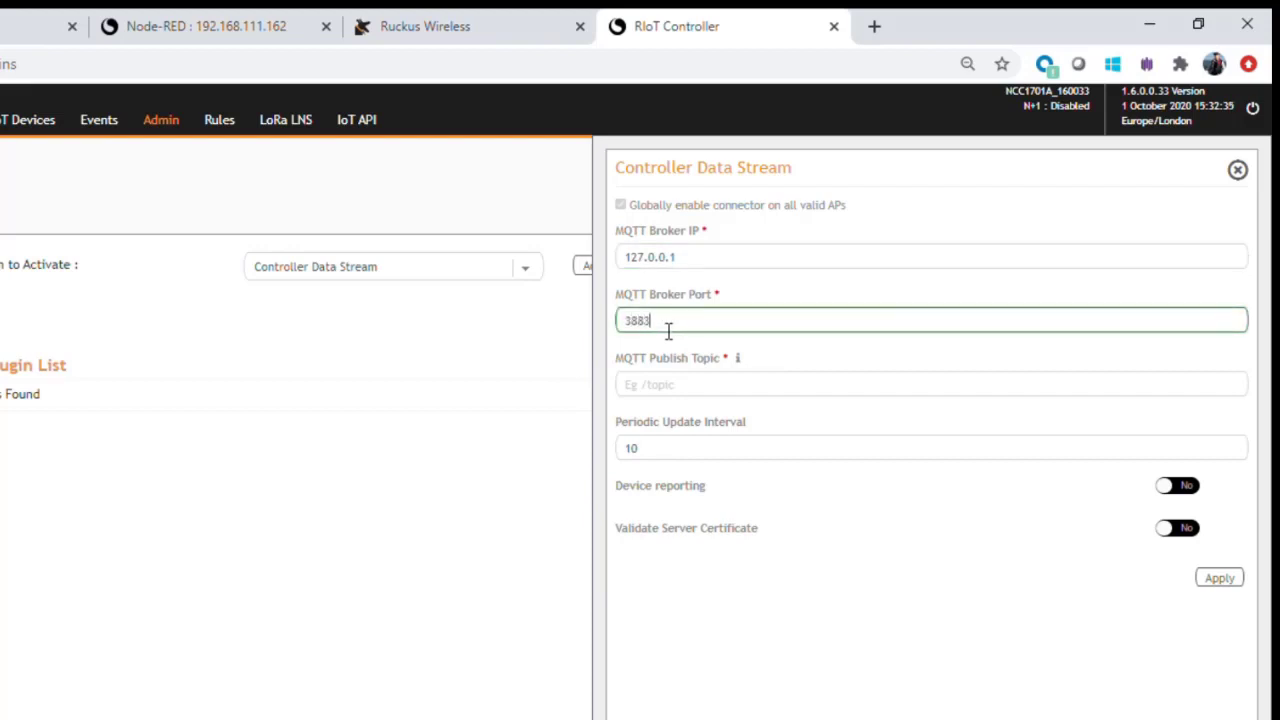
{"action": "left_click", "coordinate": [665, 397]}
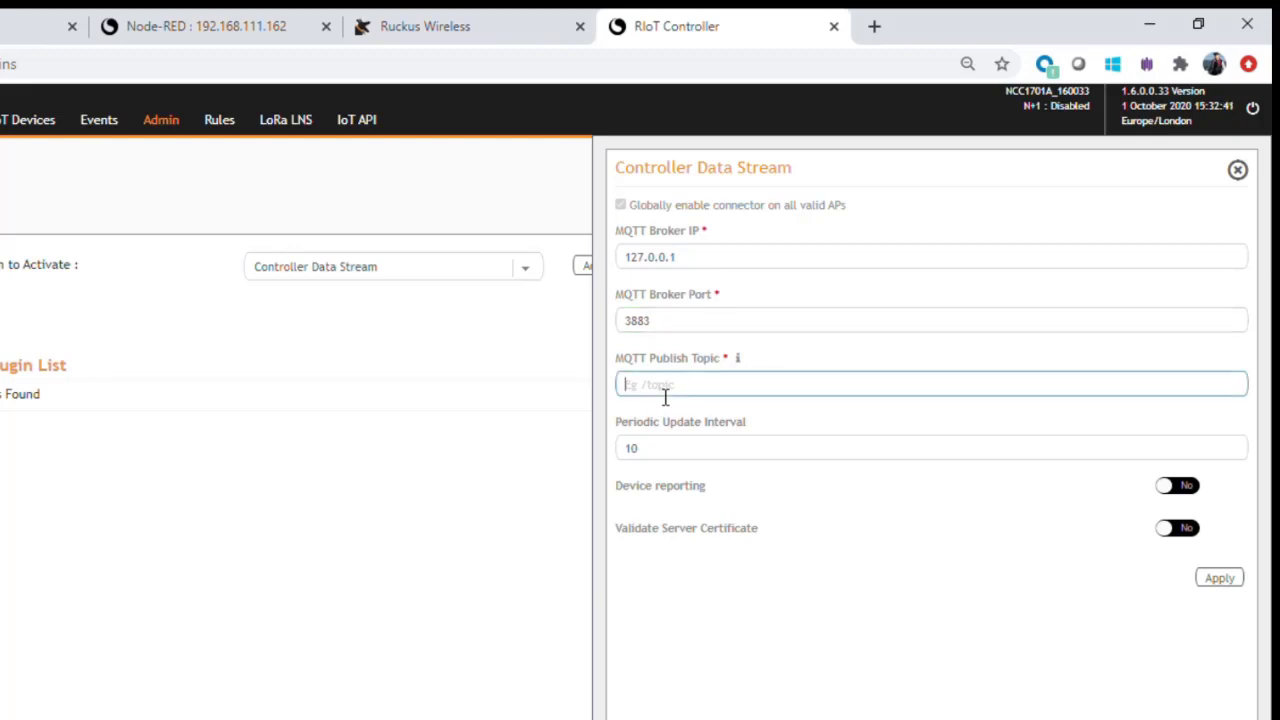
{"action": "left_click", "coordinate": [655, 418]}
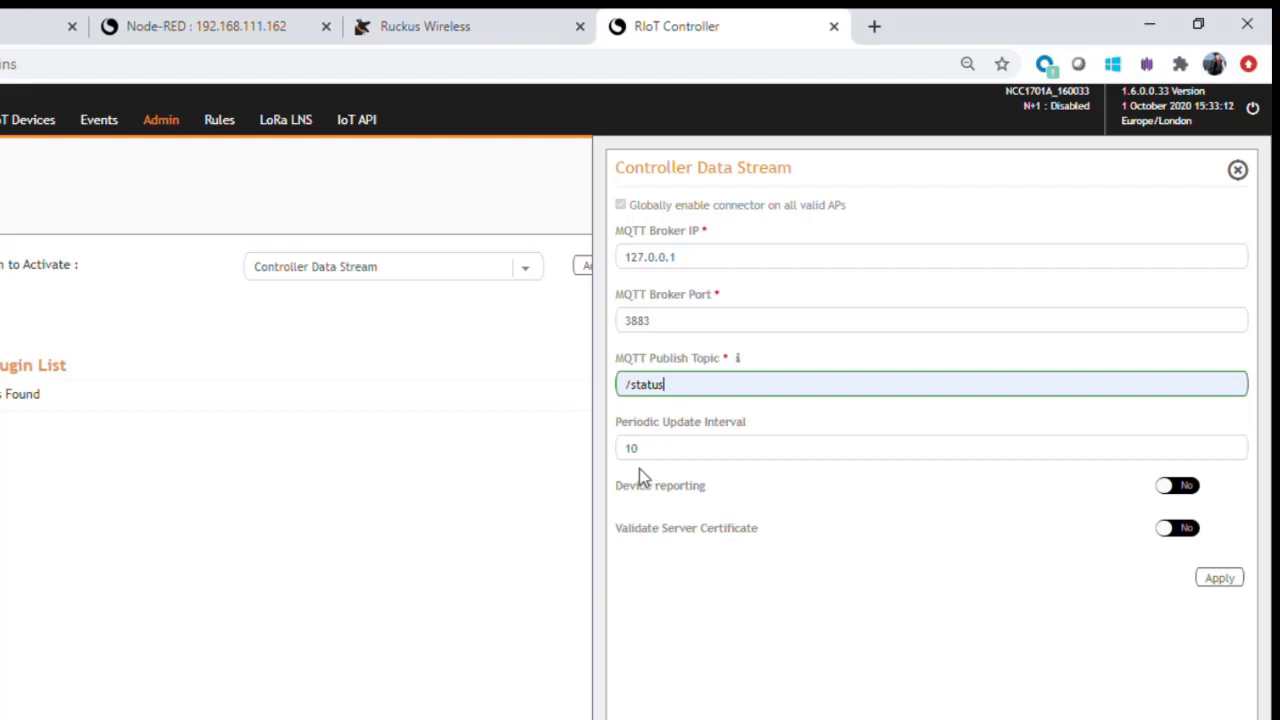
- Apply the plugin with device reporting enabled to the /events endpoint and check the active plugin's settings
{"action": "left_click", "coordinate": [1182, 487]}
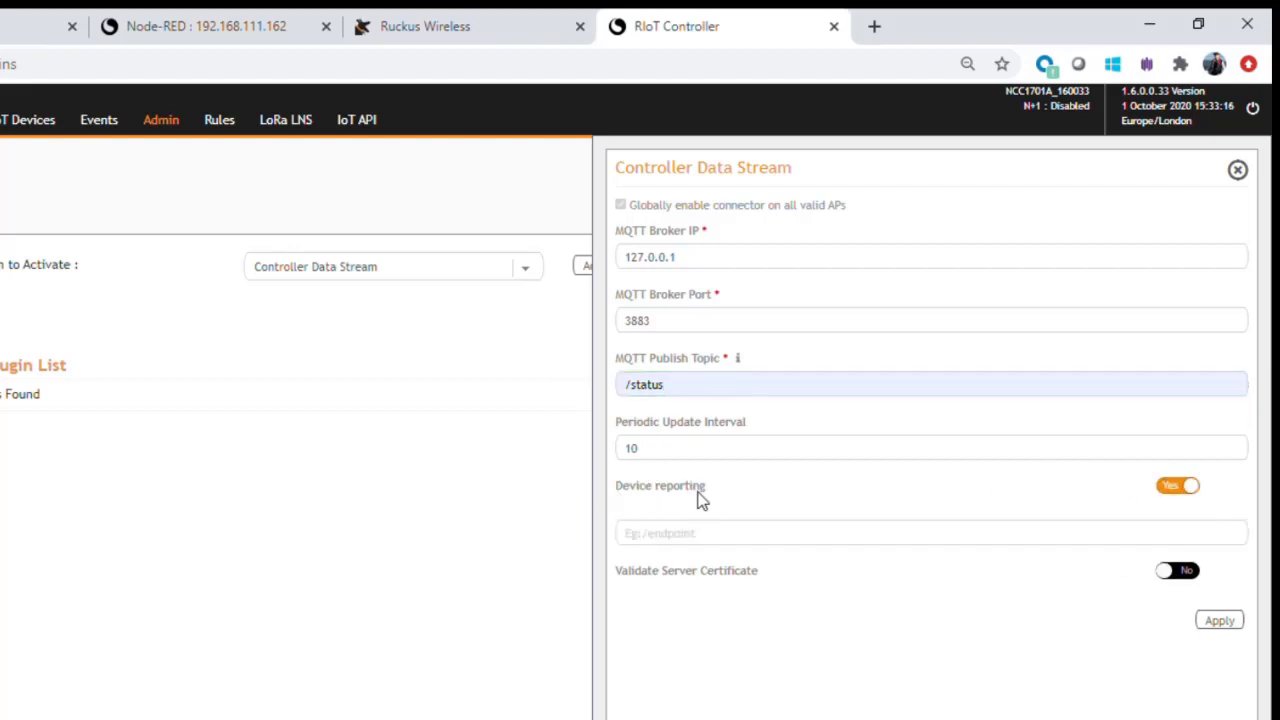
{"action": "left_click", "coordinate": [670, 545]}
{"action": "type", "text": "/events"}
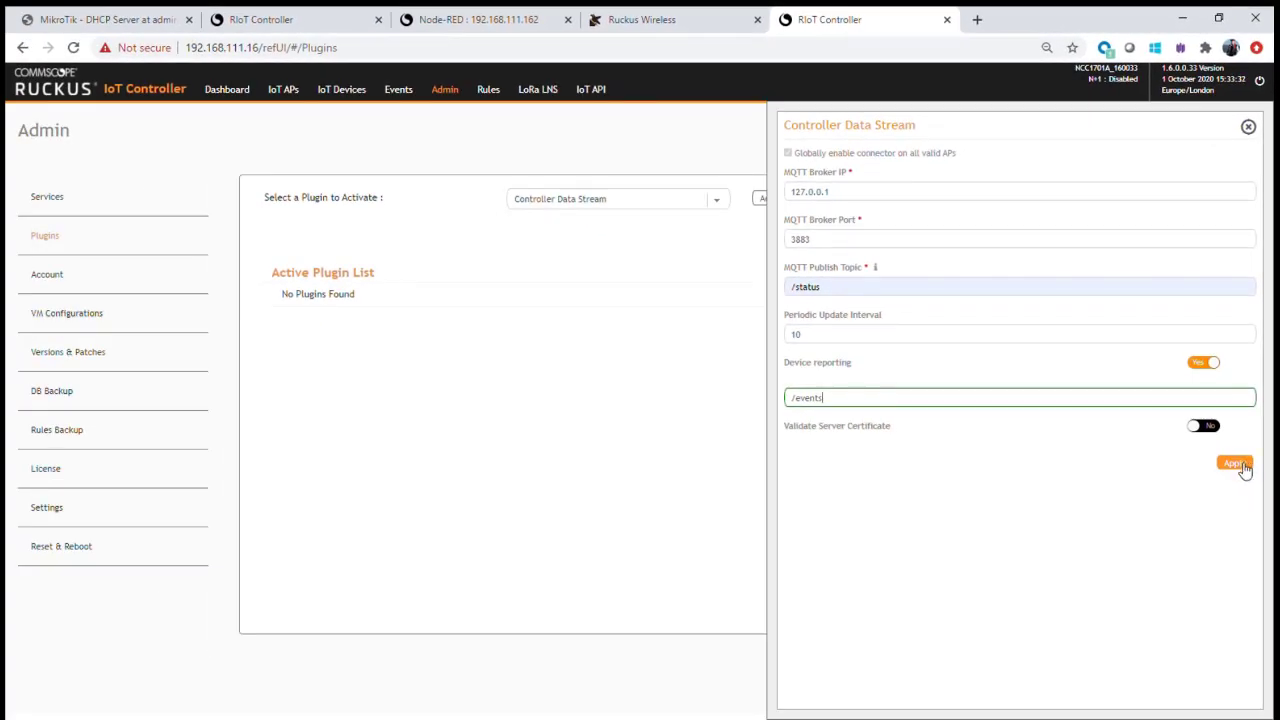
{"action": "left_click", "coordinate": [1238, 464]}
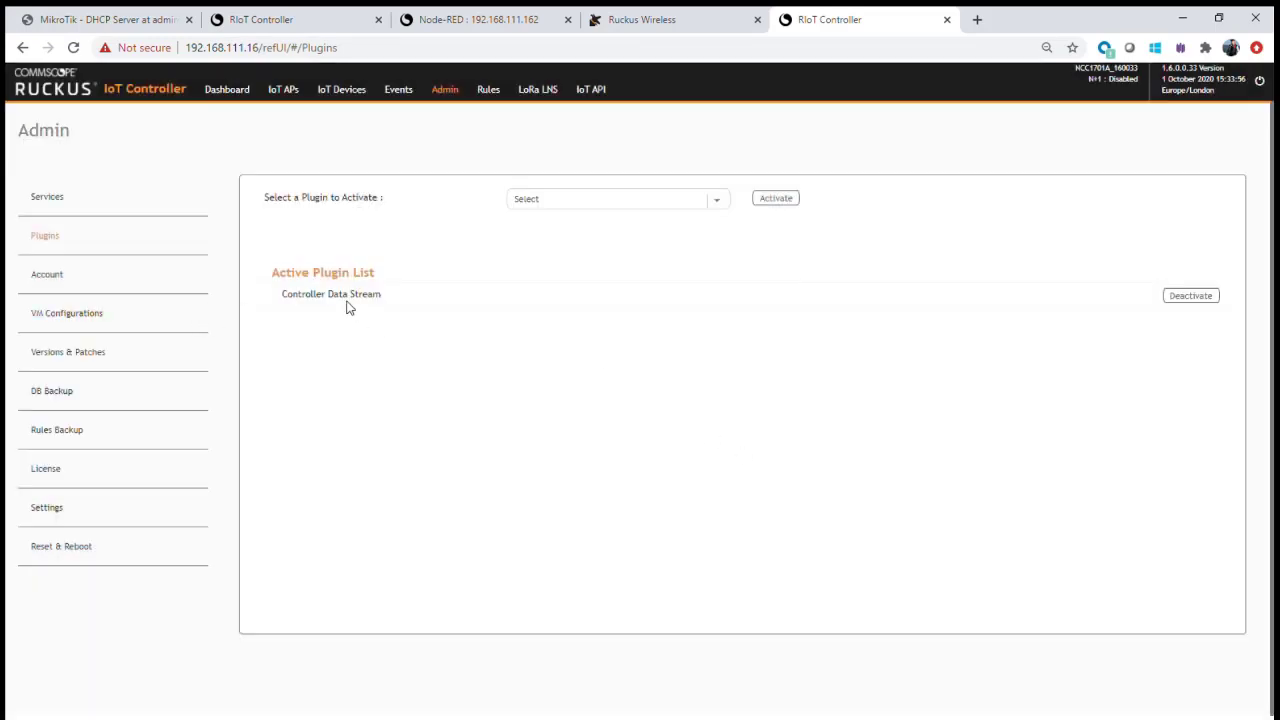
{"action": "left_click", "coordinate": [351, 303]}
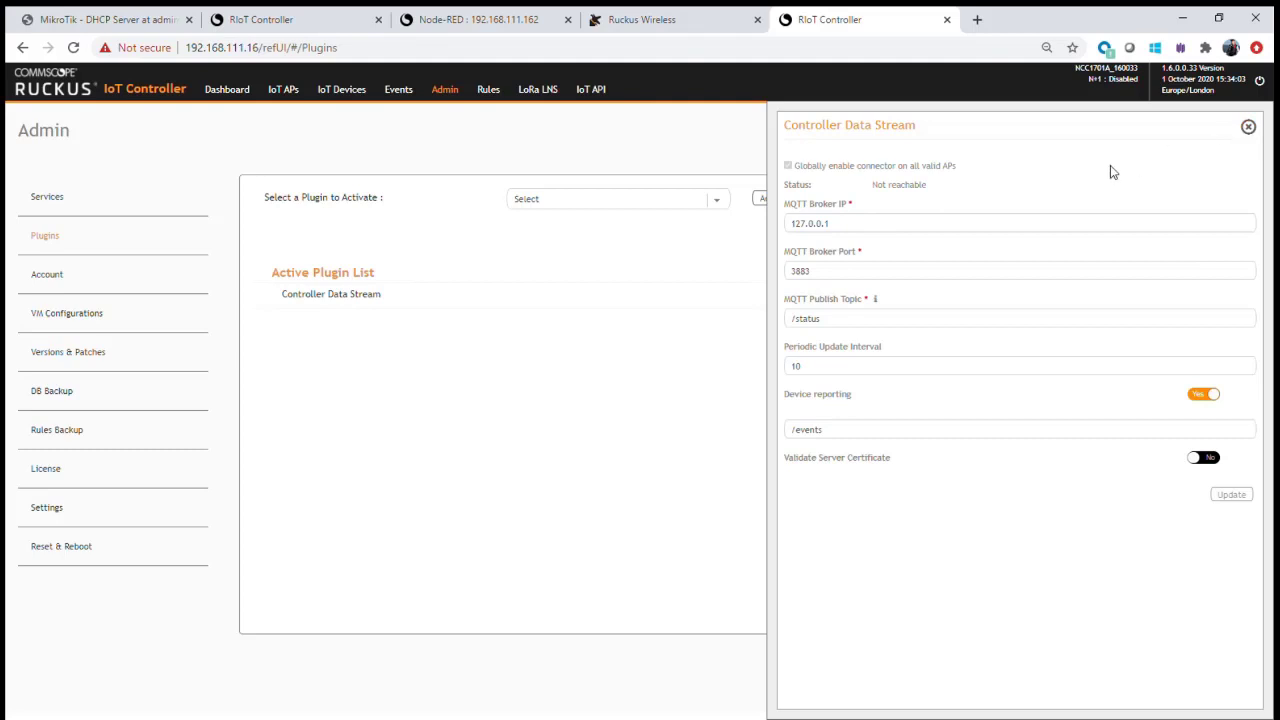
{"action": "left_click", "coordinate": [1249, 128]}
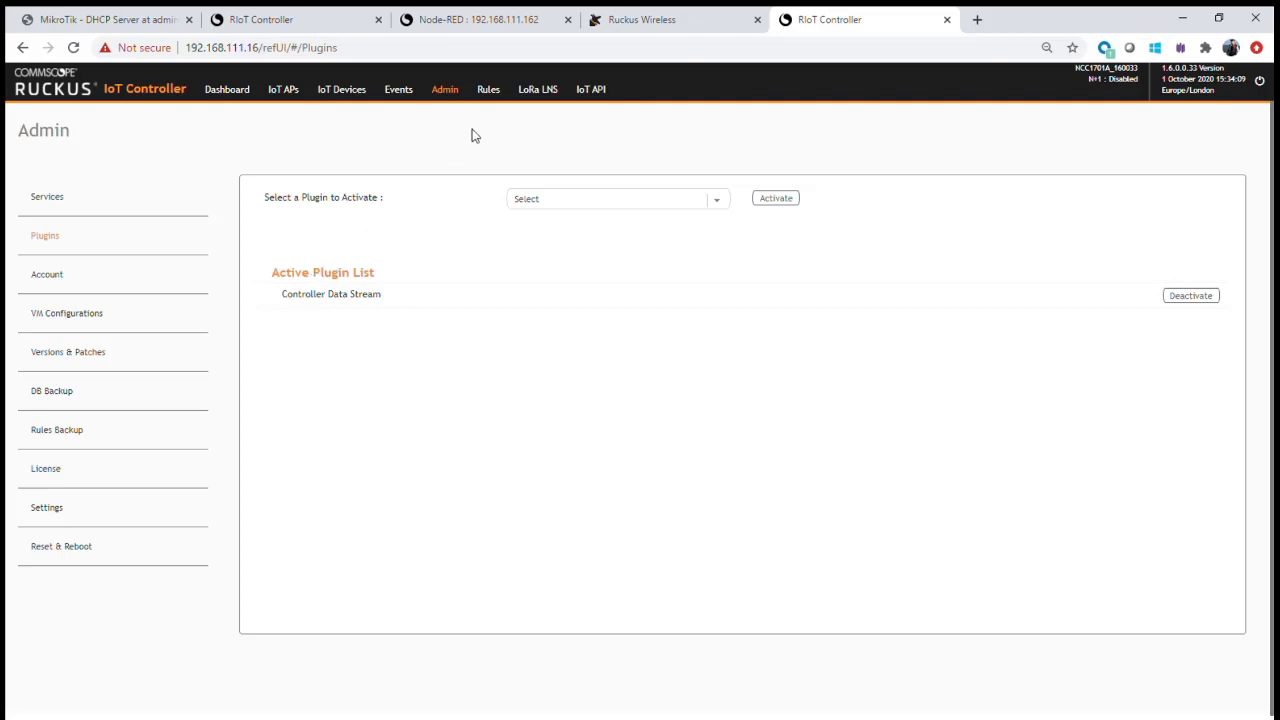
- Open the rules configuration with the MQTT-Test flow and show its debug messages
{"action": "left_click", "coordinate": [489, 90]}
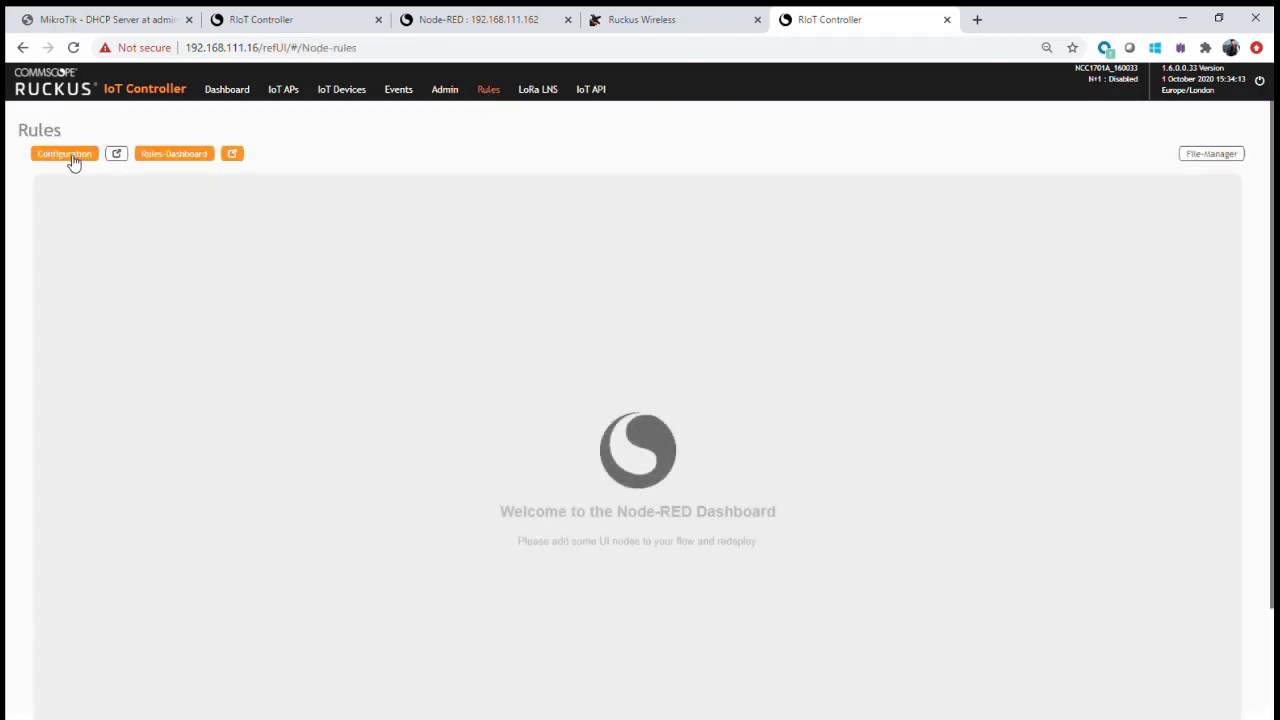
{"action": "left_click", "coordinate": [72, 161]}
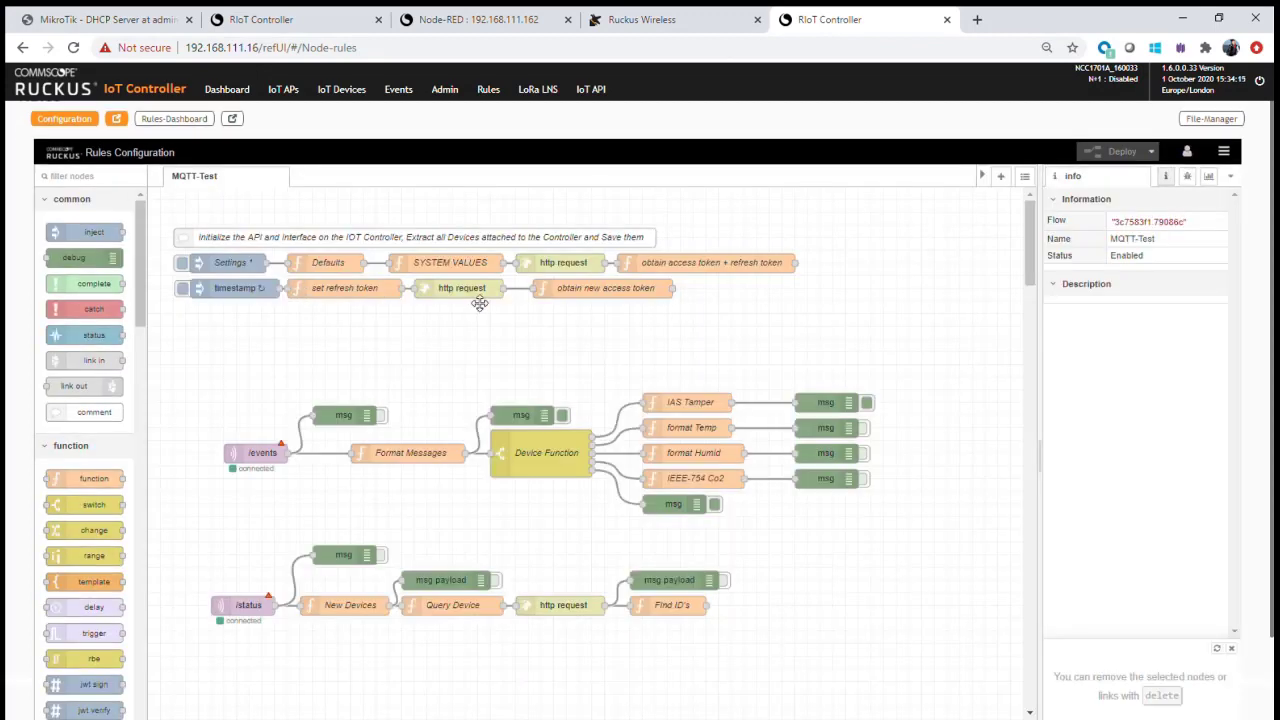
{"action": "left_click", "coordinate": [1187, 176]}
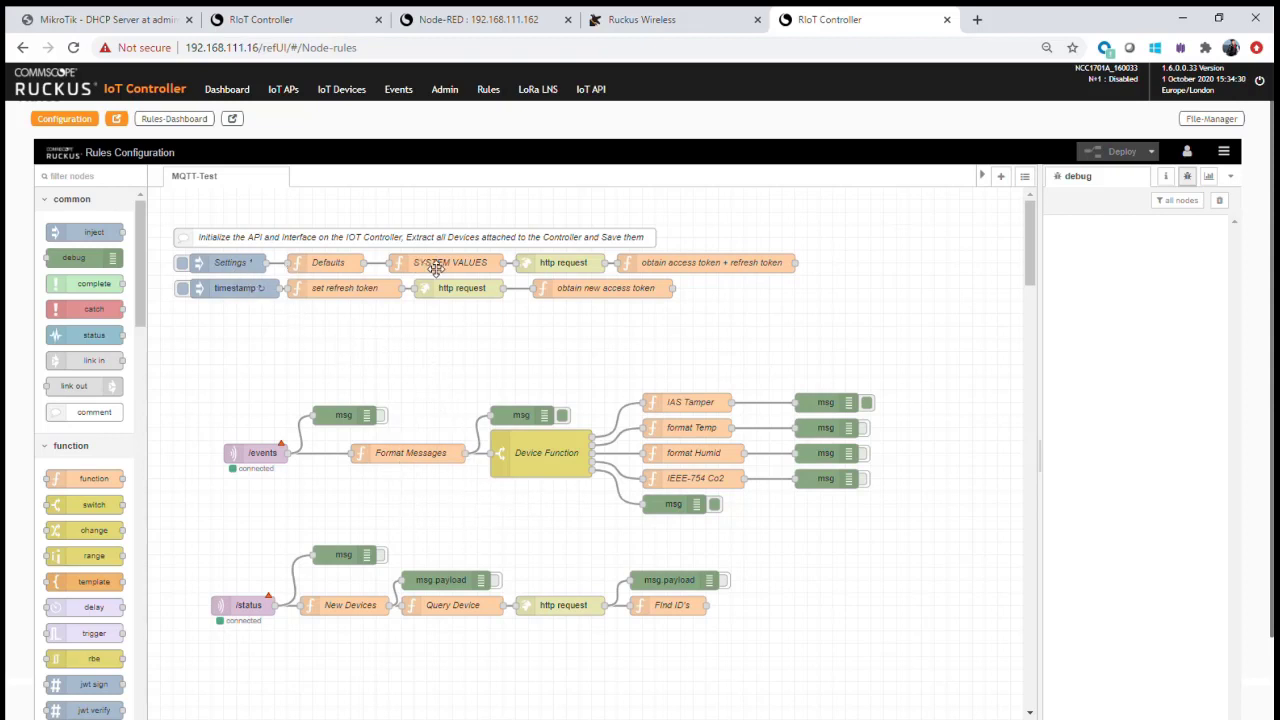
- Inspect the server addresses in the Defaults function node and the authentication settings in the first flow's http request node
{"action": "double_click", "coordinate": [331, 265]}
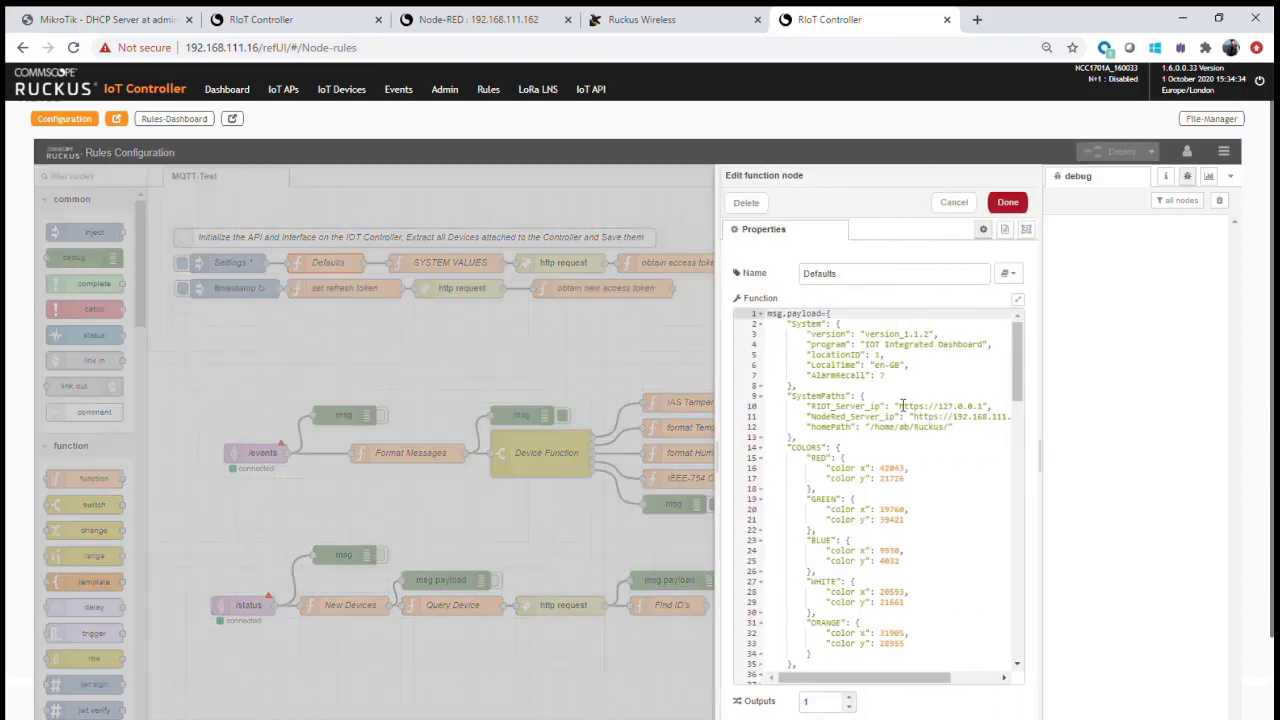
{"action": "left_click_drag", "start_coordinate": [727, 397], "coordinate": [500, 395]}
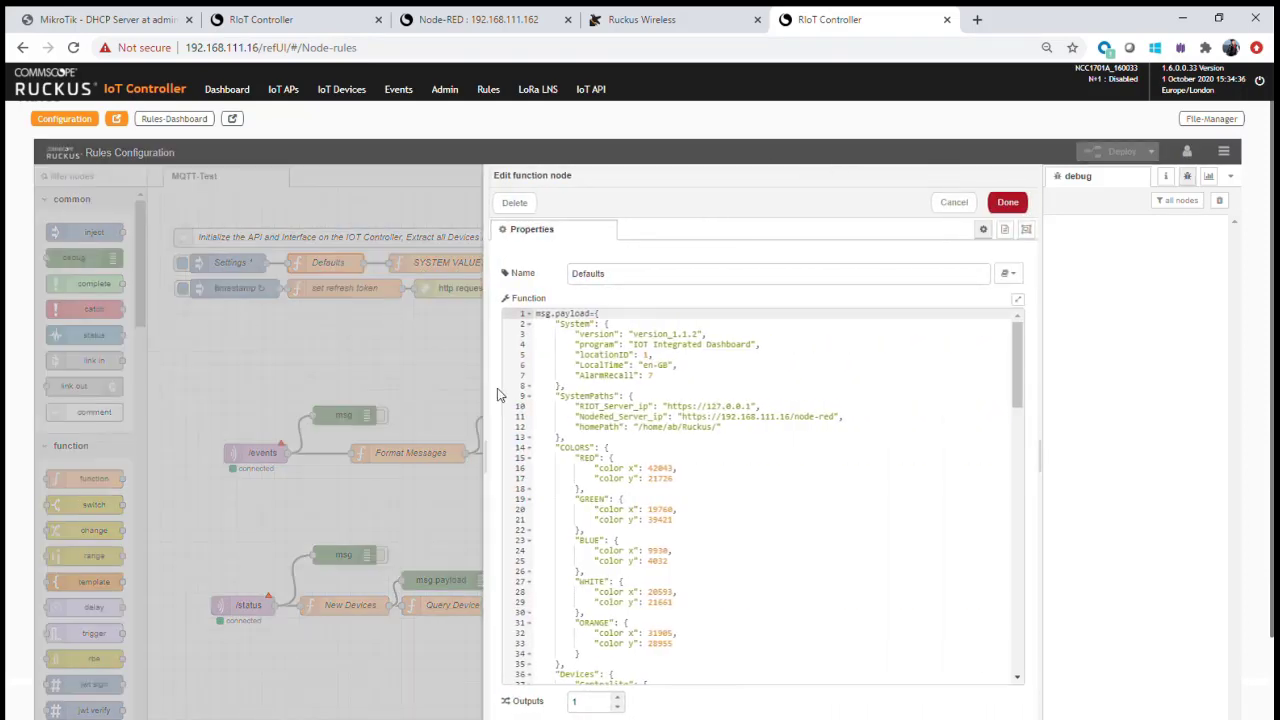
{"action": "left_click", "coordinate": [749, 408]}
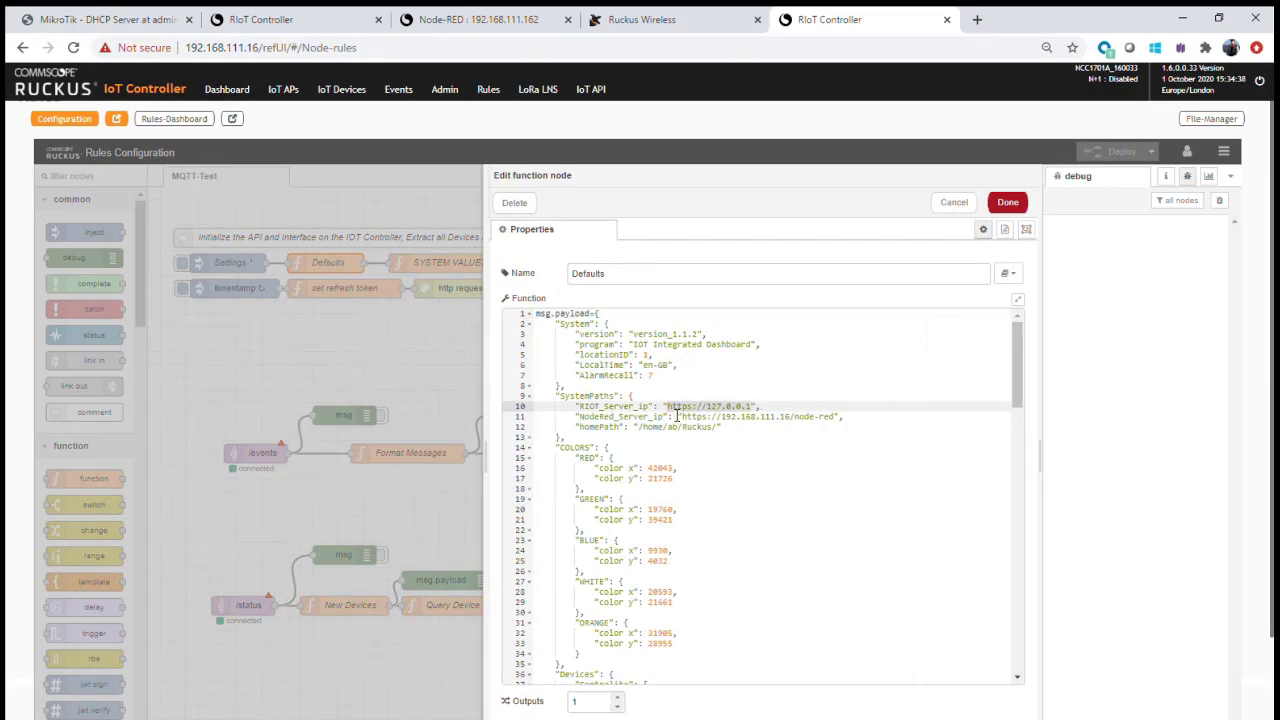
{"action": "left_click", "coordinate": [954, 202]}
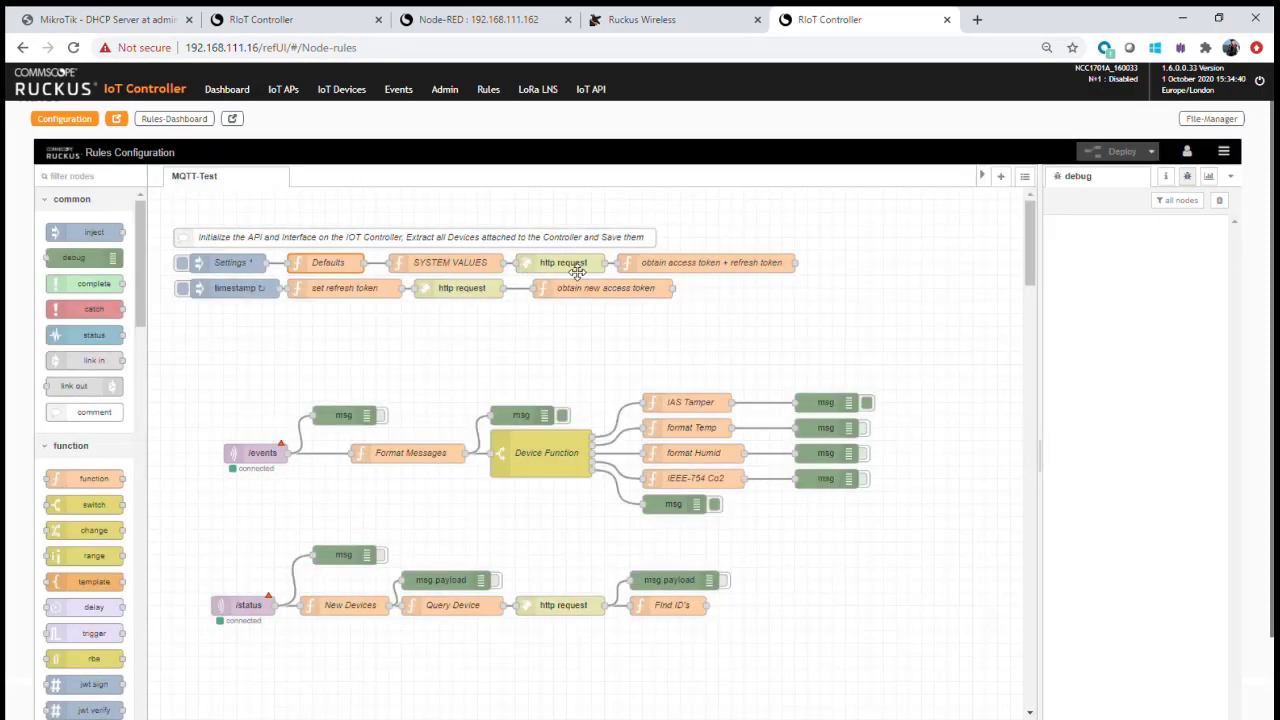
{"action": "double_click", "coordinate": [578, 272]}
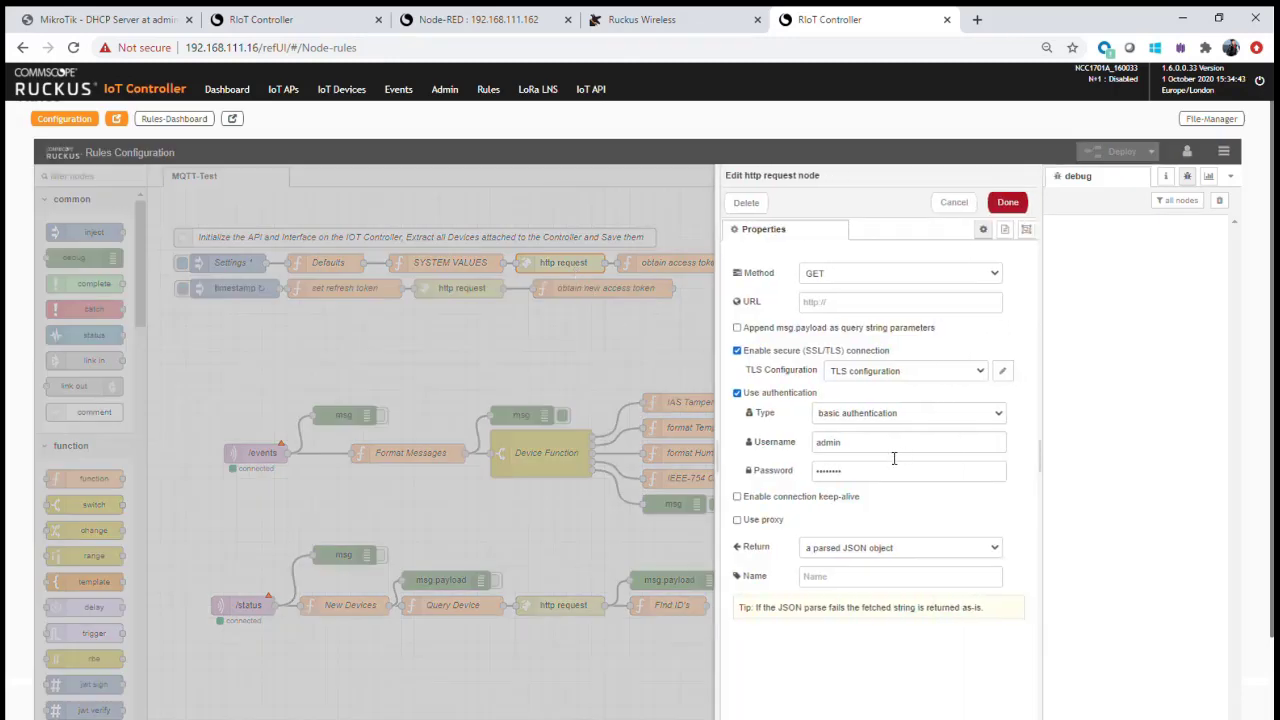
{"action": "left_click", "coordinate": [958, 207]}
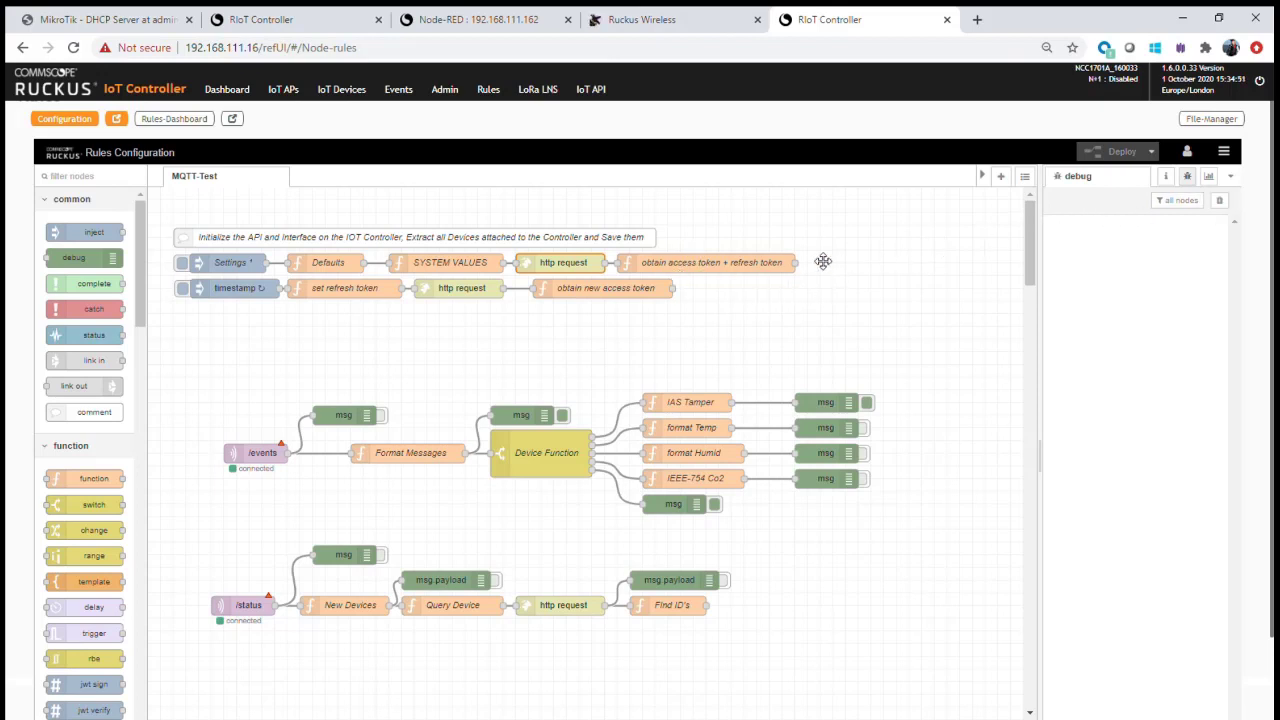
- Load the flow's context data in a wider sidebar to examine the stored server addresses and tokens, and return to the debug messages
{"action": "left_click", "coordinate": [1230, 176]}
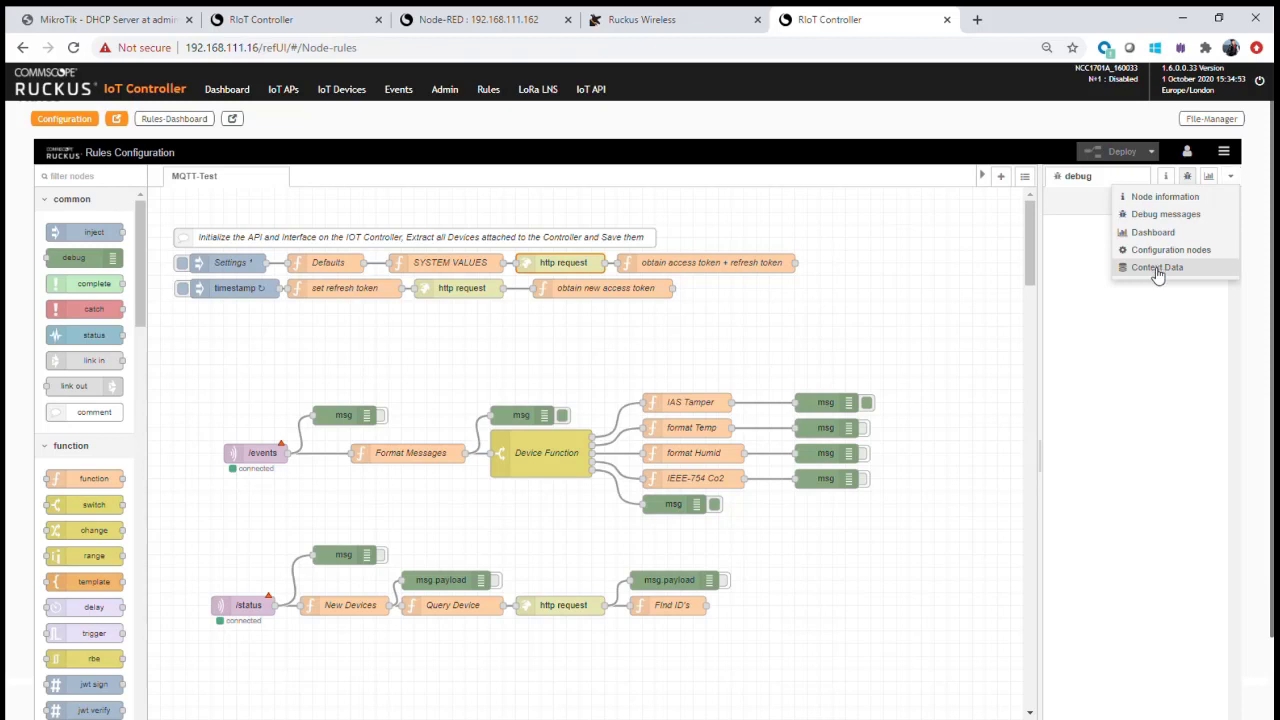
{"action": "left_click", "coordinate": [1157, 268]}
{"action": "left_click", "coordinate": [1215, 262]}
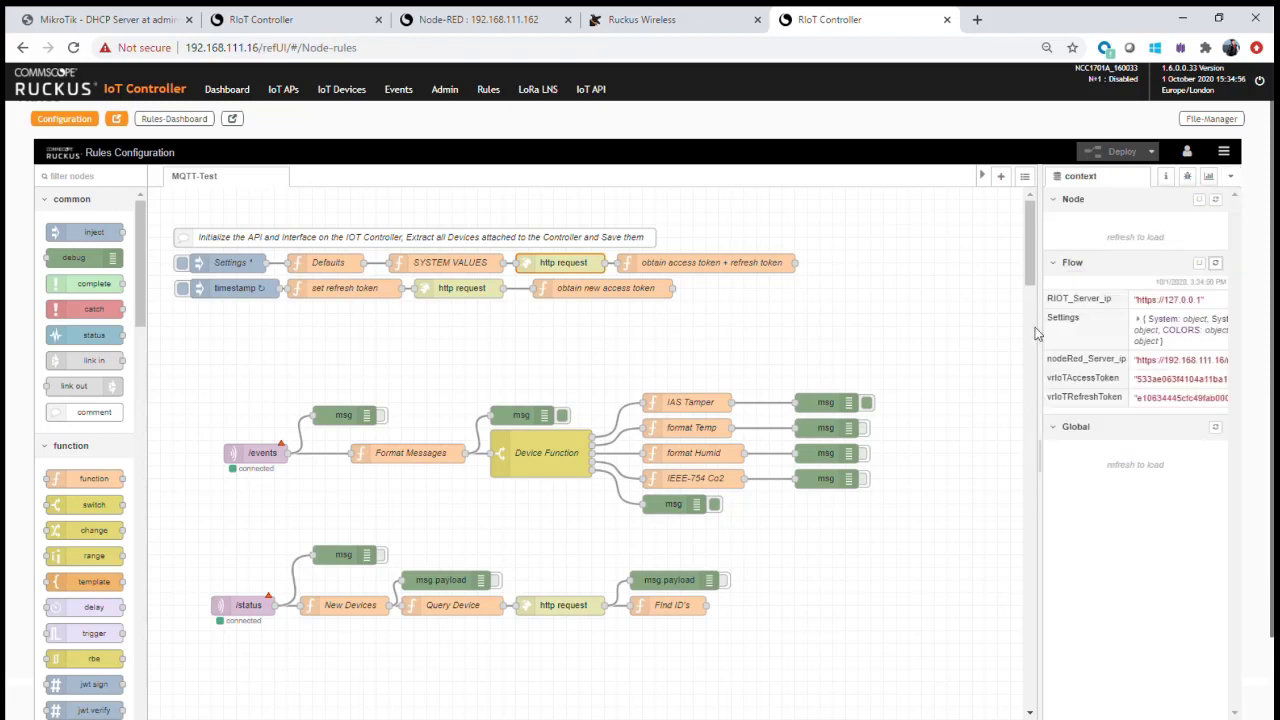
{"action": "left_click_drag", "start_coordinate": [1040, 333], "coordinate": [823, 334]}
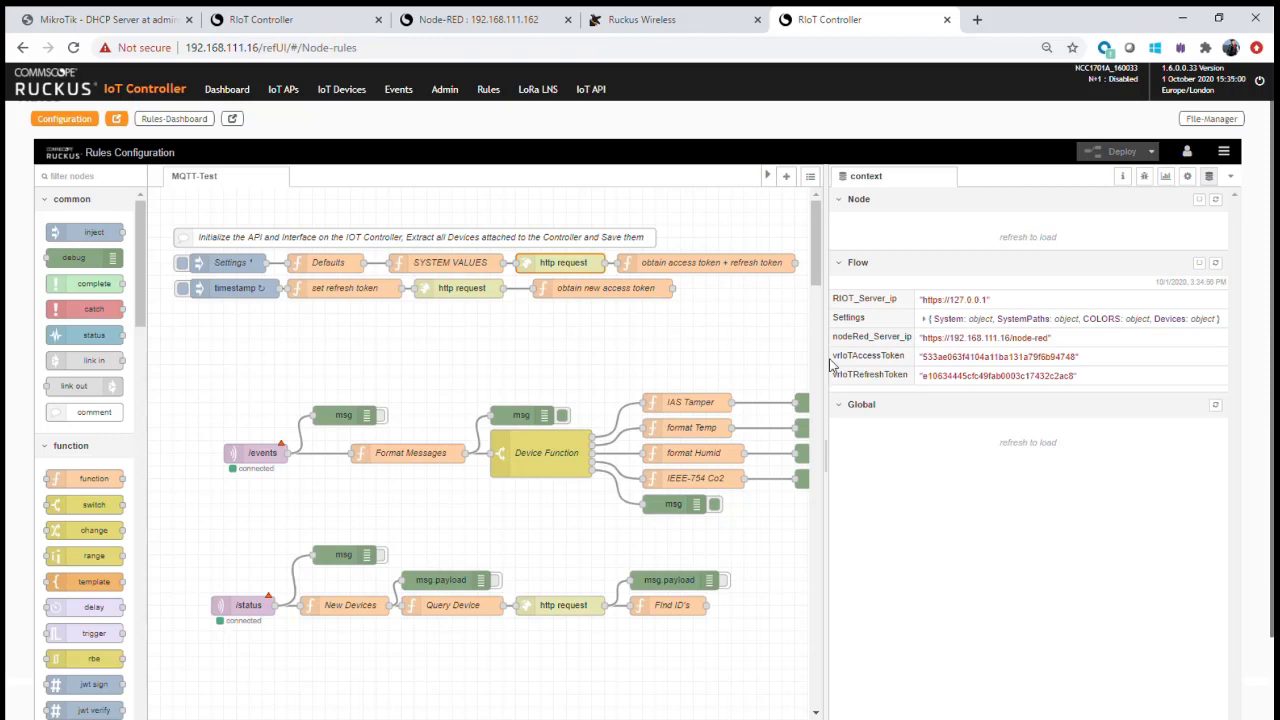
{"action": "left_click_drag", "start_coordinate": [825, 368], "coordinate": [908, 368]}
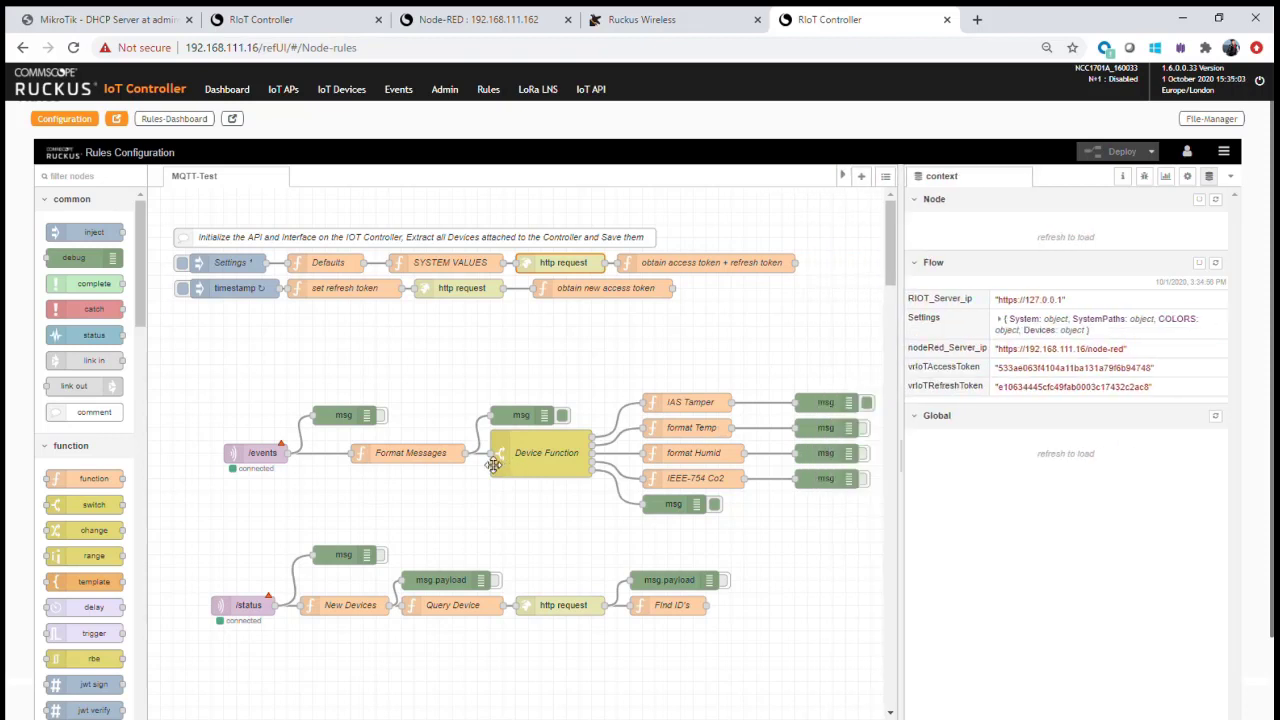
{"action": "left_click", "coordinate": [1146, 184]}
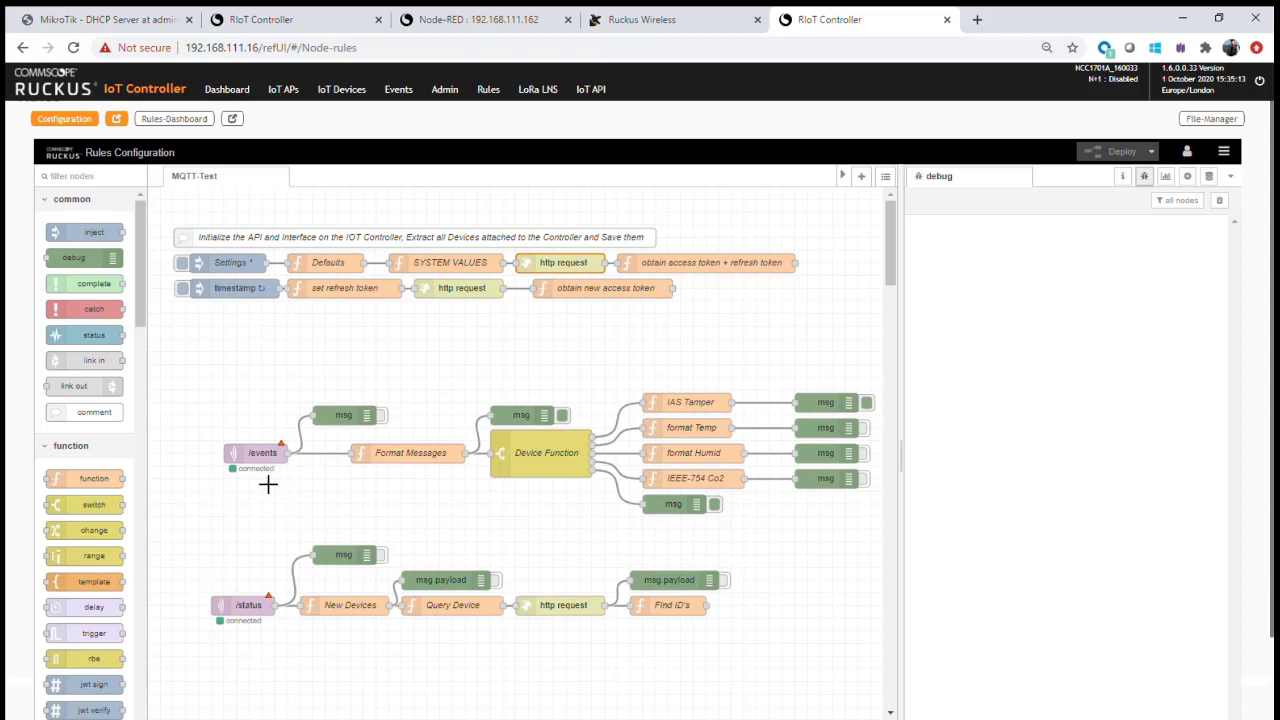
- Start a new MQTT broker configuration from the /events input node and name it Local IOT-Controller
{"action": "scroll", "coordinate": [113, 597], "scroll_direction": "down", "scroll_amount": 4}
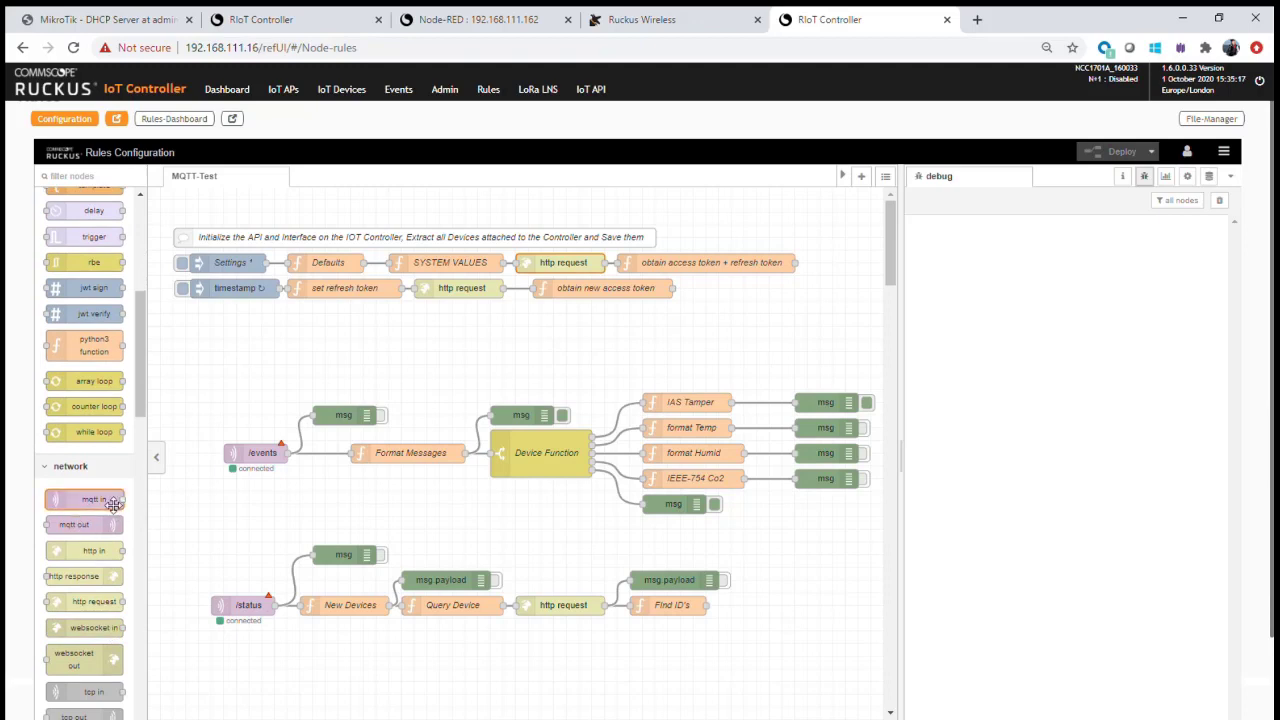
{"action": "double_click", "coordinate": [262, 456]}
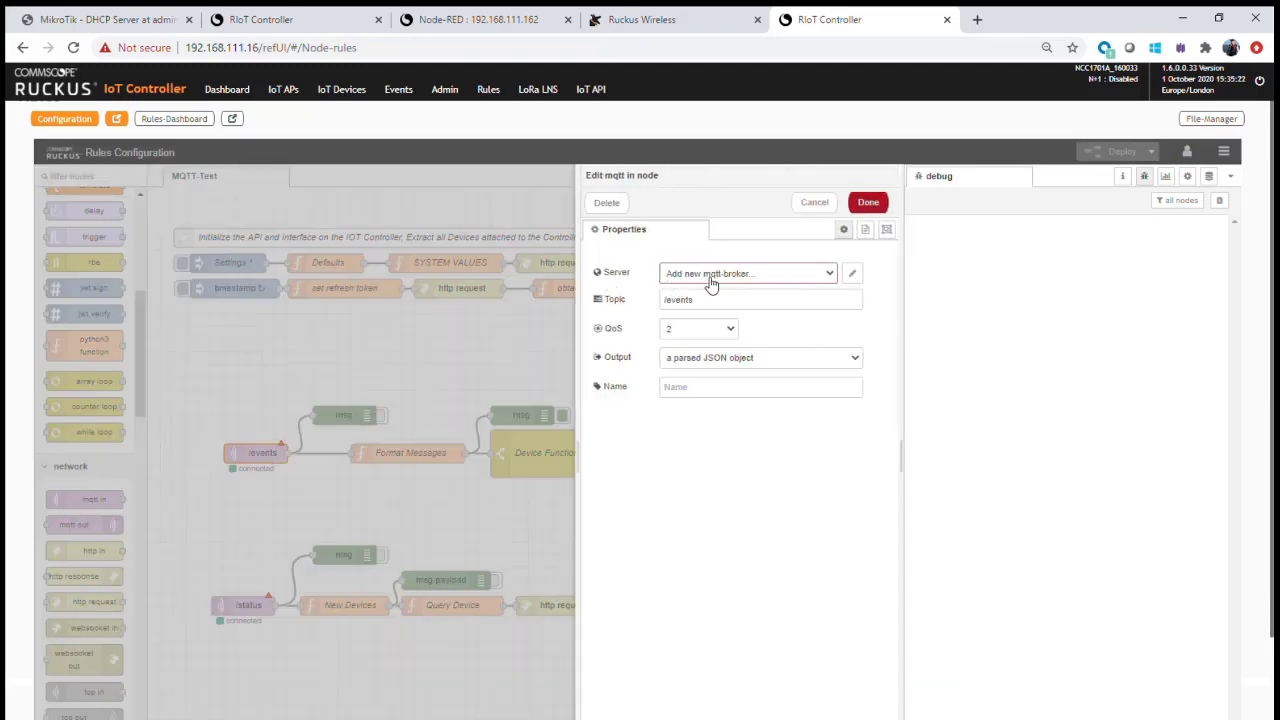
{"action": "left_click", "coordinate": [854, 277]}
{"action": "left_click", "coordinate": [626, 280]}
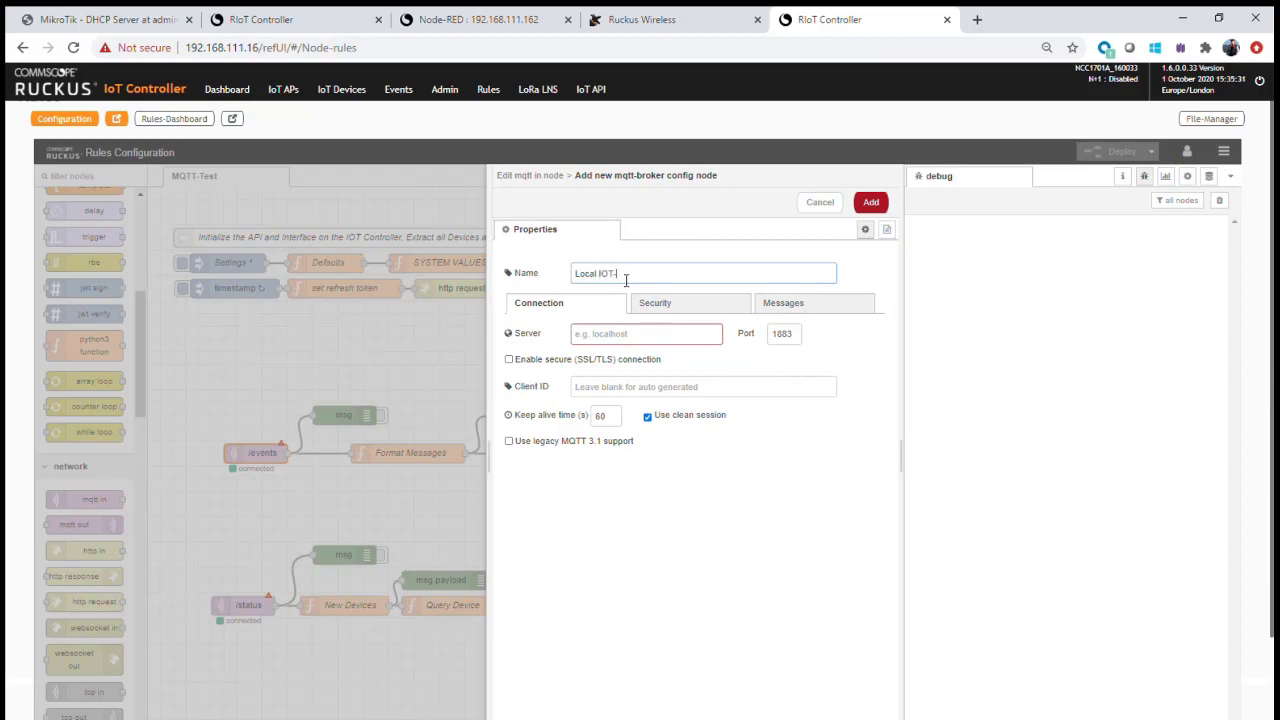
- Set the broker's server to 127.0.0.1 and its port to 3883, add it, and save the /events node
{"action": "left_click", "coordinate": [638, 345]}
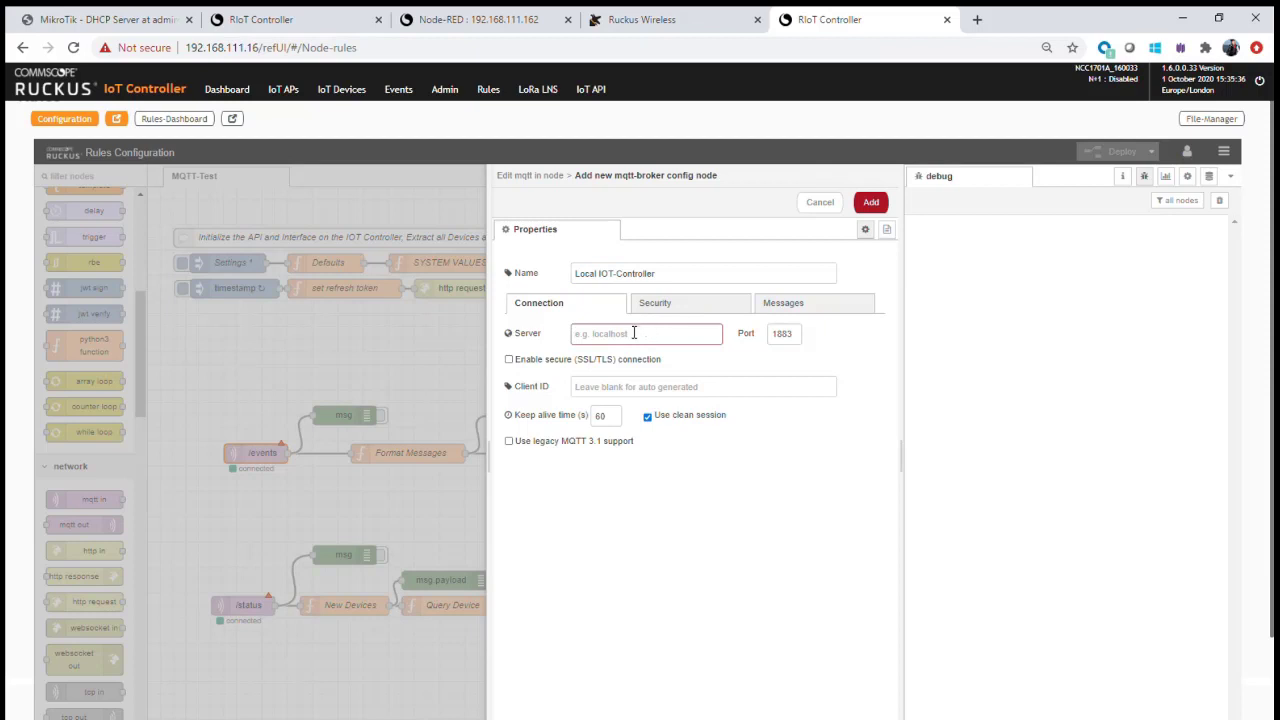
{"action": "type", "text": "127.0.0.1"}
{"action": "left_click", "coordinate": [782, 344]}
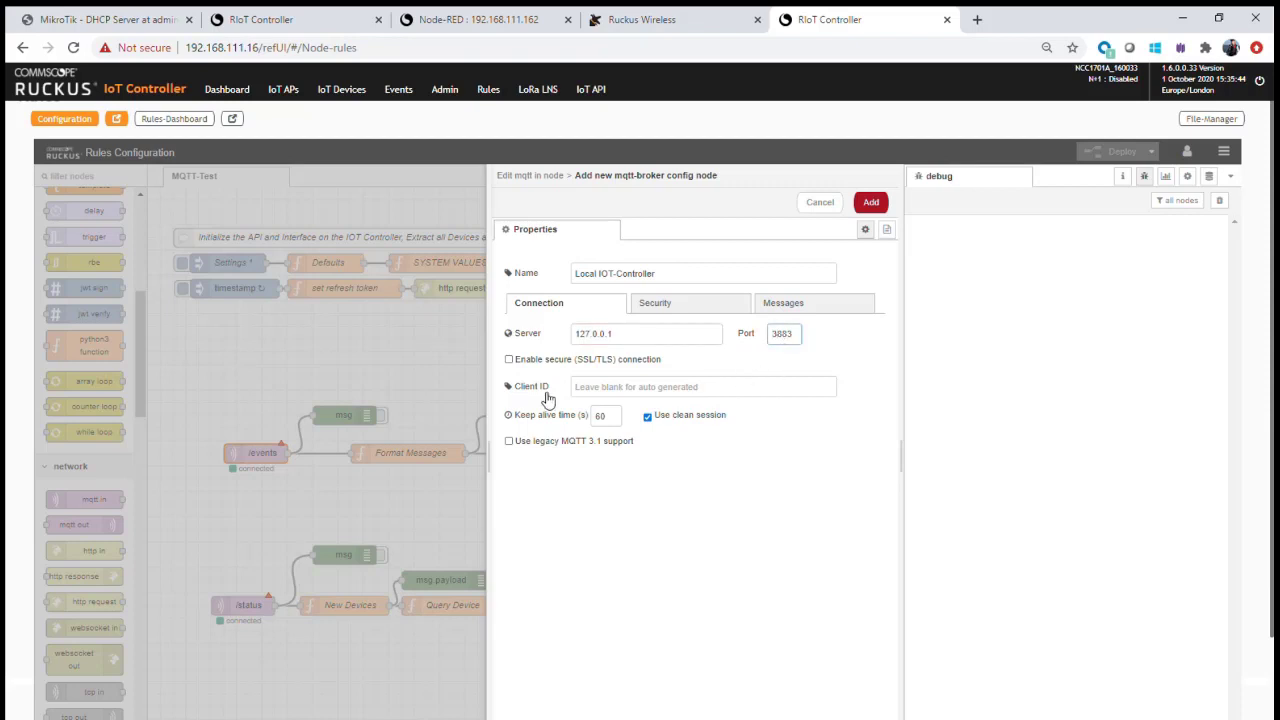
{"action": "left_click_drag", "start_coordinate": [620, 420], "coordinate": [571, 420]}
{"action": "left_click", "coordinate": [873, 204]}
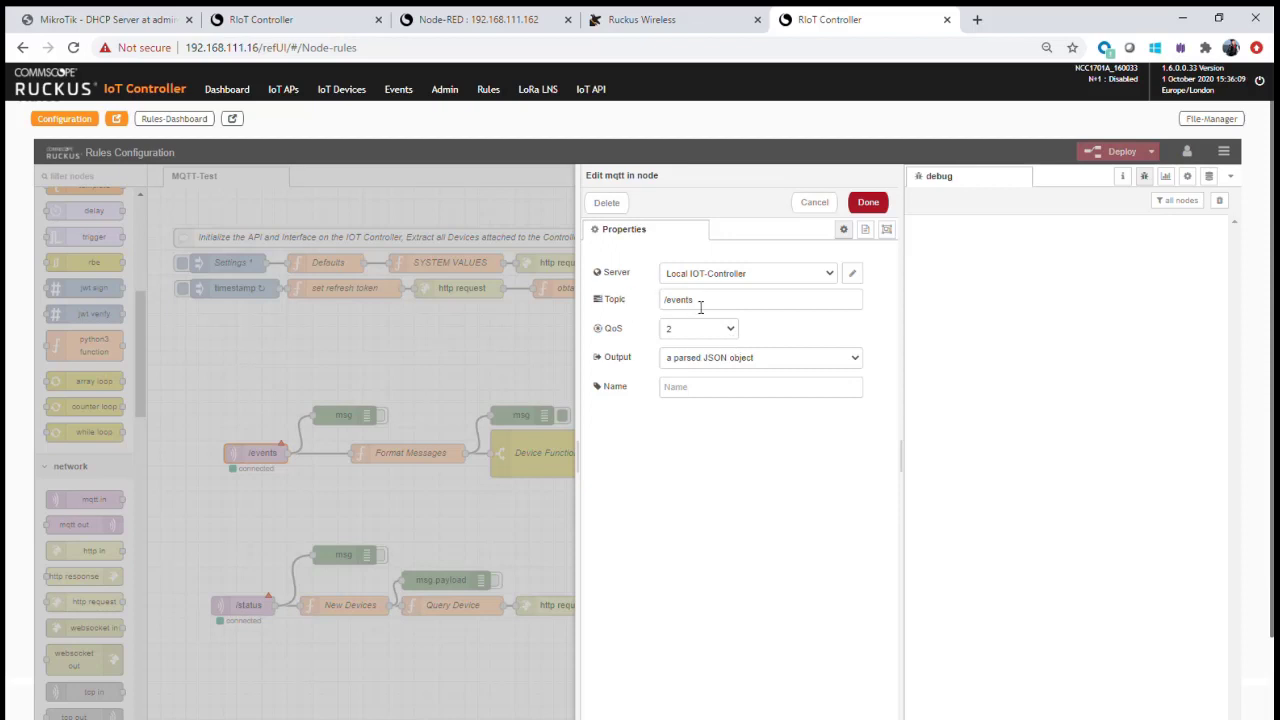
{"action": "left_click_drag", "start_coordinate": [717, 306], "coordinate": [662, 301]}
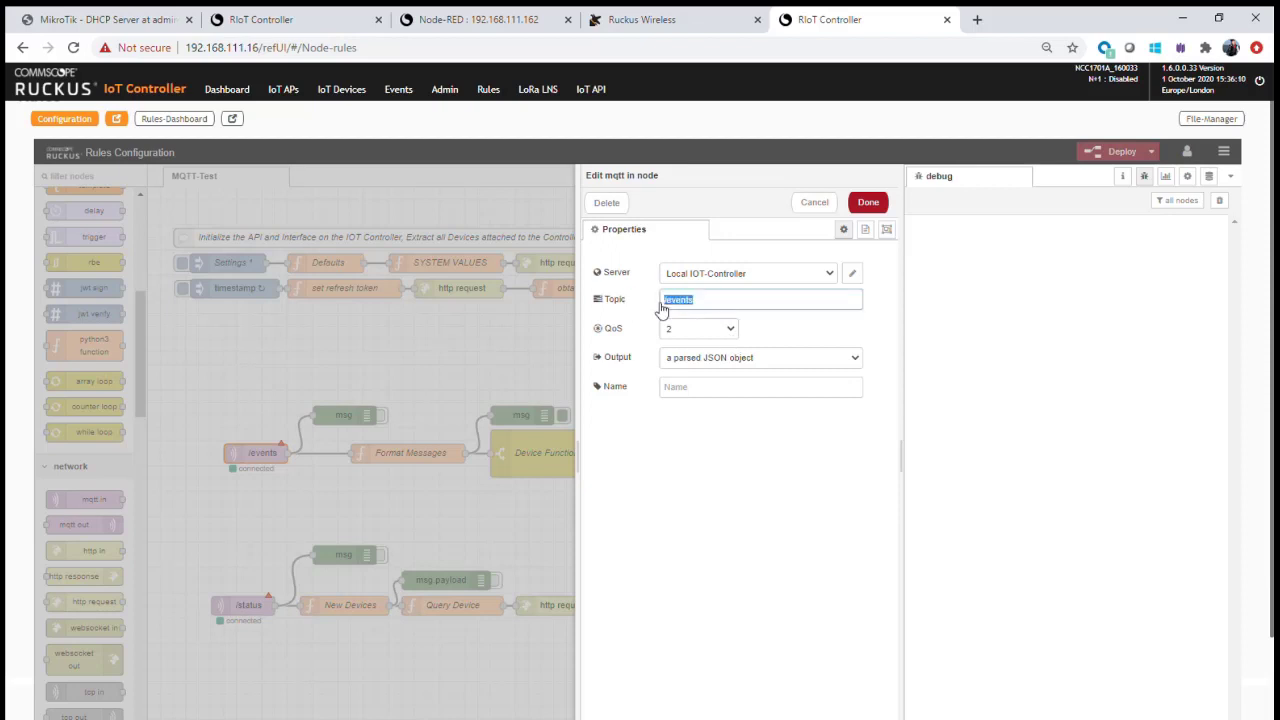
{"action": "left_click", "coordinate": [866, 203]}
- Assign the Local IOT-Controller broker to the /status MQTT input node and save the node
{"action": "double_click", "coordinate": [249, 608]}
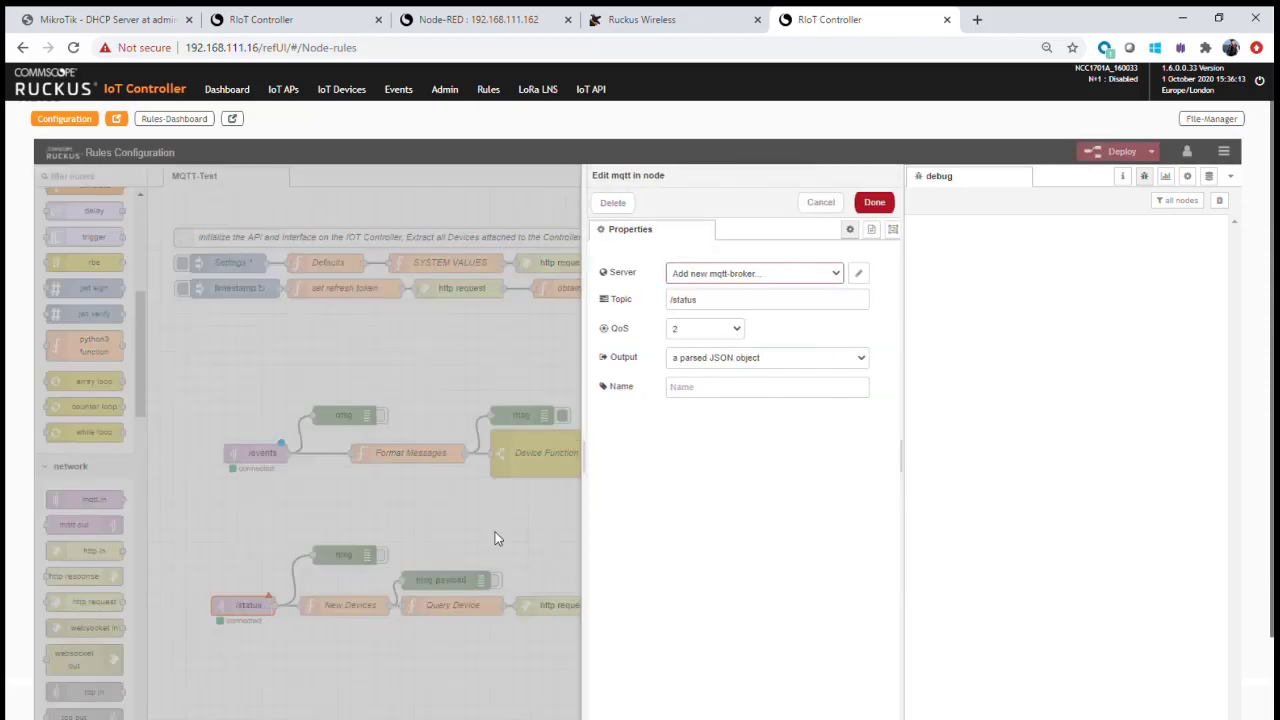
{"action": "left_click_drag", "start_coordinate": [714, 306], "coordinate": [662, 308]}
{"action": "left_click", "coordinate": [832, 277]}
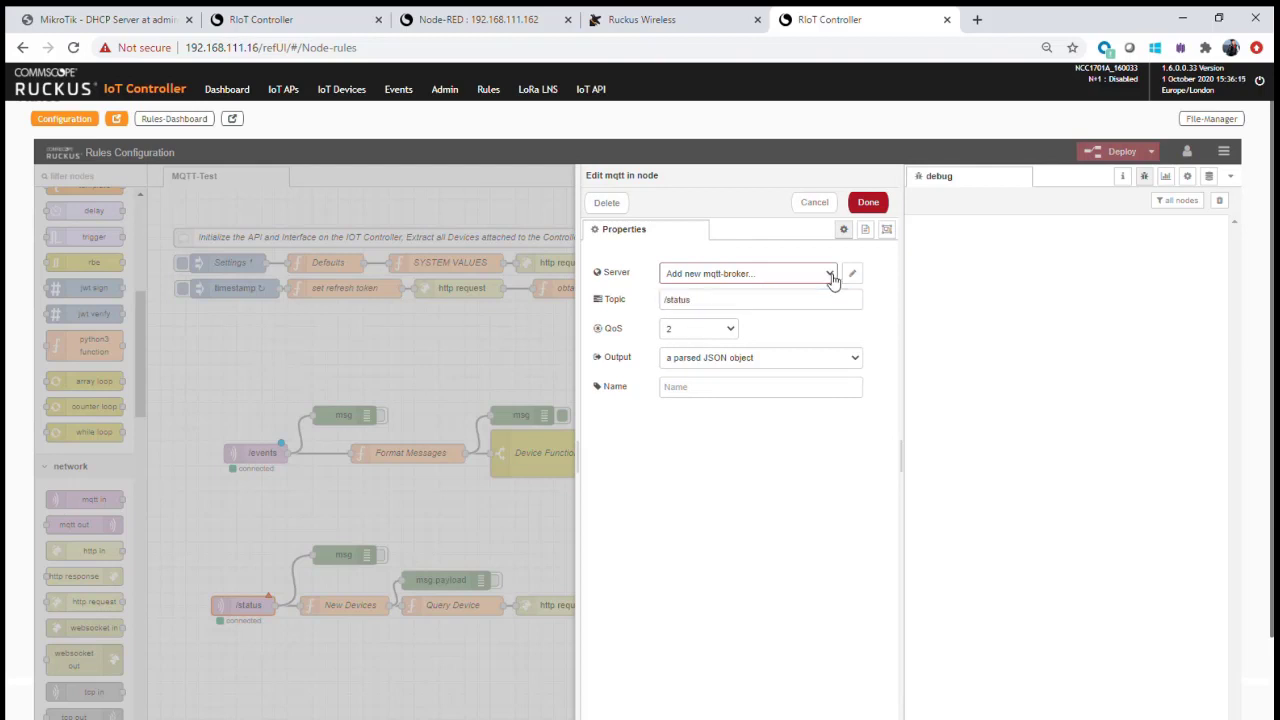
{"action": "left_click", "coordinate": [733, 299]}
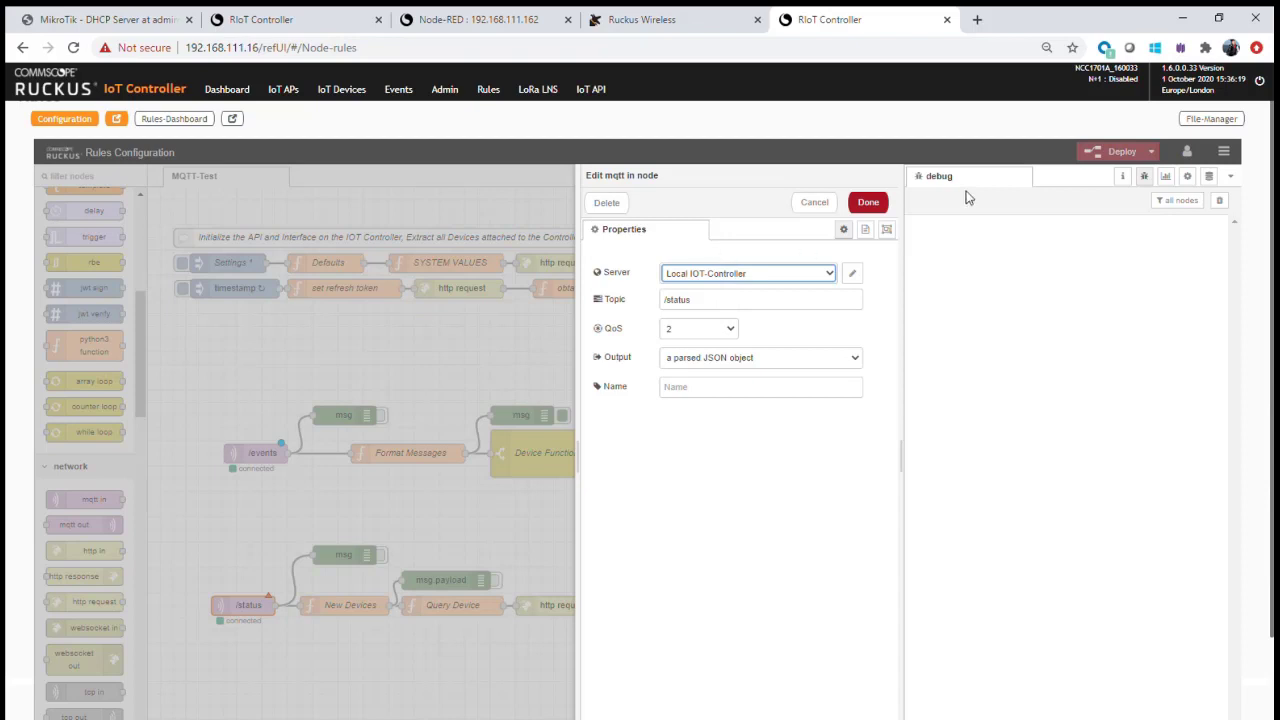
{"action": "left_click", "coordinate": [868, 202]}
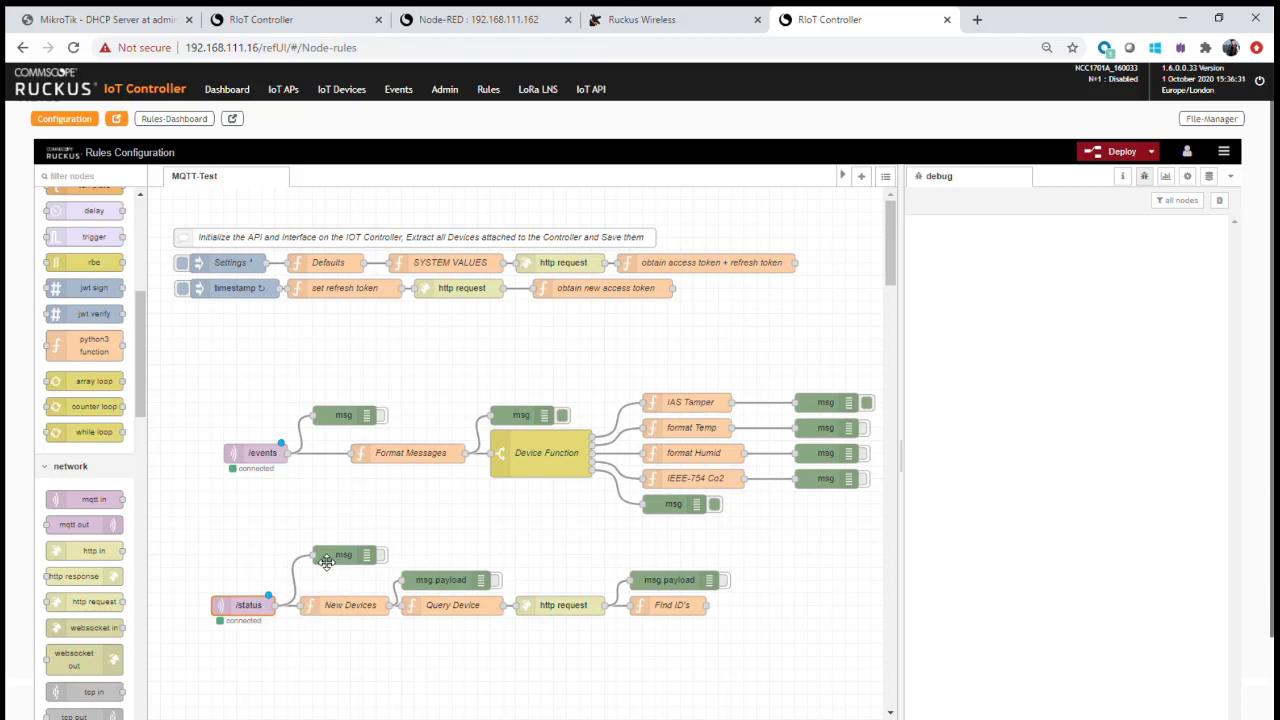
- Deploy the flow with the msg debug node beside /status enabled, and disable that node once a message arrives
{"action": "left_click", "coordinate": [384, 556]}
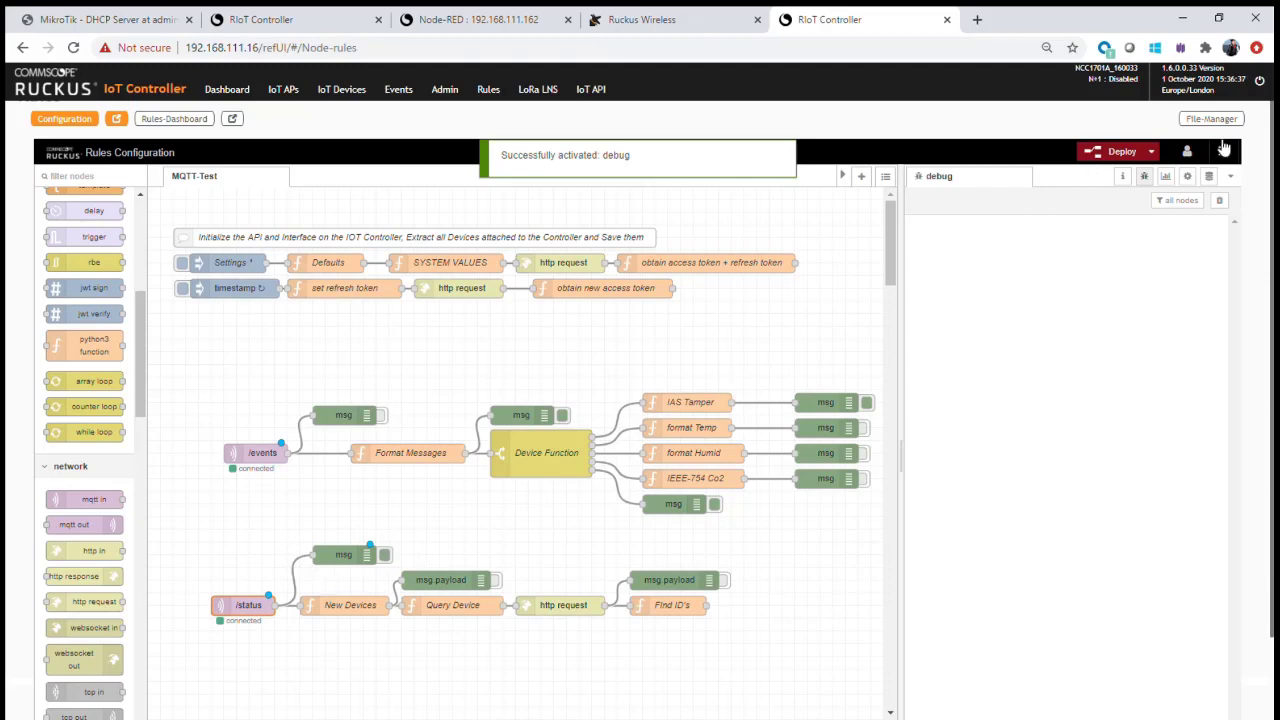
{"action": "left_click", "coordinate": [1122, 152]}
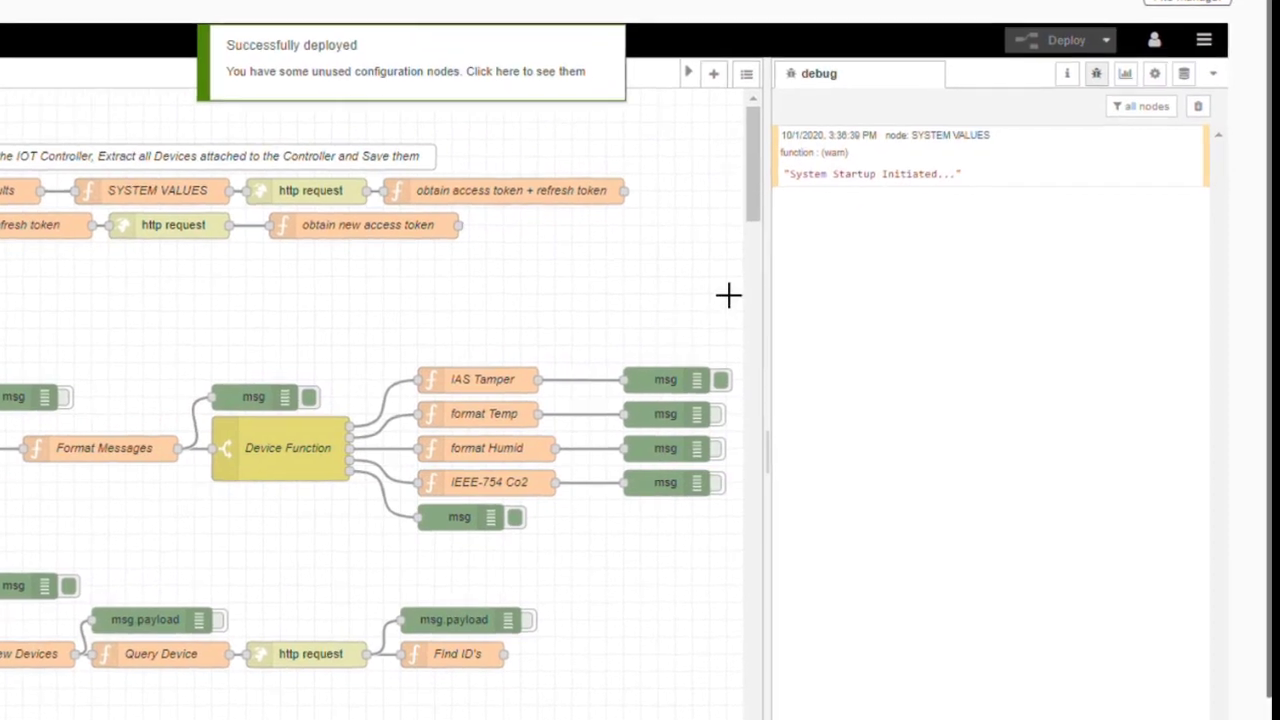
{"action": "left_click", "coordinate": [68, 586]}
- Expand the /status message's payload down to the first device's attributes and examine its topic, statistics and device details
{"action": "left_click", "coordinate": [792, 237]}
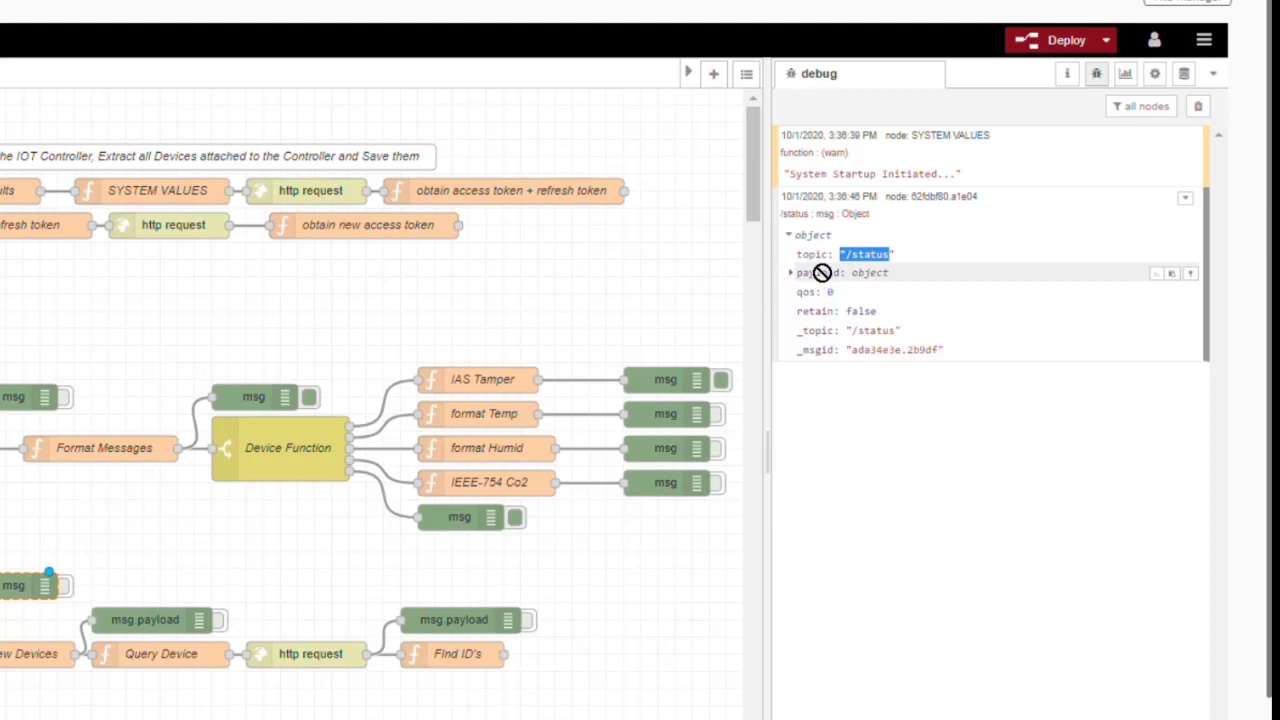
{"action": "double_click", "coordinate": [868, 255]}
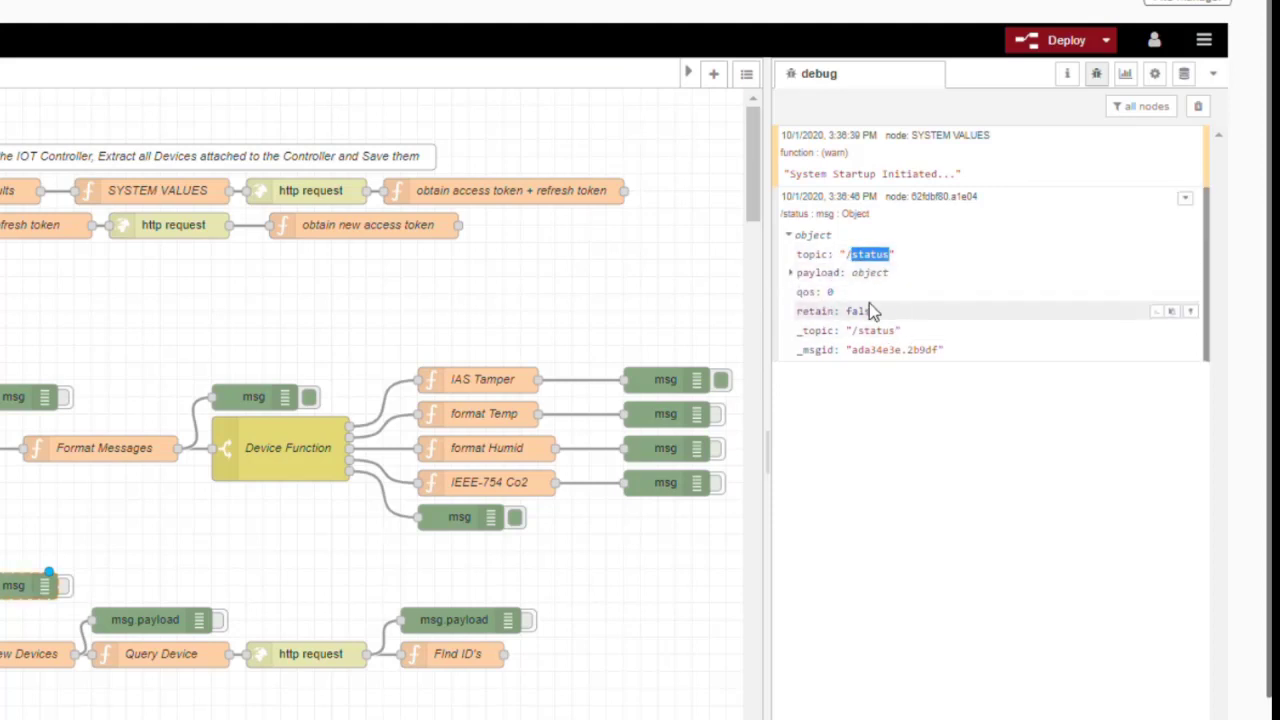
{"action": "left_click", "coordinate": [795, 276]}
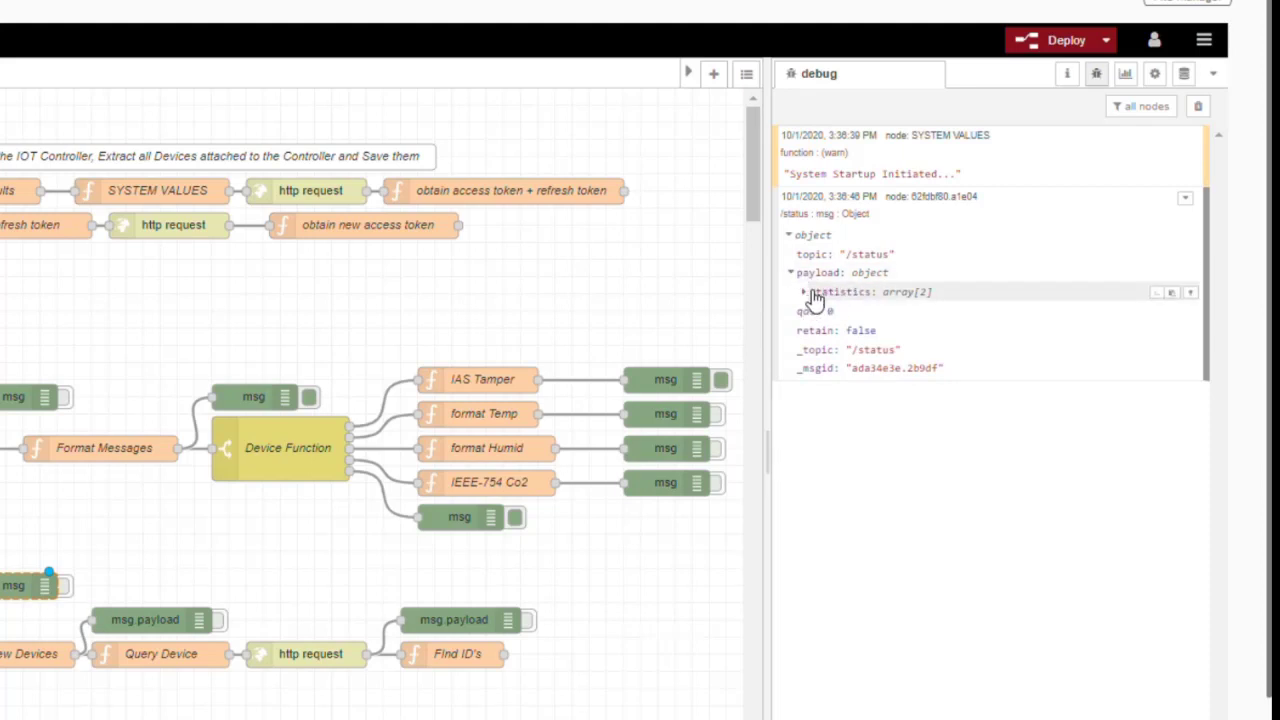
{"action": "left_click", "coordinate": [812, 293]}
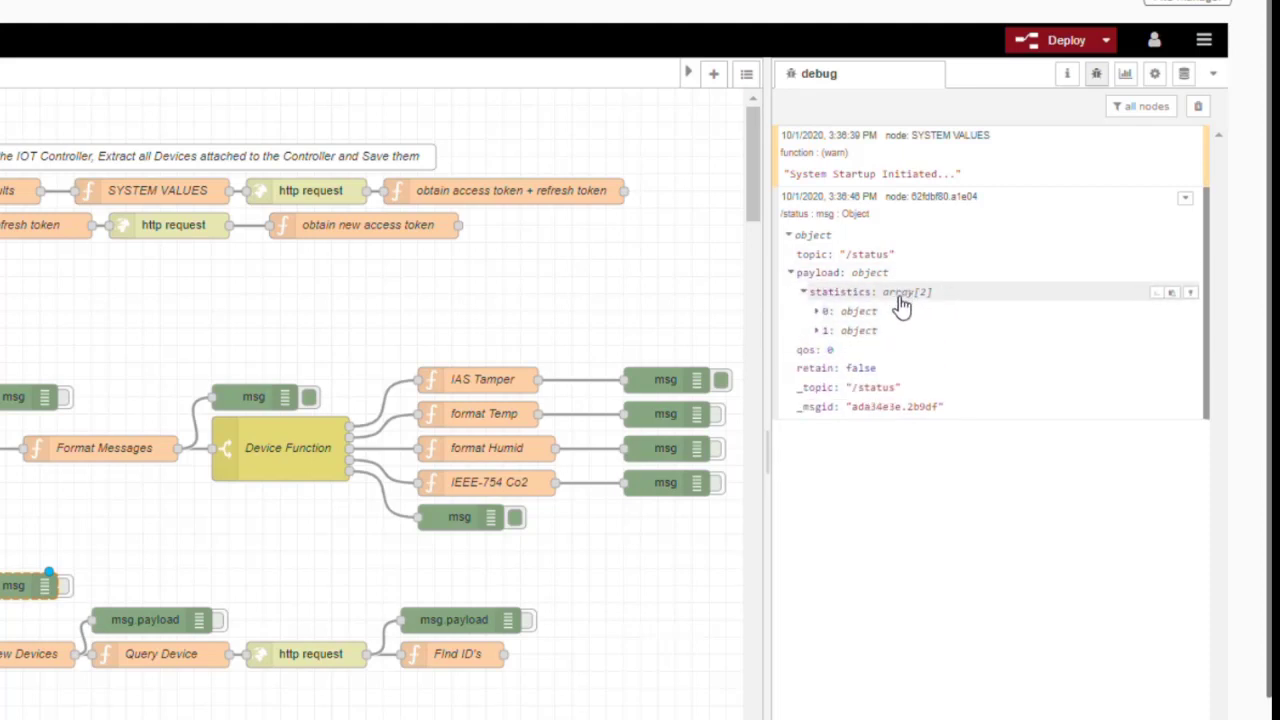
{"action": "left_click", "coordinate": [817, 311]}
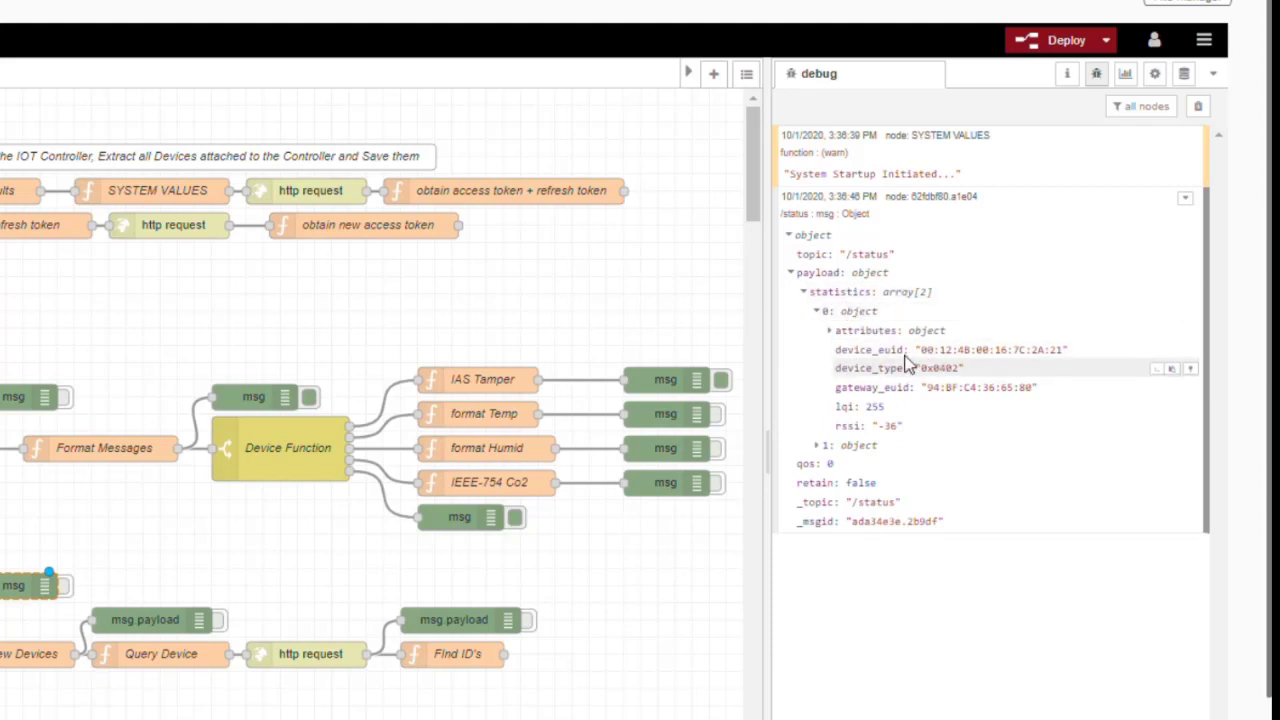
{"action": "left_click", "coordinate": [831, 331]}
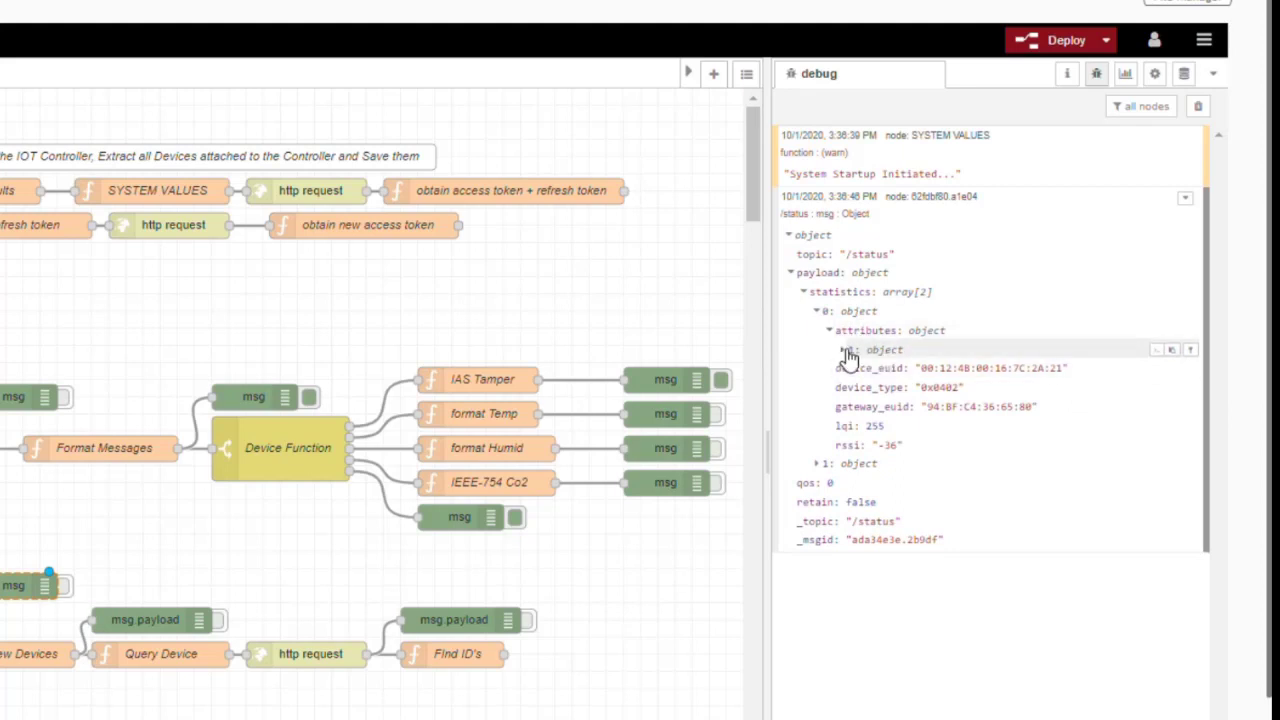
{"action": "left_click", "coordinate": [844, 350]}
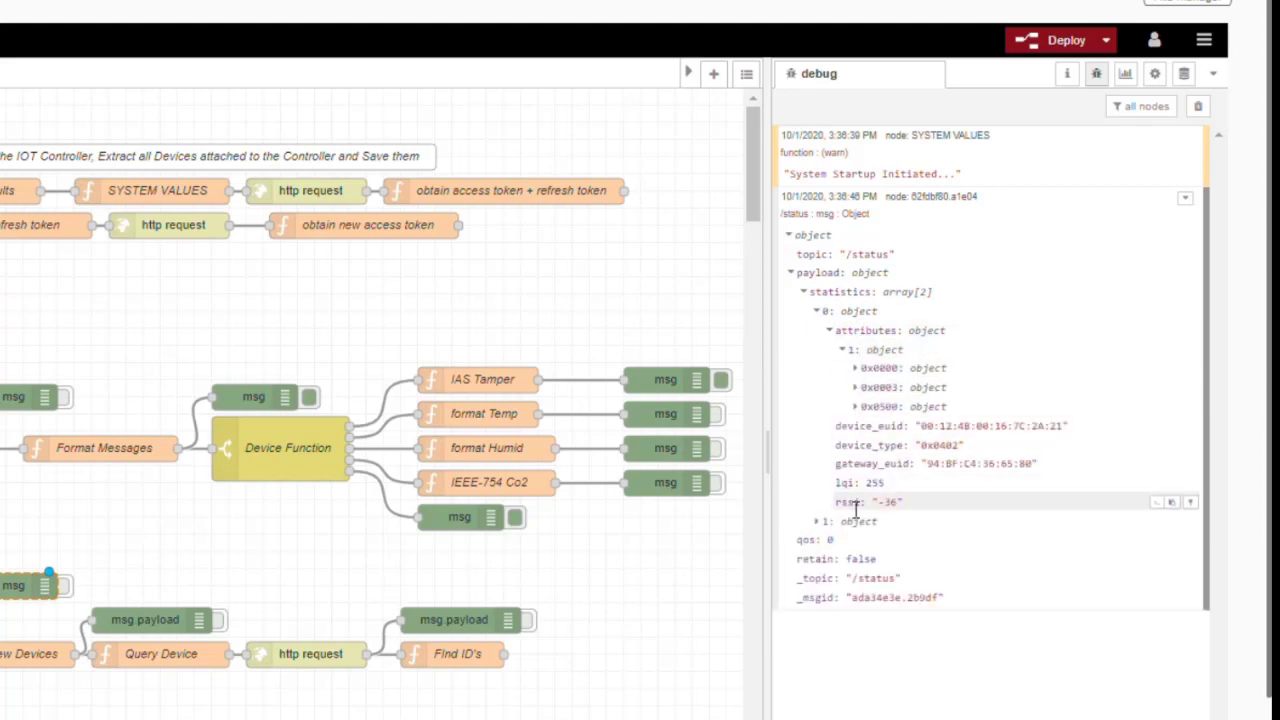
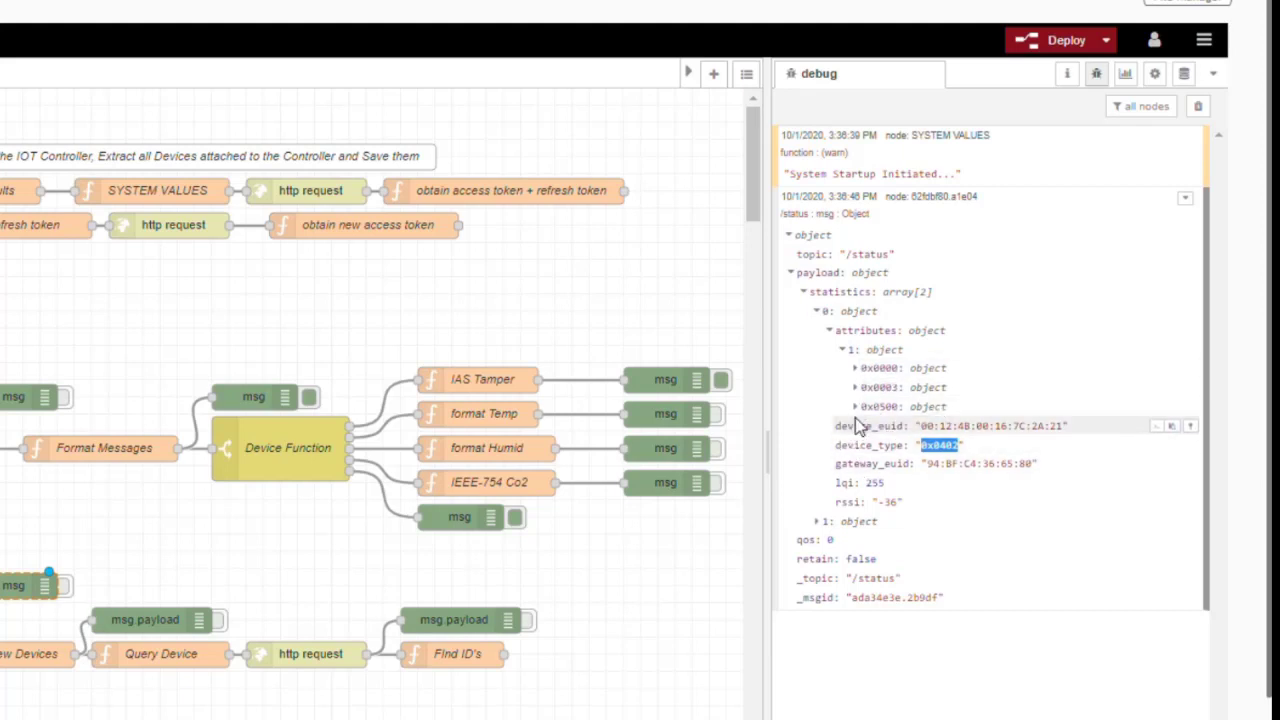
- Examine the individual attributes under the device's 0x0500 object and leave the ZoneStatus entry expanded
{"action": "left_click", "coordinate": [857, 407]}
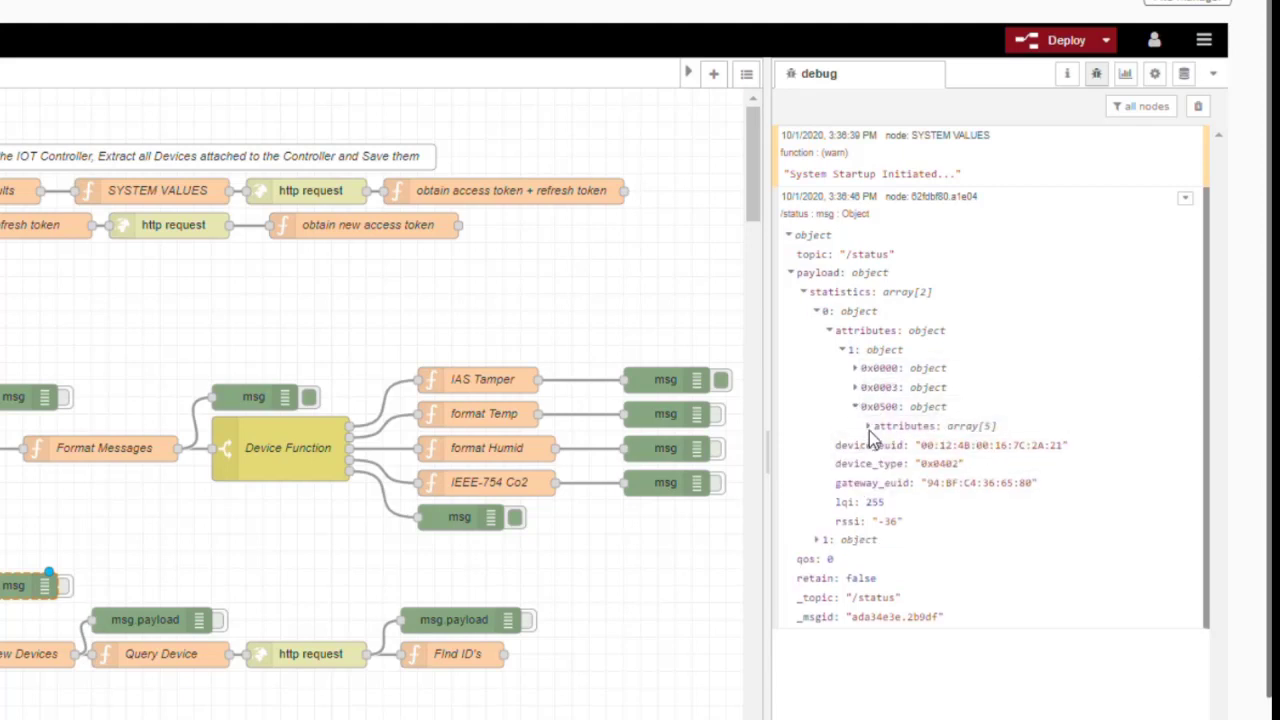
{"action": "left_click", "coordinate": [869, 426]}
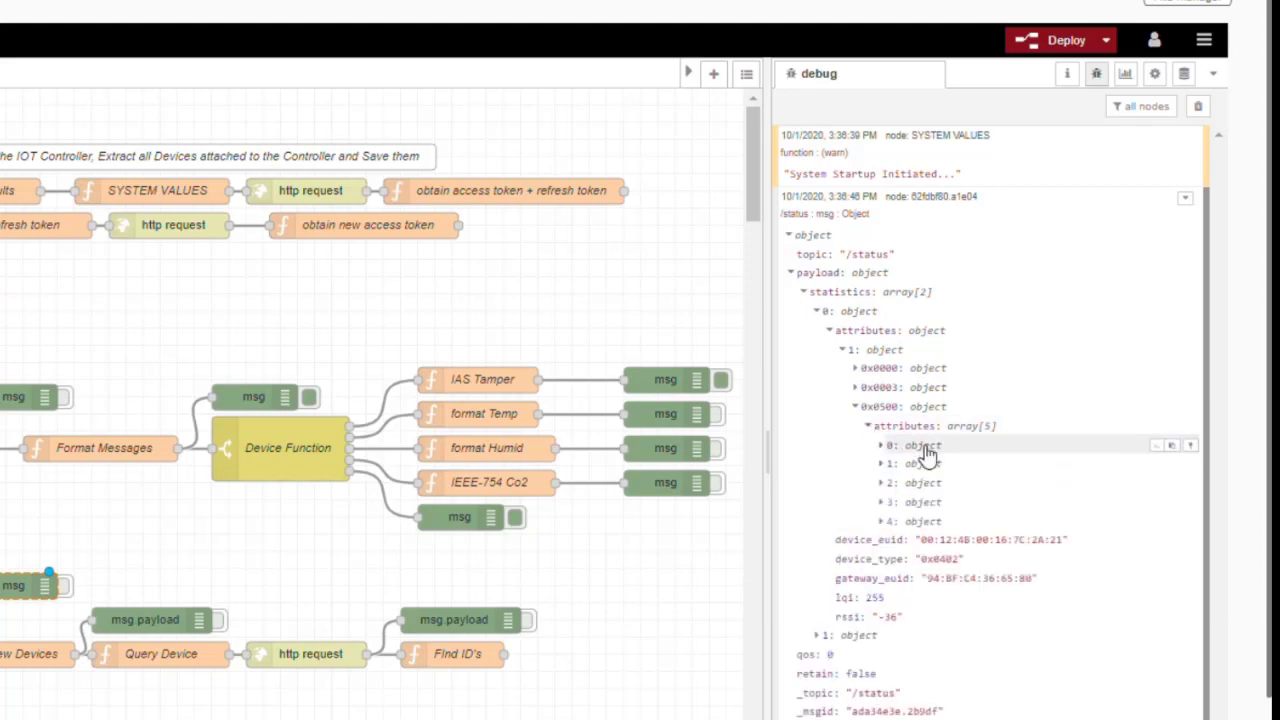
{"action": "left_click", "coordinate": [881, 446]}
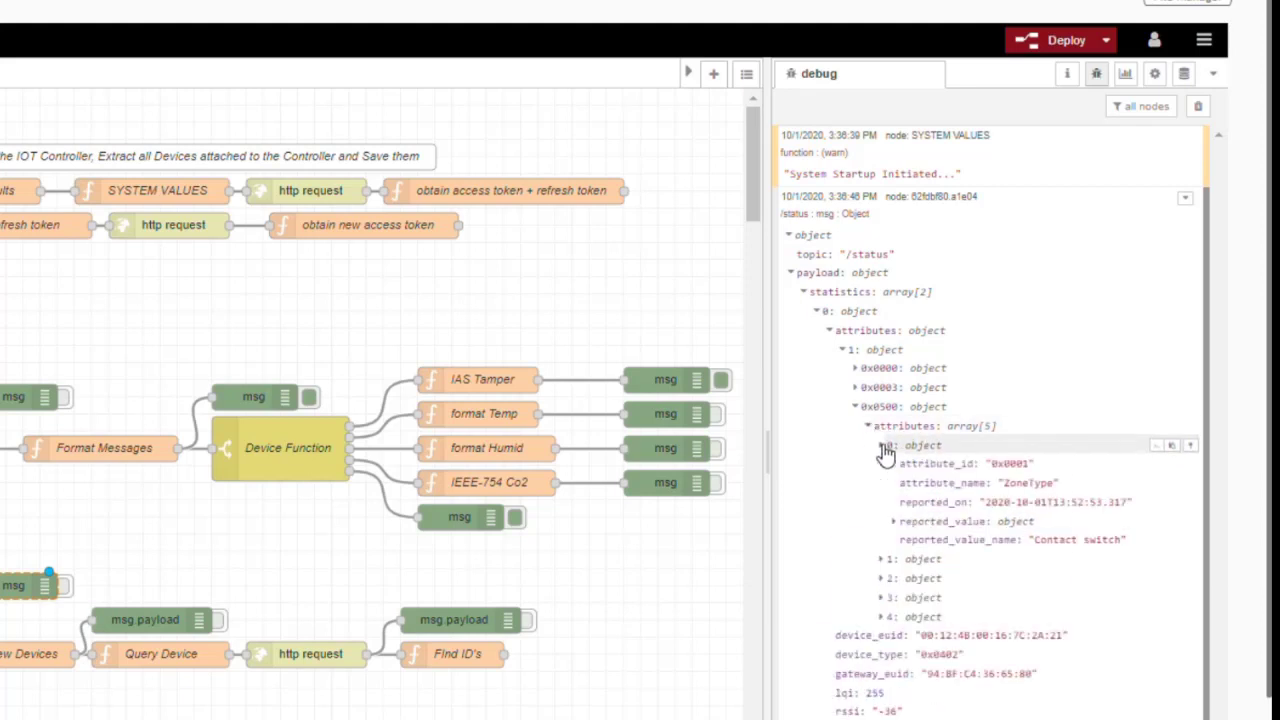
{"action": "left_click", "coordinate": [883, 446]}
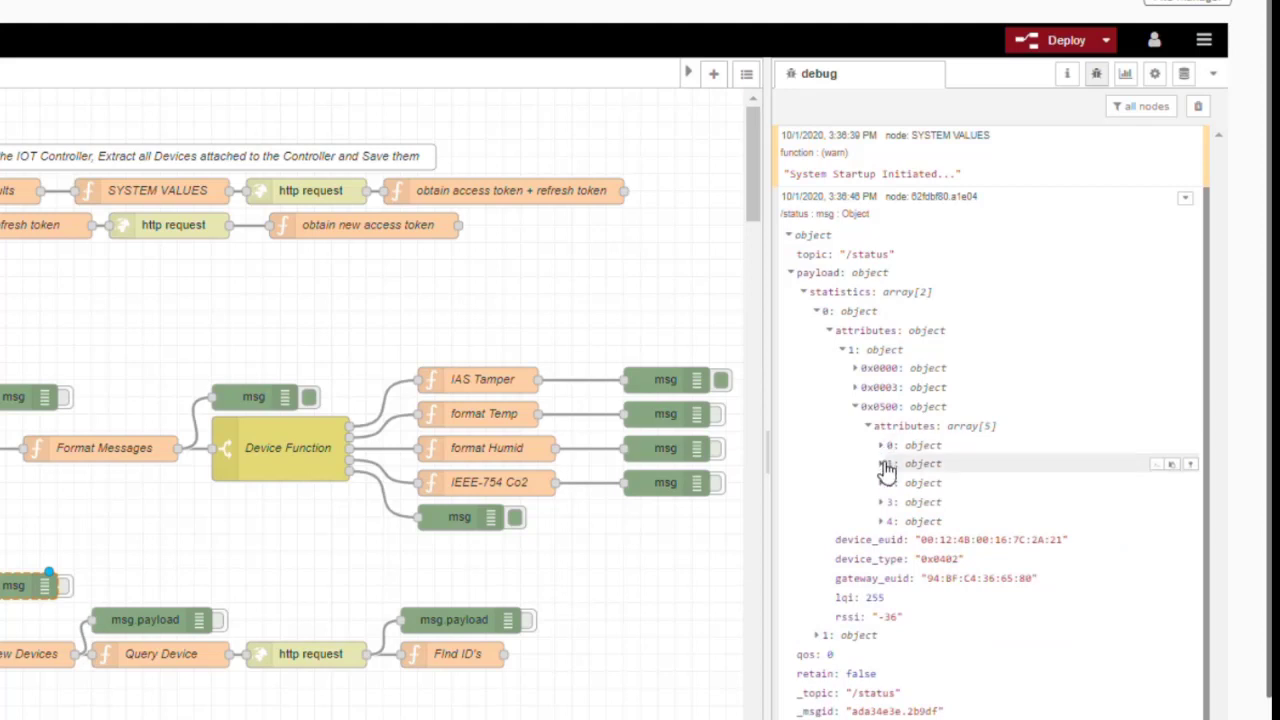
{"action": "left_click", "coordinate": [886, 465]}
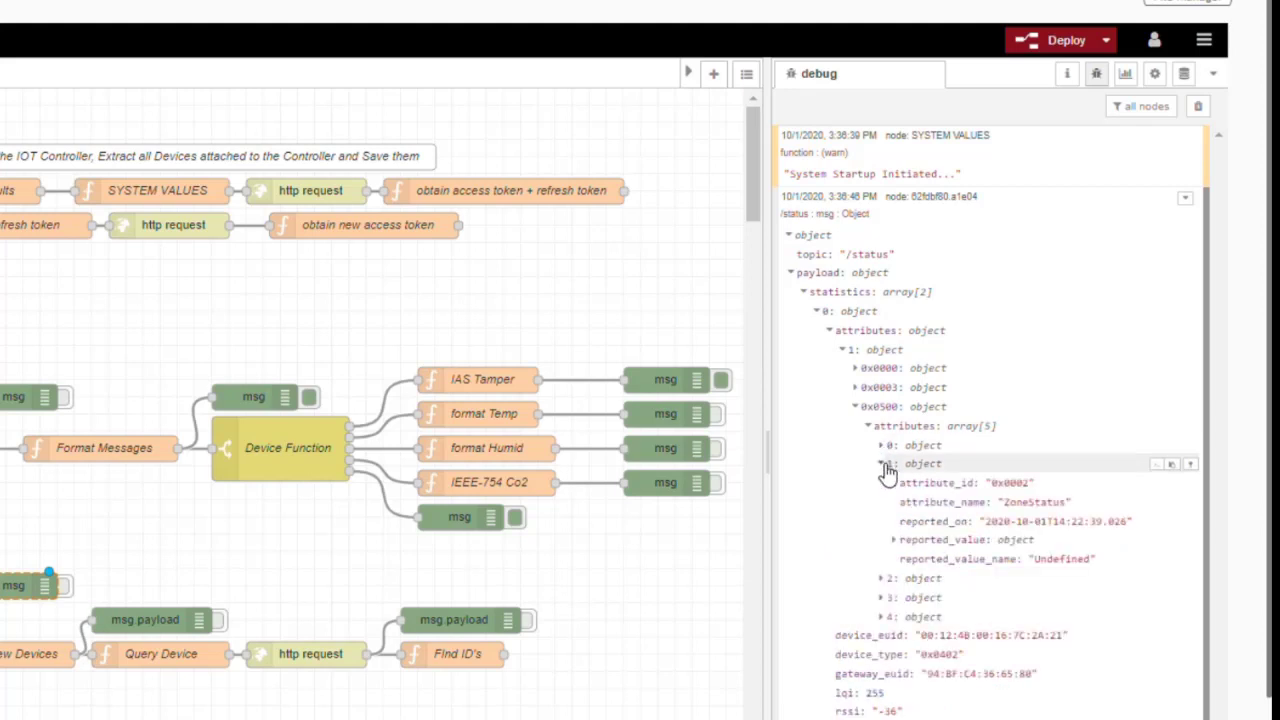
{"action": "left_click", "coordinate": [884, 466]}
{"action": "left_click", "coordinate": [885, 484]}
{"action": "left_click", "coordinate": [885, 484]}
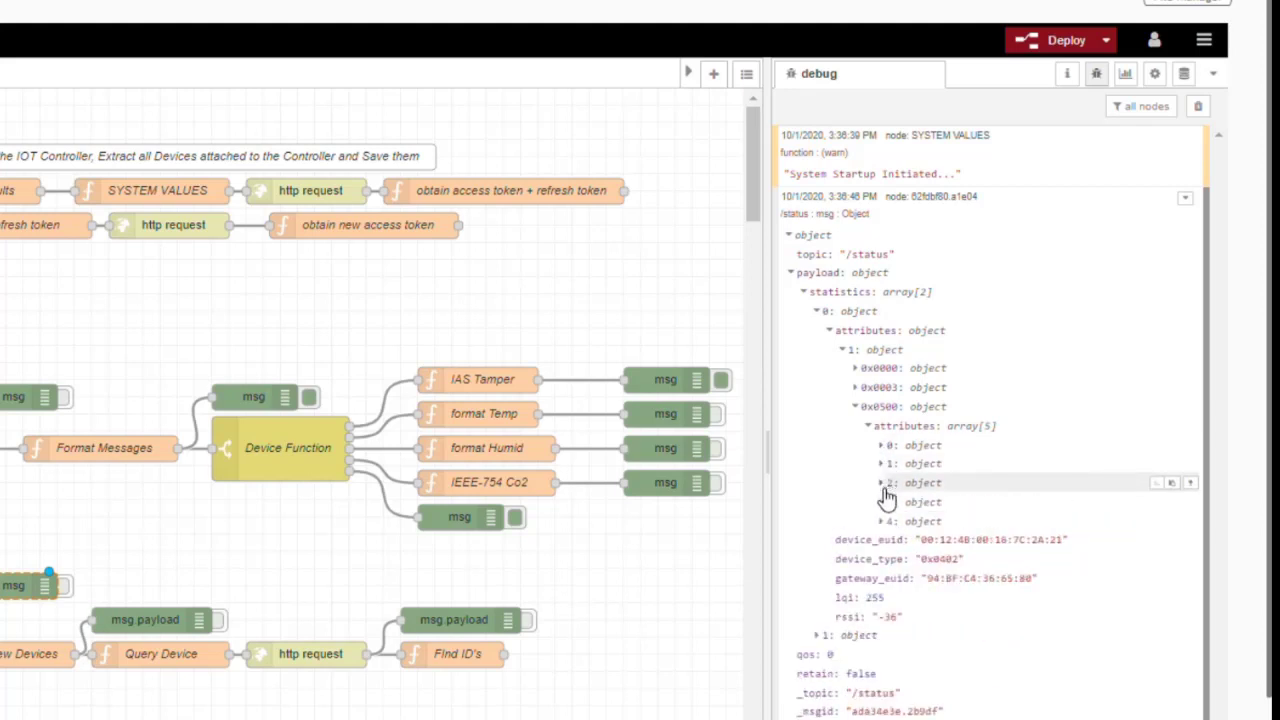
{"action": "left_click", "coordinate": [885, 503]}
{"action": "left_click", "coordinate": [885, 503]}
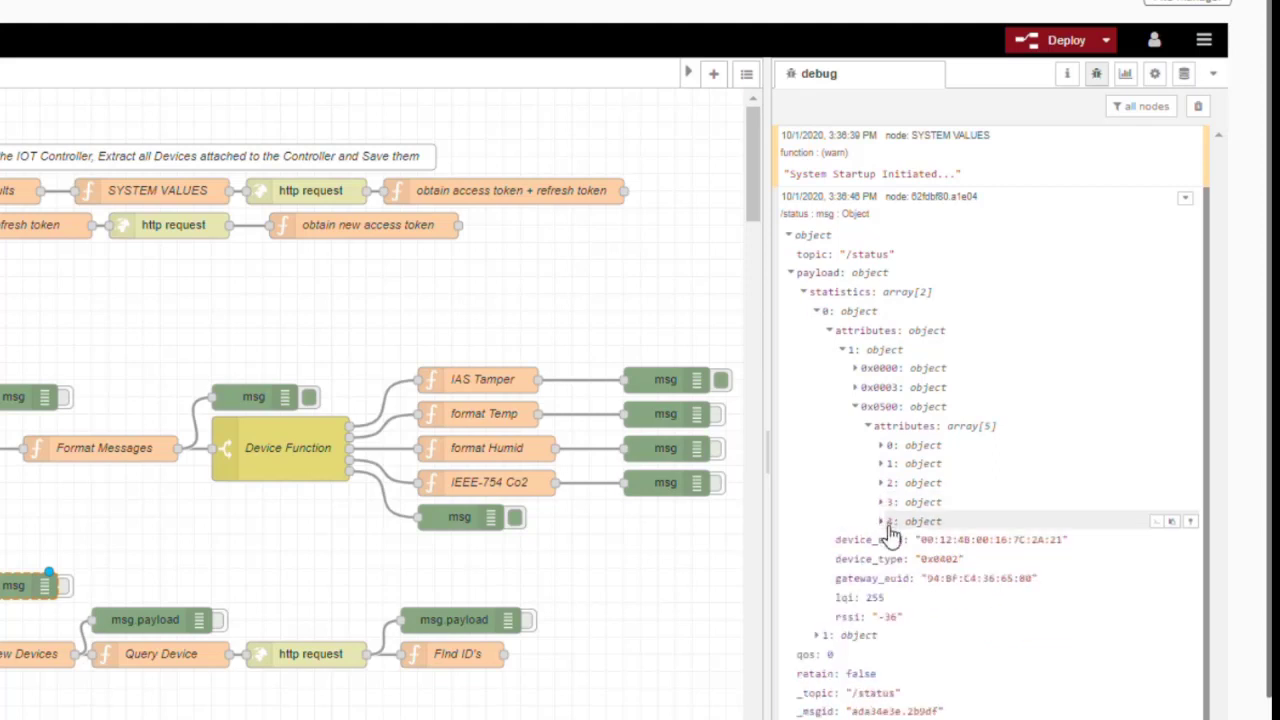
{"action": "left_click", "coordinate": [885, 522]}
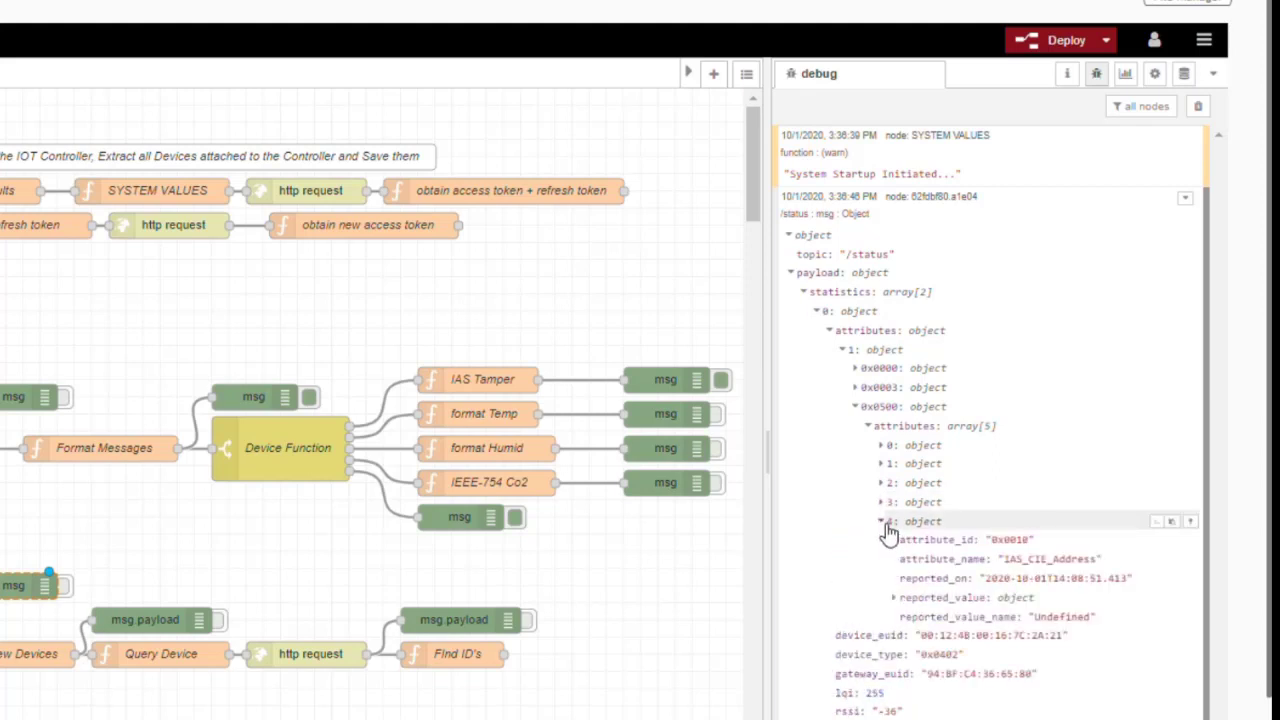
{"action": "left_click", "coordinate": [885, 522]}
{"action": "left_click", "coordinate": [885, 464]}
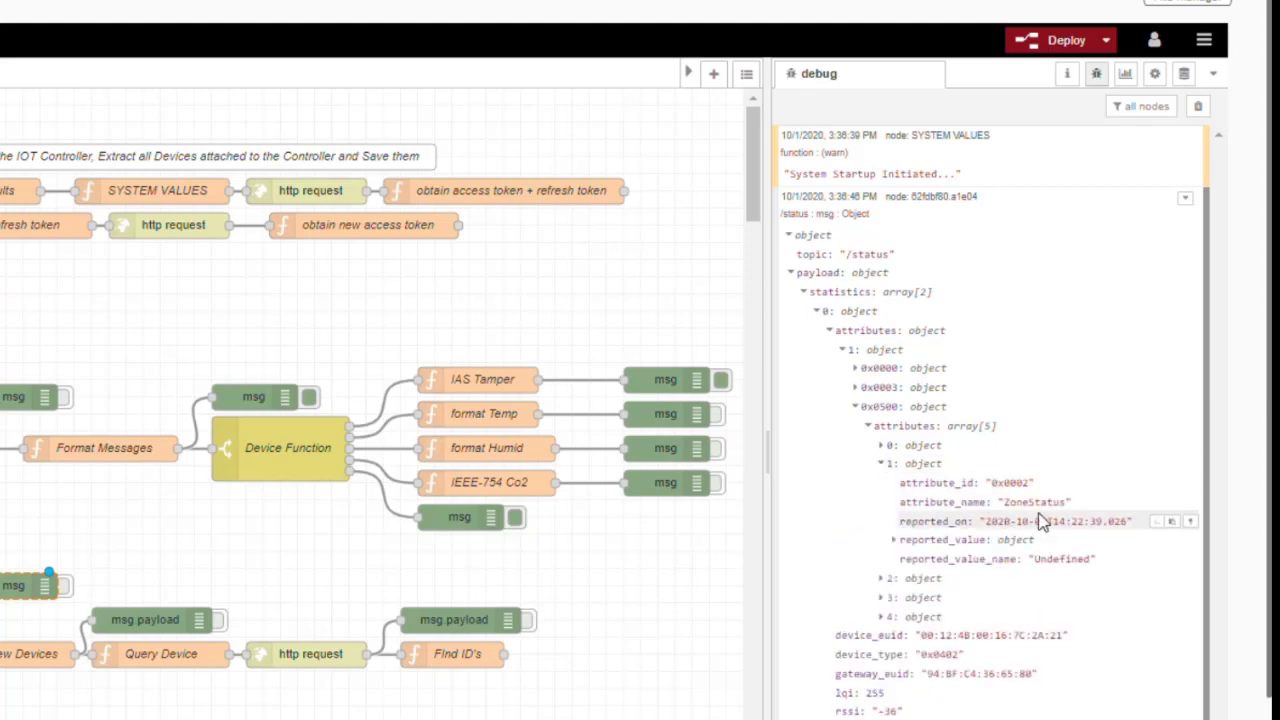
- Expand the first attribute entry under the first device's 0x0500 object and examine its attribute name and reported value name
{"action": "left_click", "coordinate": [885, 445]}
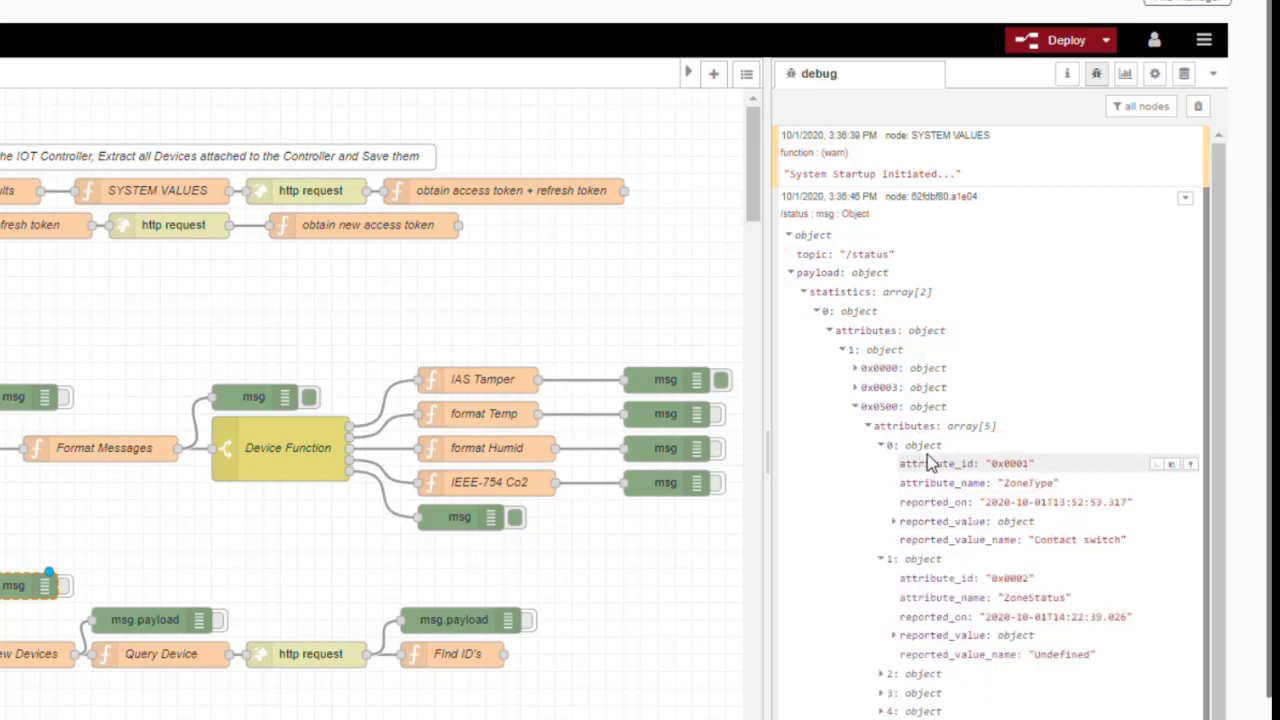
{"action": "double_click", "coordinate": [1028, 483]}
{"action": "left_click", "coordinate": [1127, 550]}
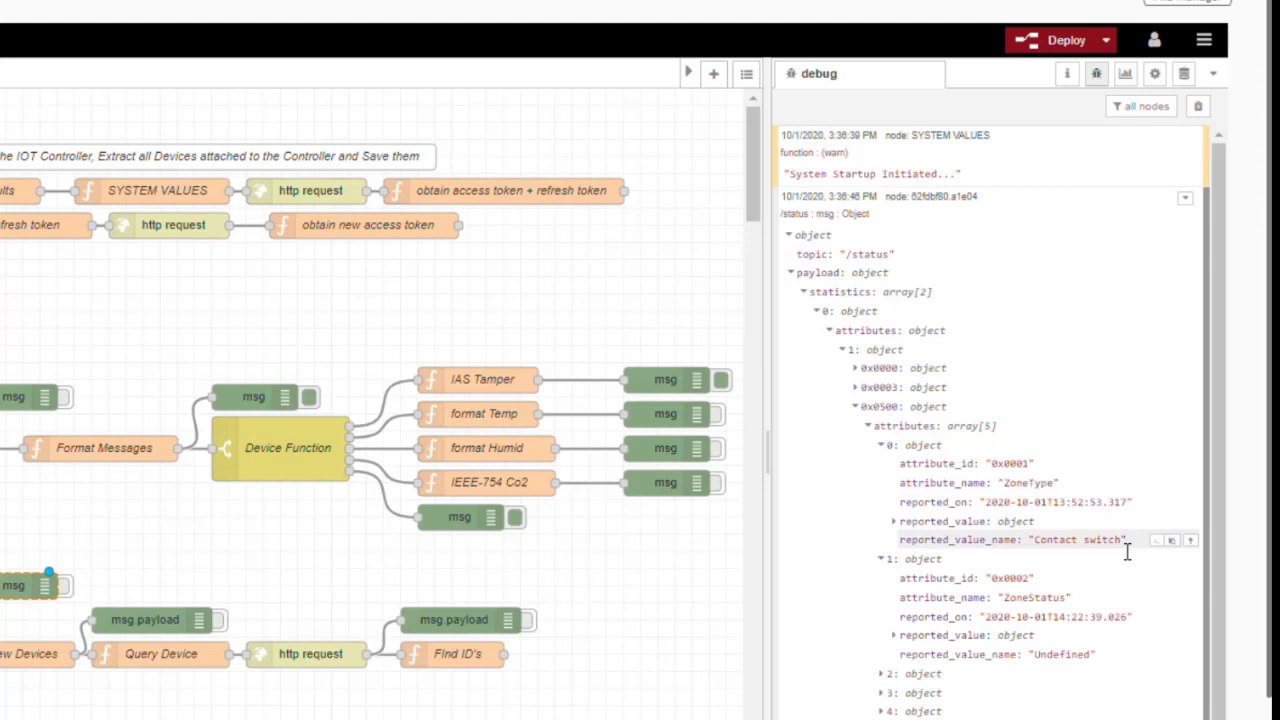
{"action": "left_click_drag", "start_coordinate": [1117, 550], "coordinate": [1057, 554]}
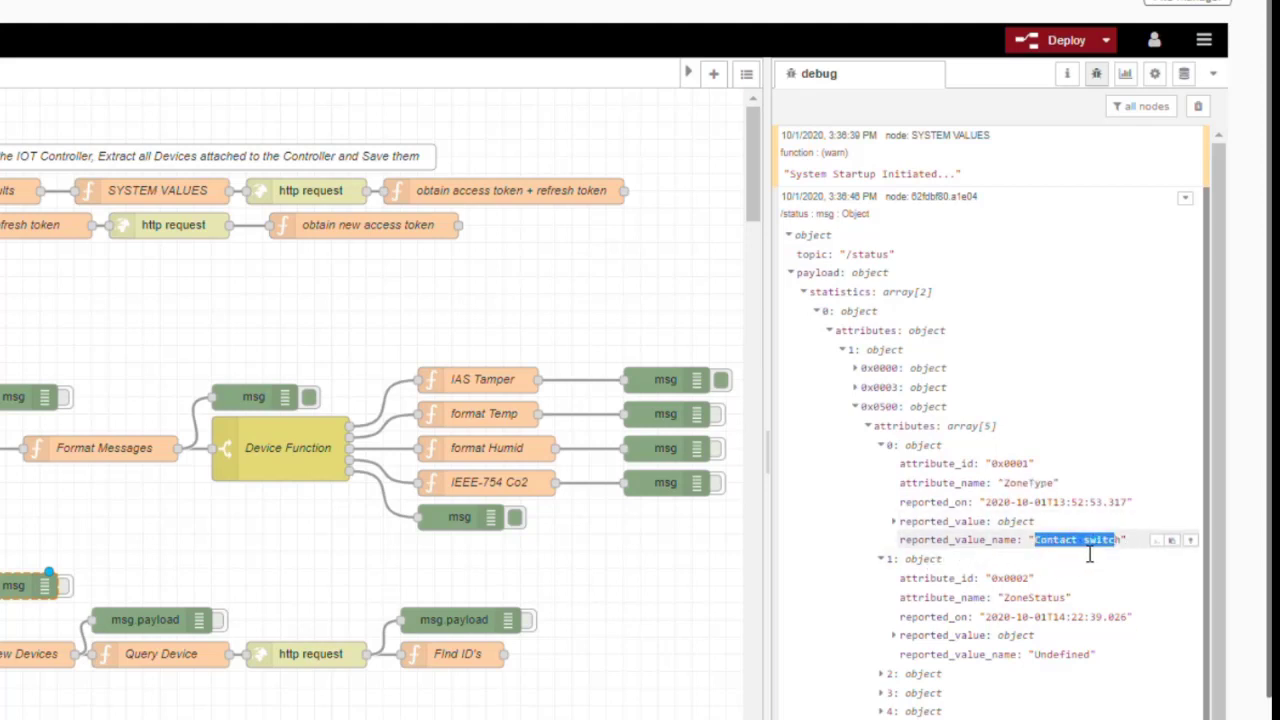
{"action": "left_click_drag", "start_coordinate": [1127, 552], "coordinate": [1050, 555]}
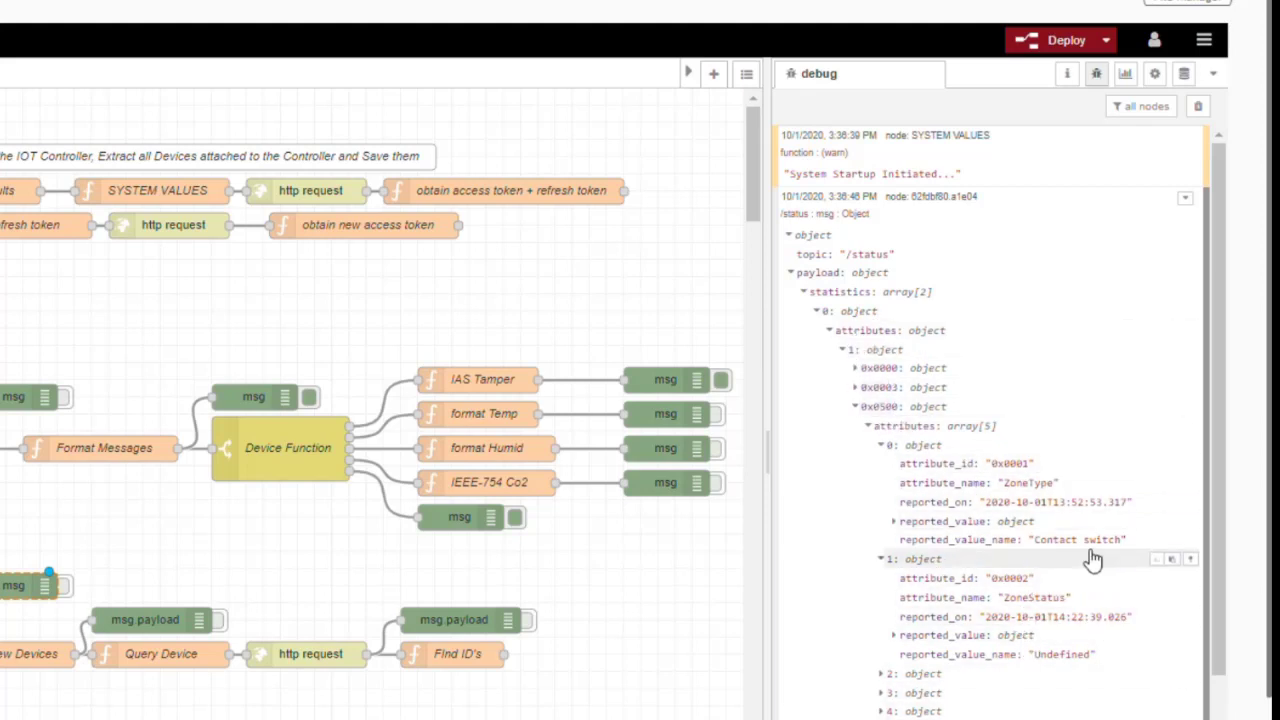
- Expand the second device in the /status message's statistics array and examine its EUID and attribute clusters
{"action": "left_click", "coordinate": [806, 293]}
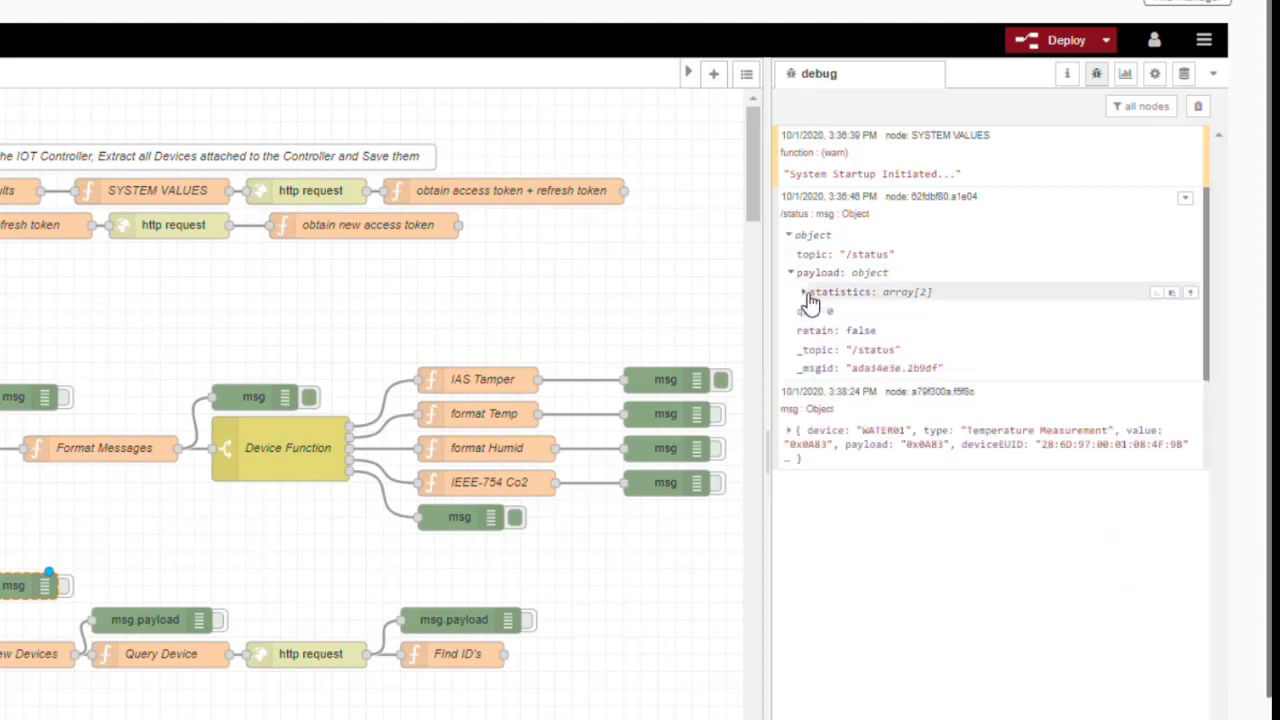
{"action": "left_click", "coordinate": [806, 293]}
{"action": "left_click", "coordinate": [817, 311]}
{"action": "left_click", "coordinate": [816, 330]}
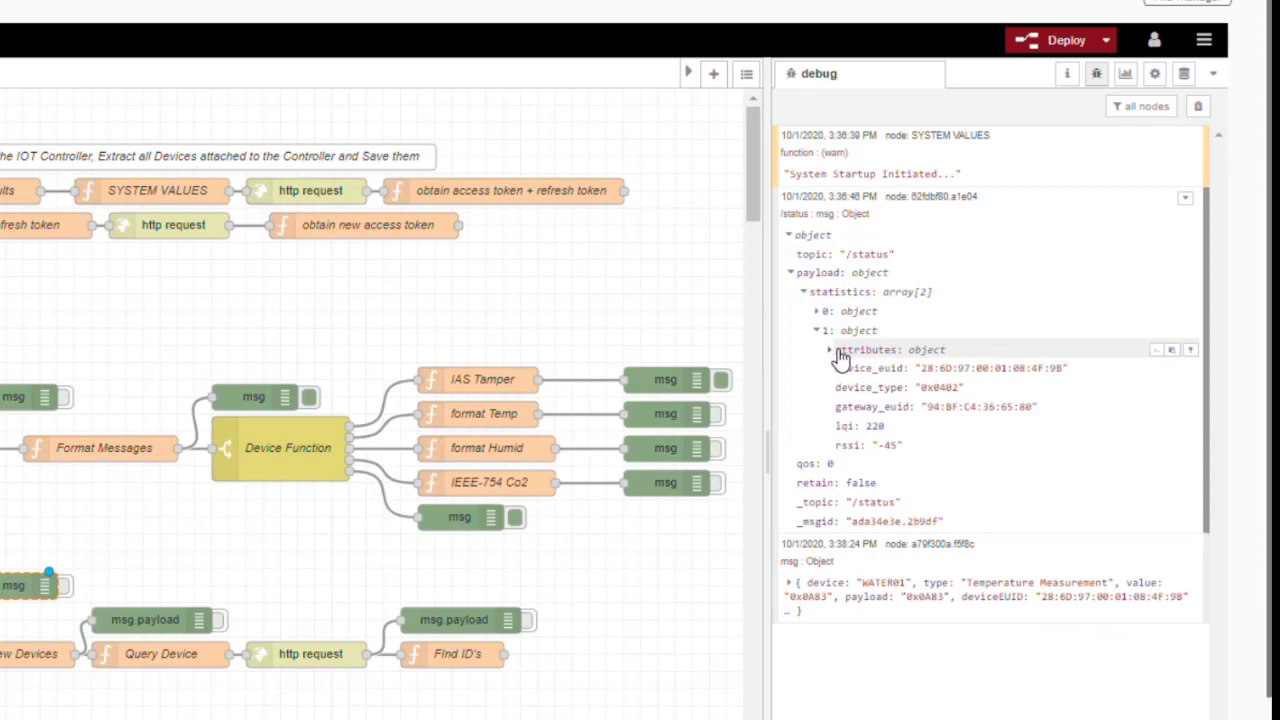
{"action": "left_click", "coordinate": [840, 355]}
{"action": "left_click_drag", "start_coordinate": [1072, 400], "coordinate": [938, 401]}
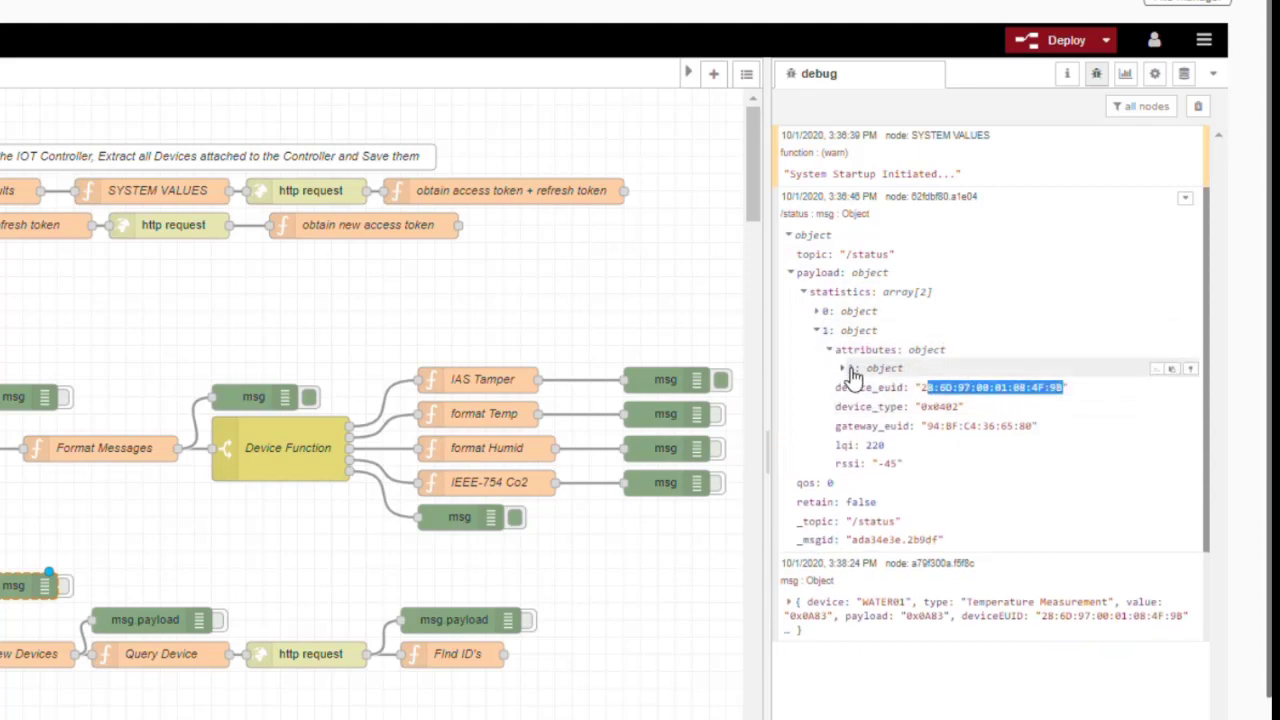
{"action": "left_click", "coordinate": [848, 369]}
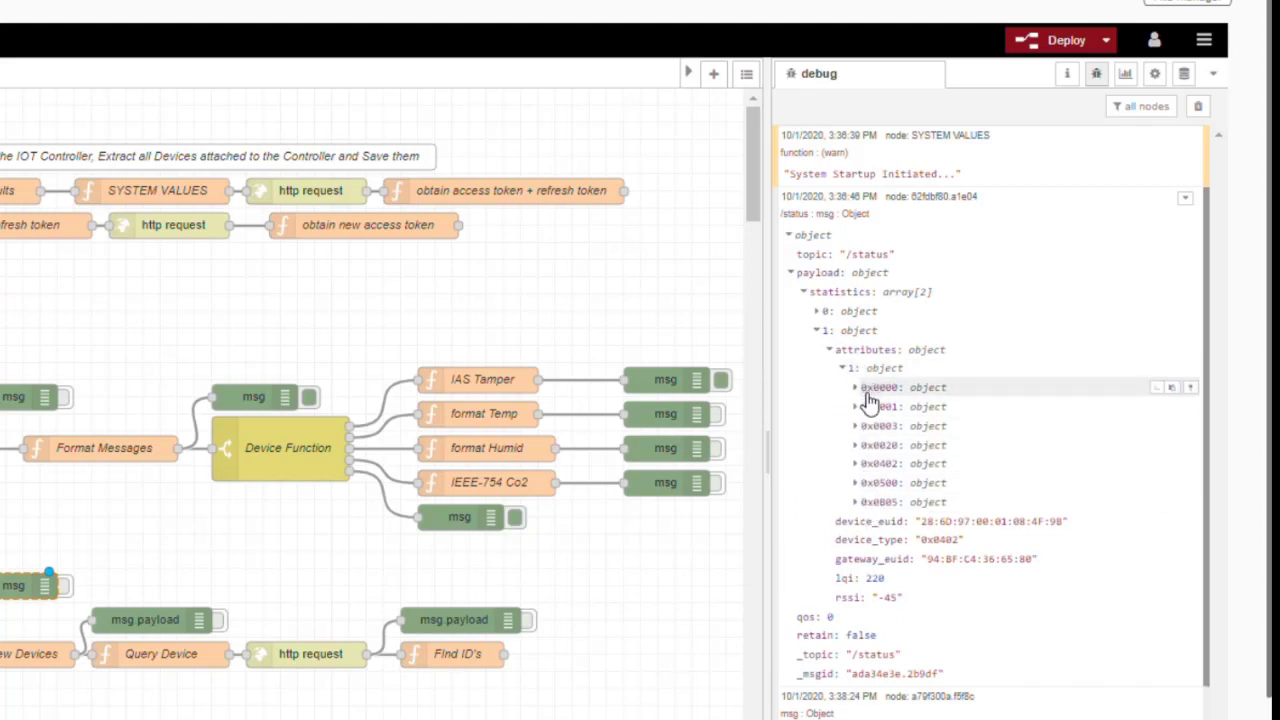
- Examine the first attribute of the second device's 0x0402 object, and collapse the statistics array
{"action": "left_click", "coordinate": [858, 464]}
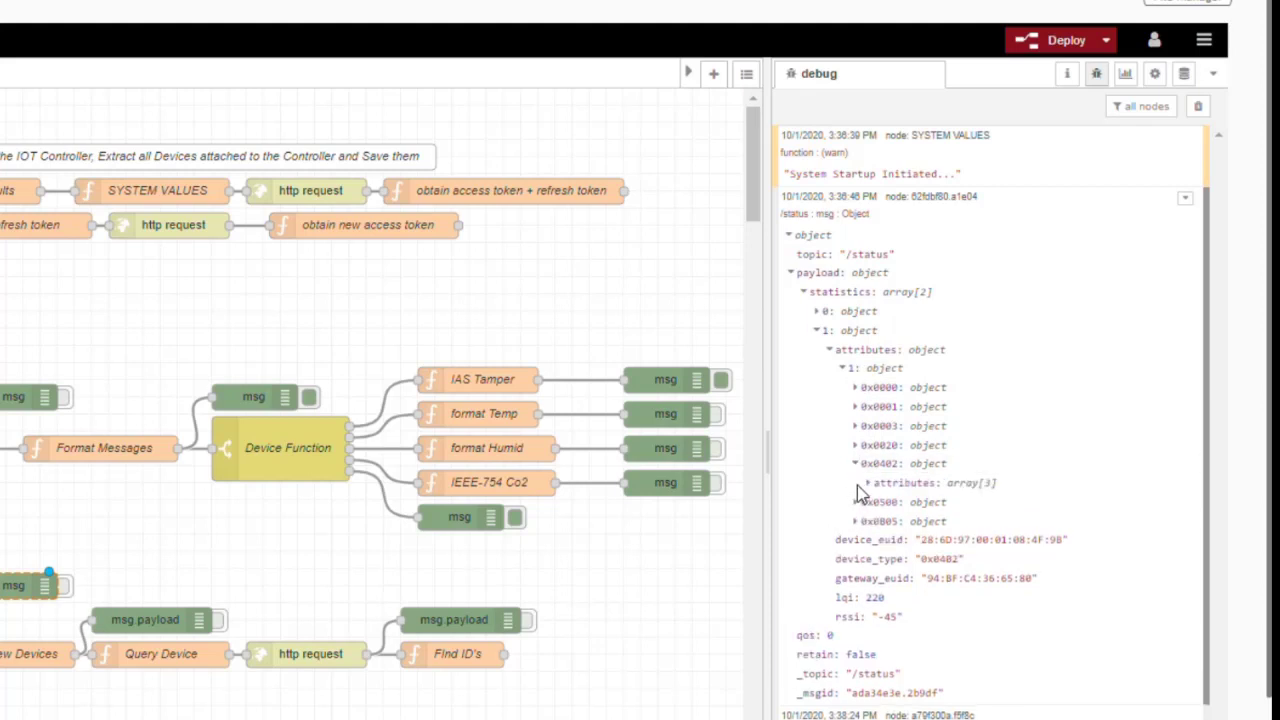
{"action": "left_click", "coordinate": [866, 485]}
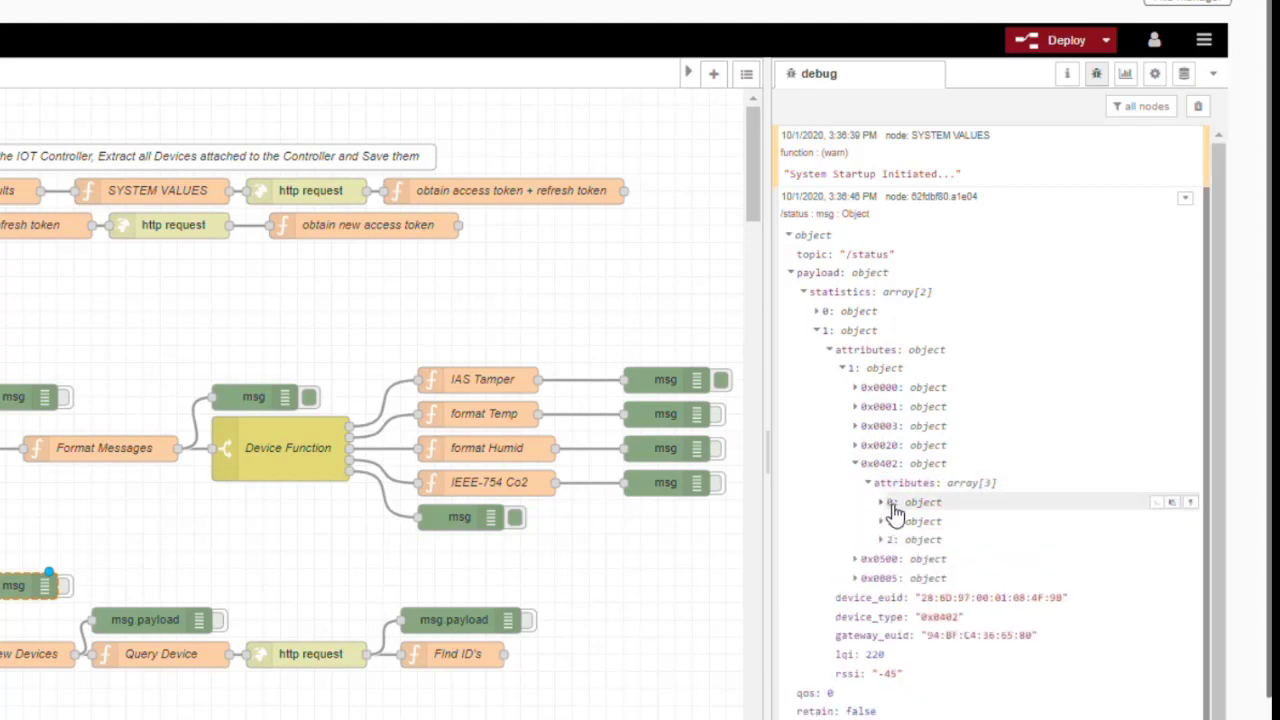
{"action": "left_click", "coordinate": [886, 503]}
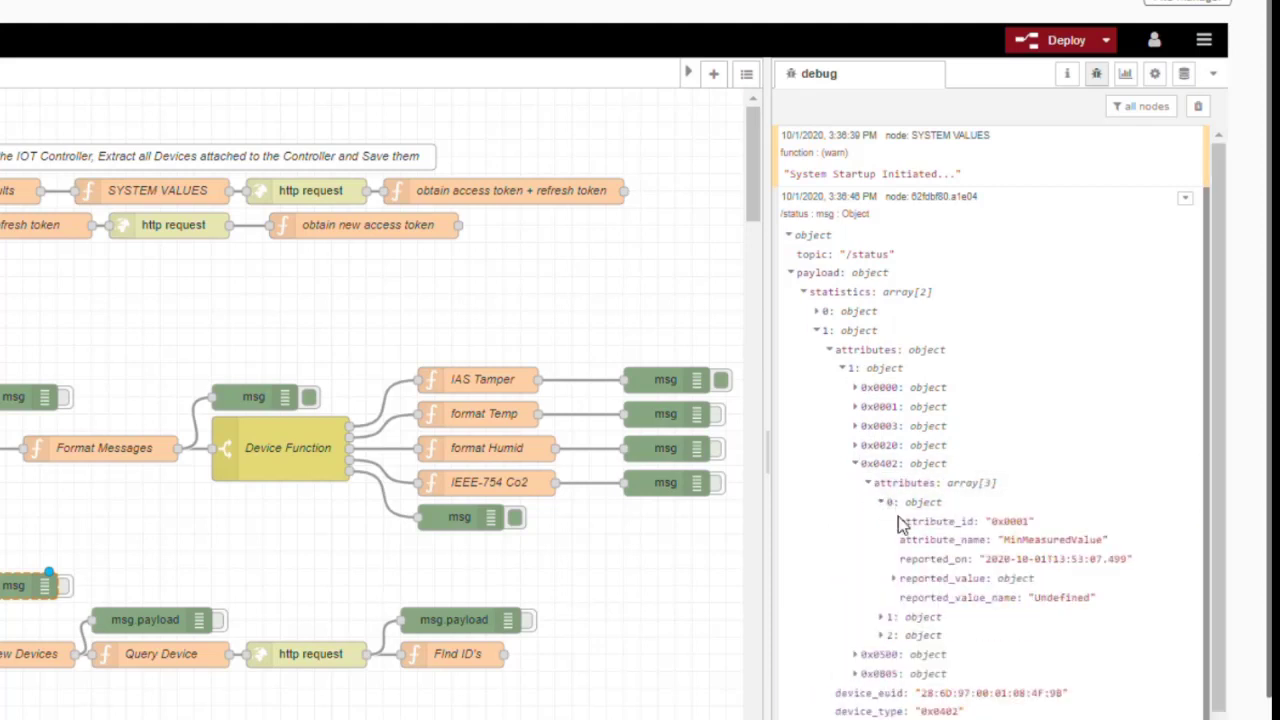
{"action": "left_click", "coordinate": [860, 464]}
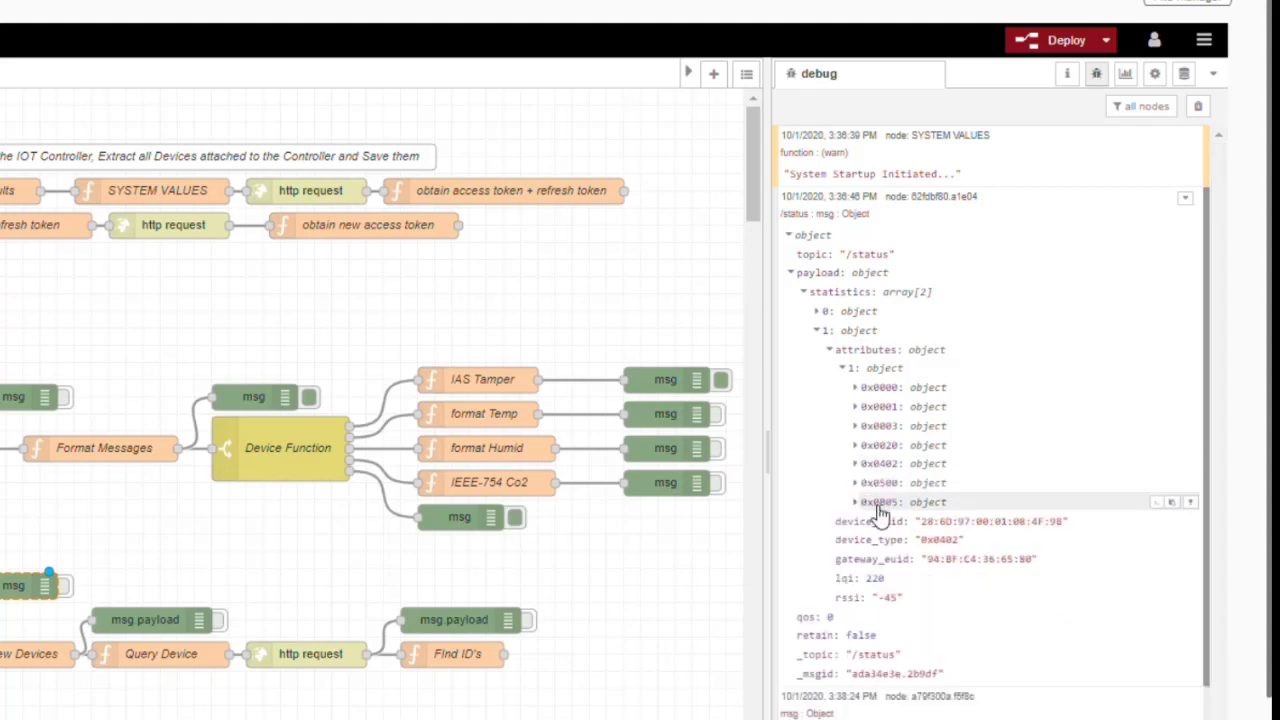
{"action": "left_click", "coordinate": [806, 294]}
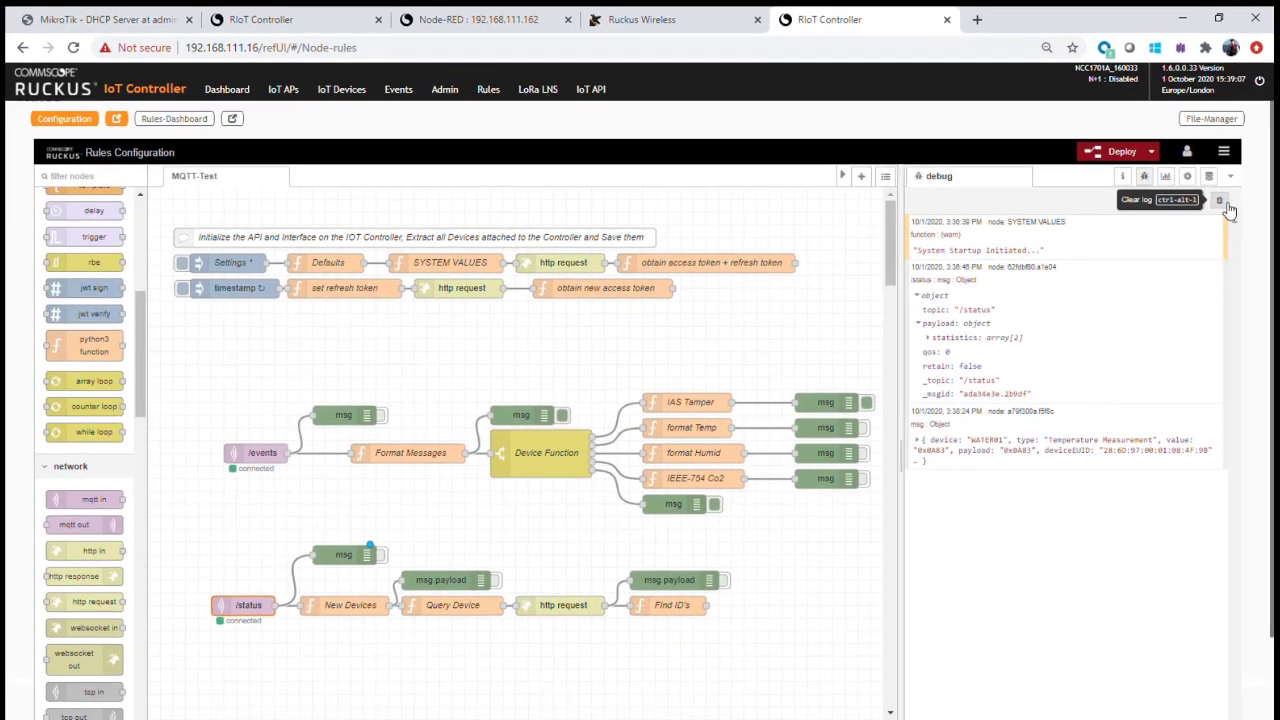
- Clear the debug log and enable the msg.payload debug nodes after New Devices and after the lower http request
{"action": "left_click", "coordinate": [1221, 201]}
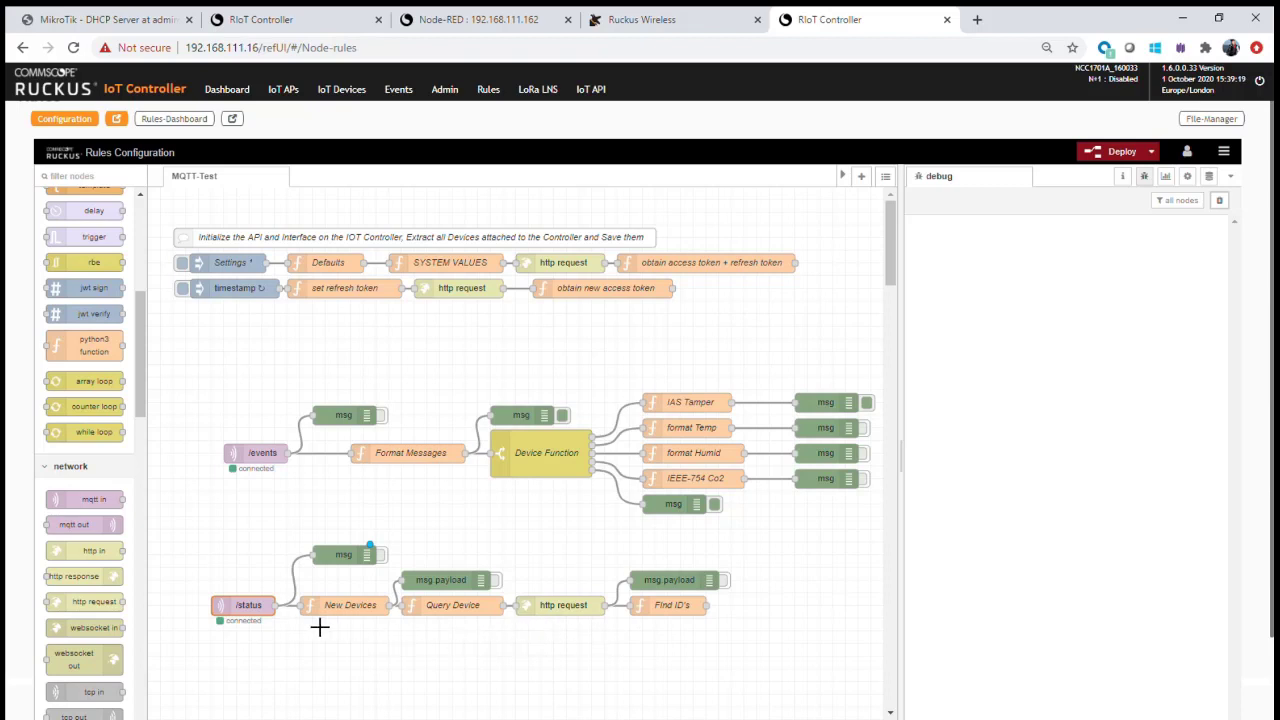
{"action": "left_click", "coordinate": [498, 581]}
{"action": "left_click", "coordinate": [726, 581]}
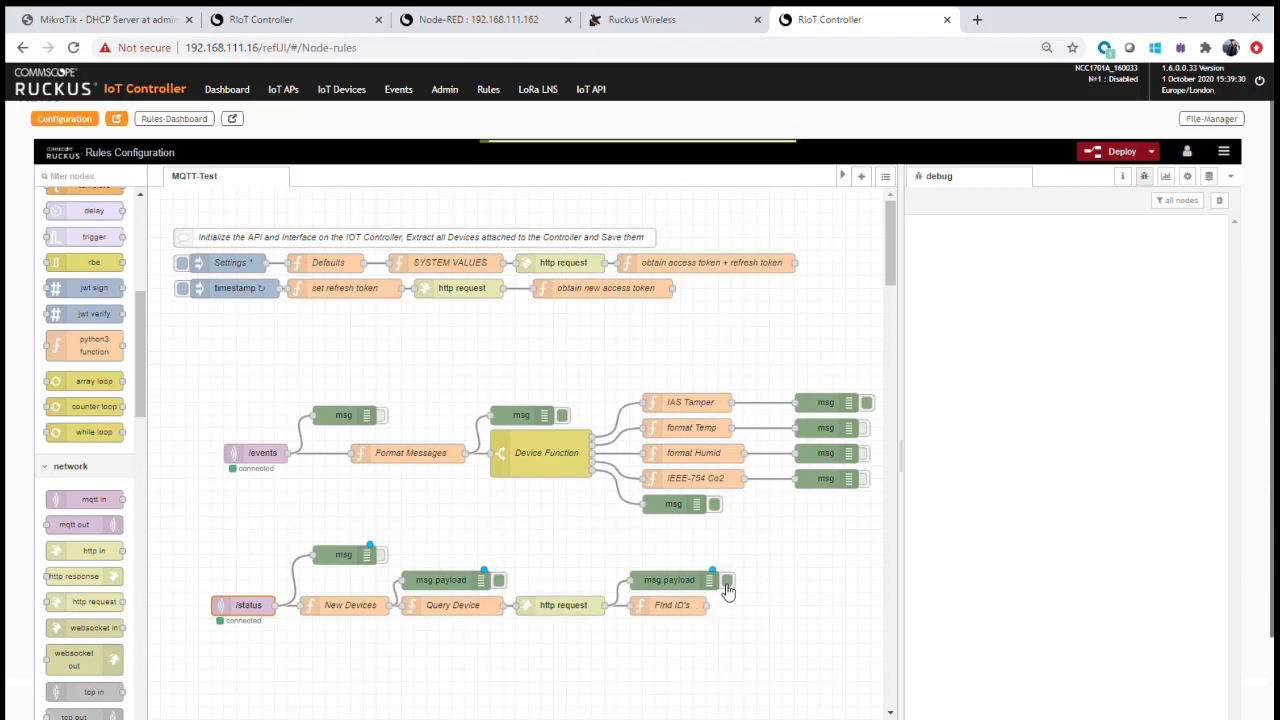
- Refresh the flow context data and delete the stored rIOTdevices variable
{"action": "left_click", "coordinate": [1209, 176]}
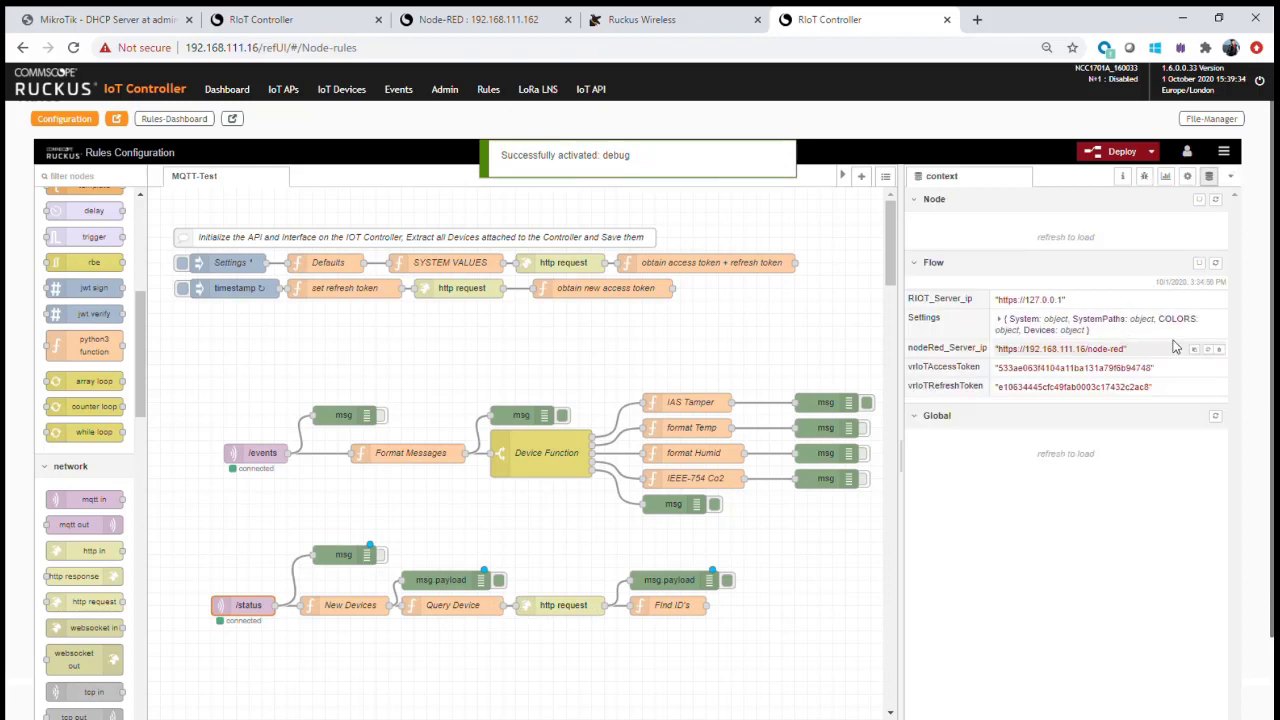
{"action": "left_click", "coordinate": [1216, 264]}
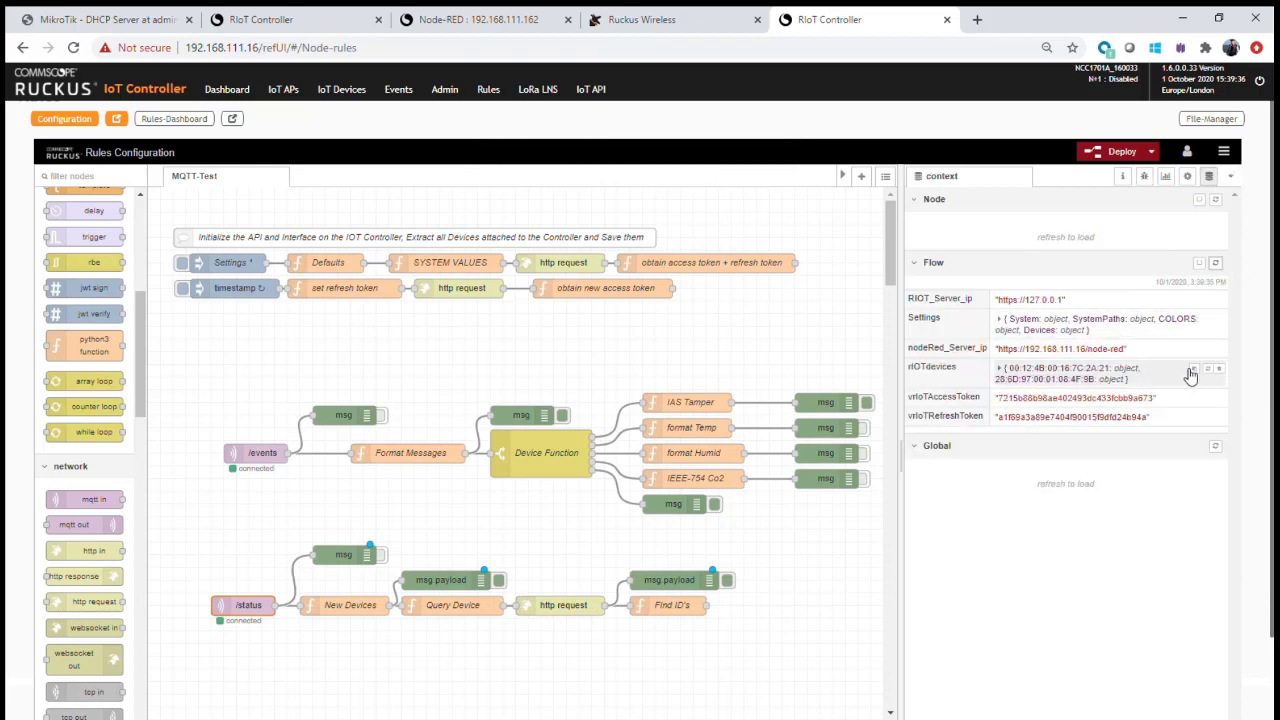
{"action": "left_click", "coordinate": [1220, 369]}
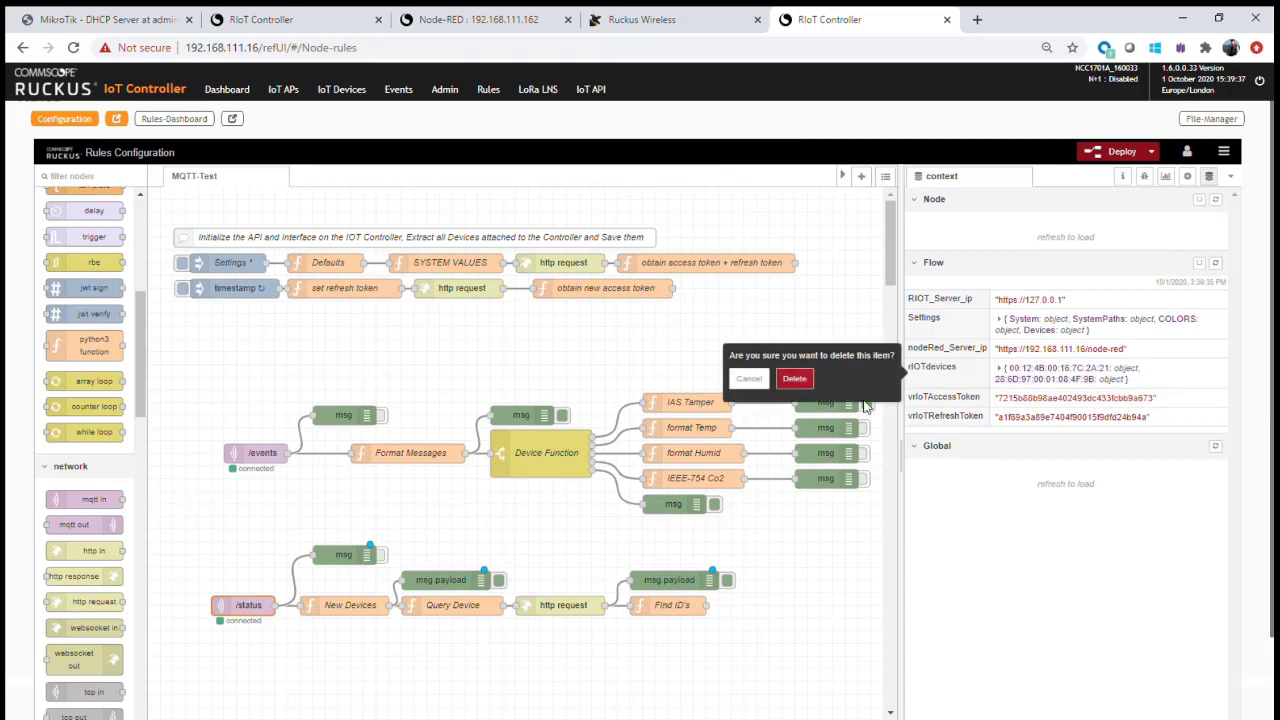
{"action": "left_click", "coordinate": [794, 379]}
- Disable both msg.payload debug nodes once their messages arrive, and expand the latest payload to examine the device details and name
{"action": "left_click", "coordinate": [1144, 176]}
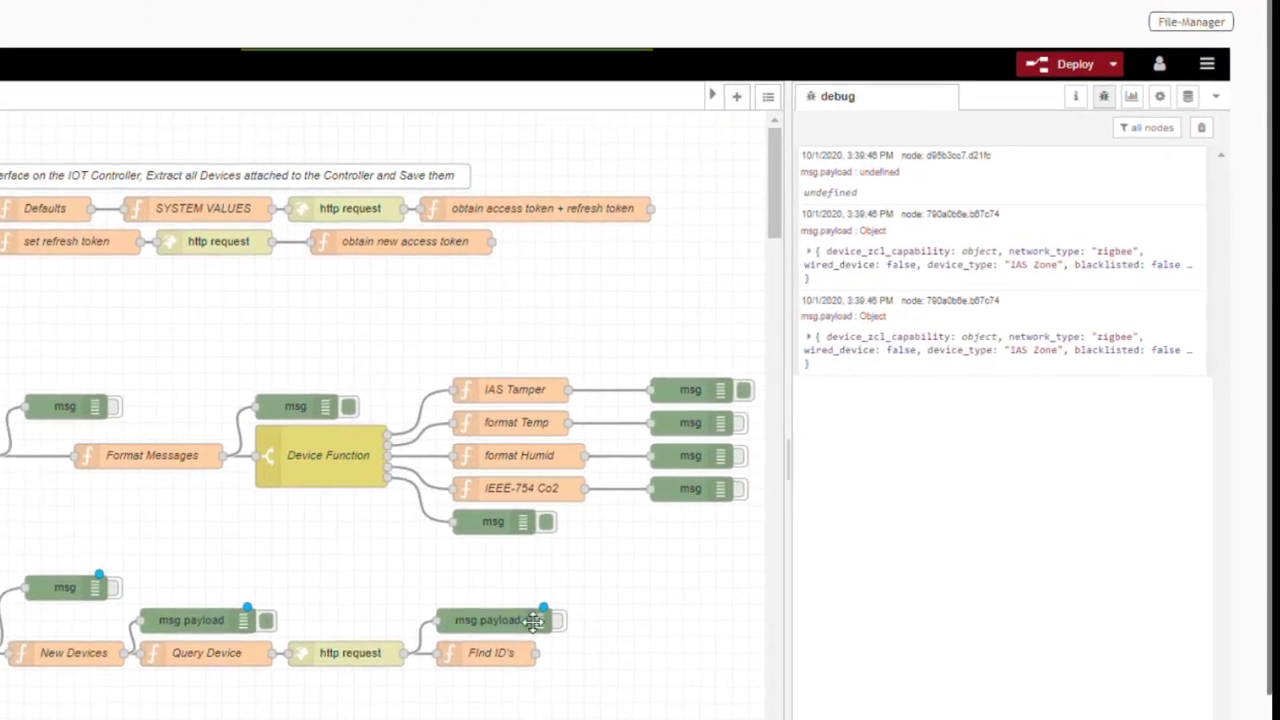
{"action": "left_click", "coordinate": [689, 589]}
{"action": "left_click", "coordinate": [444, 589]}
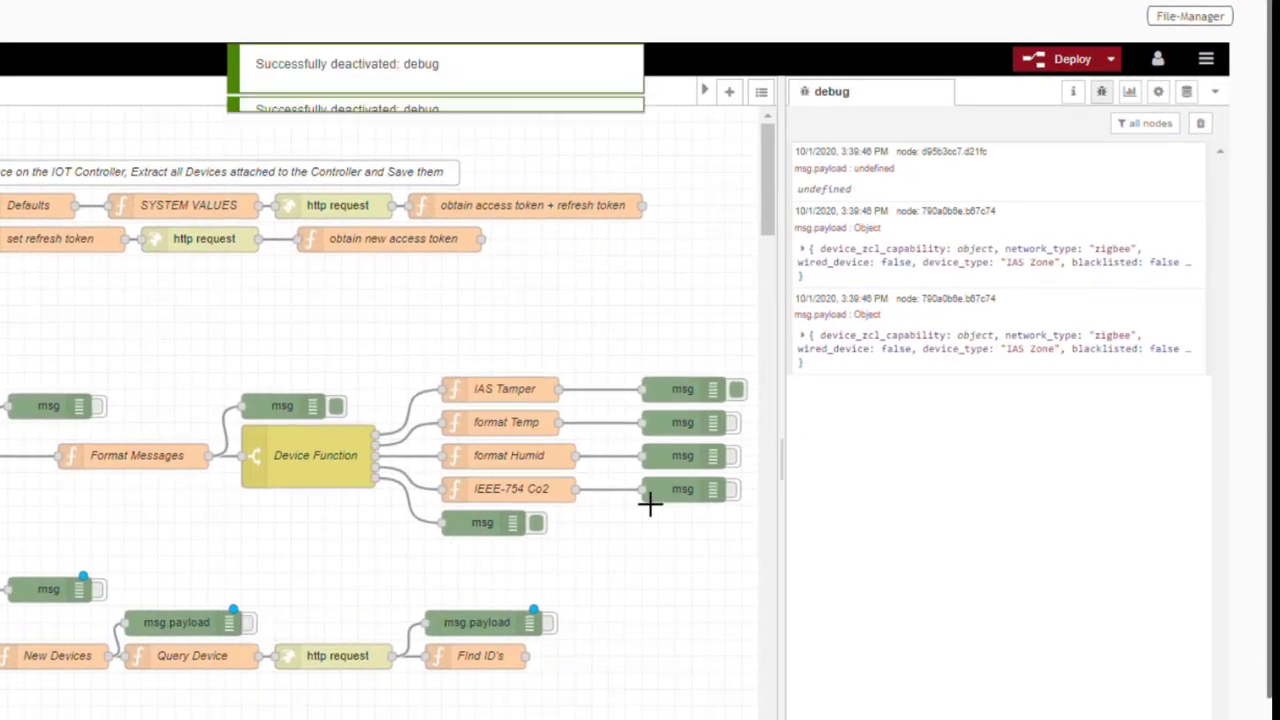
{"action": "left_click", "coordinate": [814, 339]}
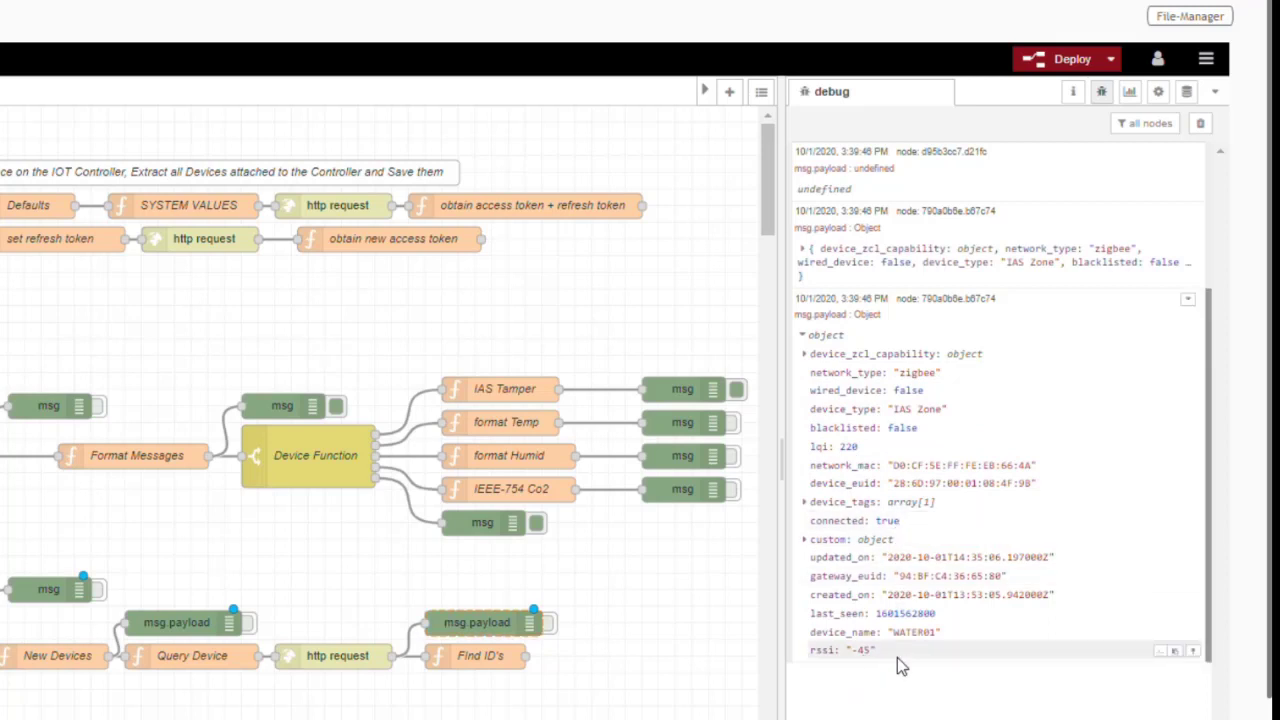
{"action": "left_click_drag", "start_coordinate": [946, 636], "coordinate": [895, 636]}
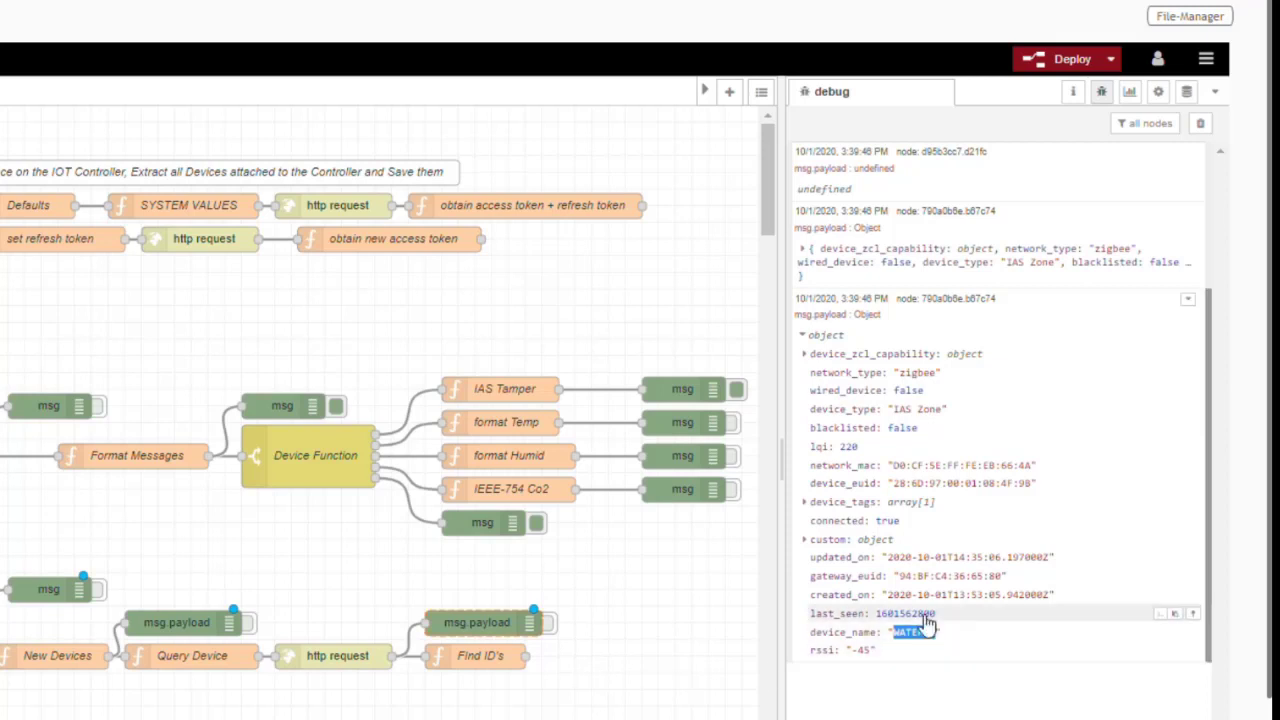
- Refresh the flow context data and expand rIOTdevices to examine the first device's name and manufacturer
{"action": "left_click", "coordinate": [1186, 91]}
{"action": "left_click", "coordinate": [1195, 207]}
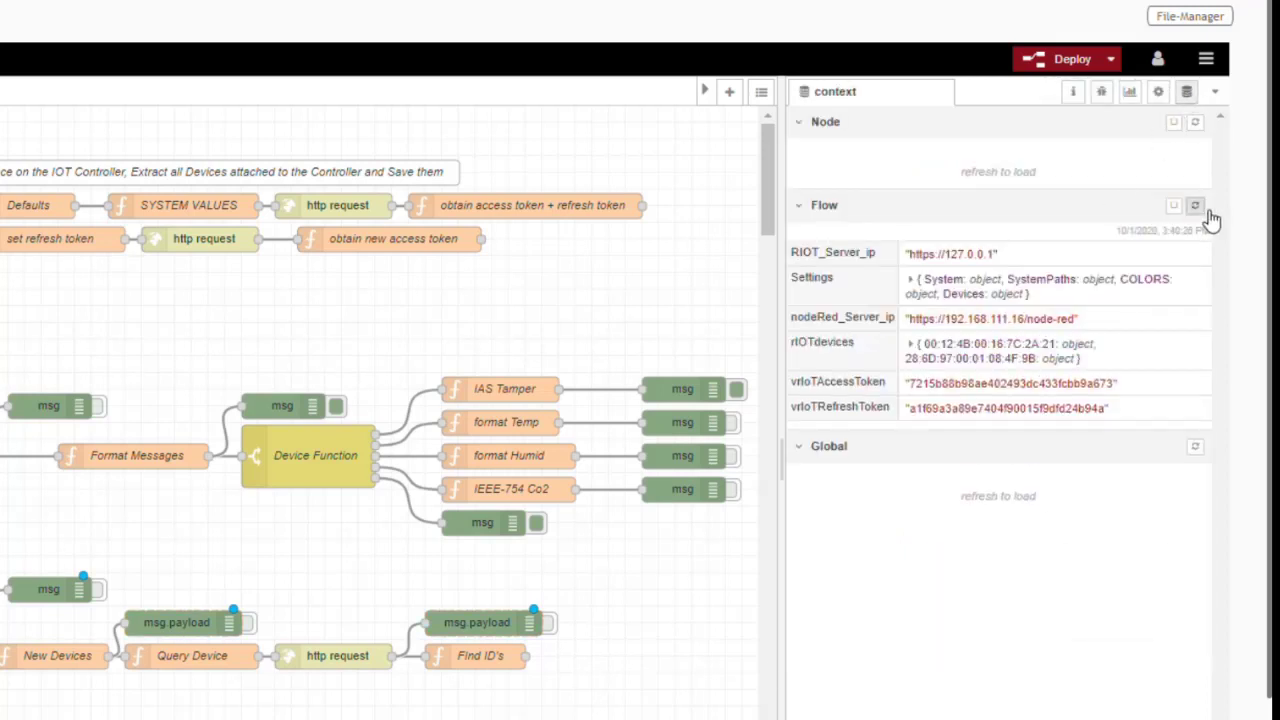
{"action": "left_click", "coordinate": [921, 344]}
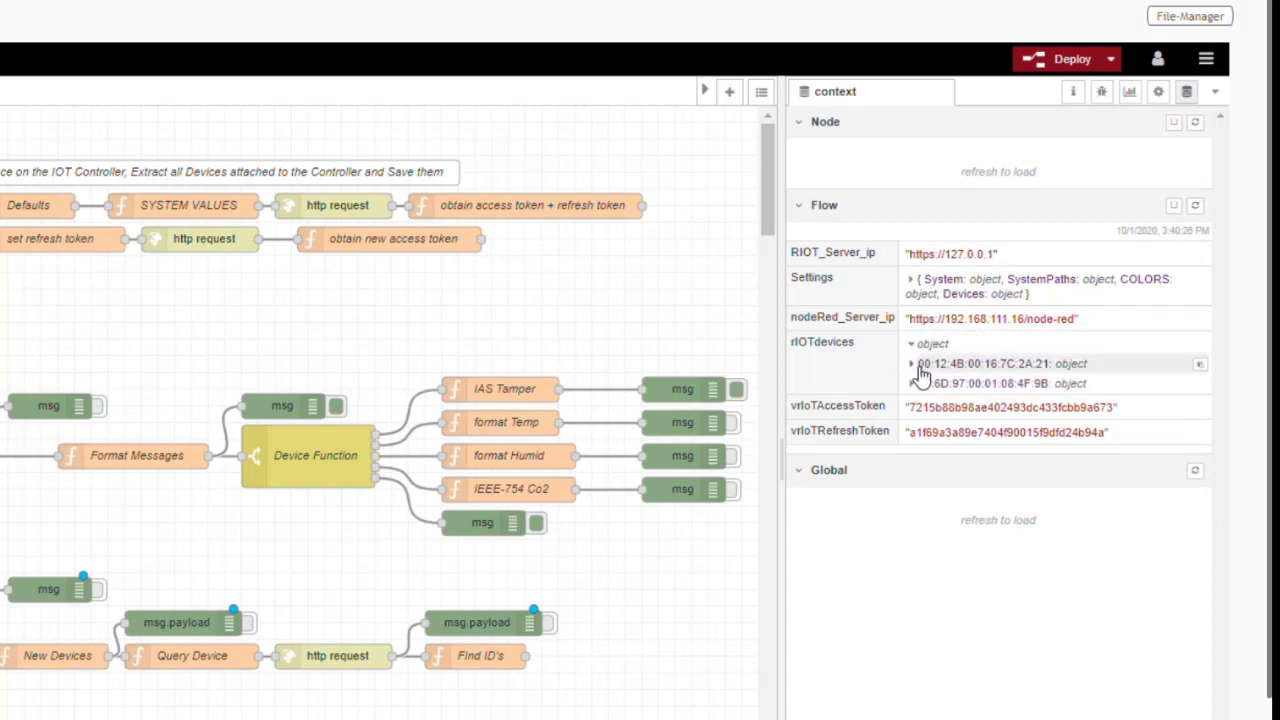
{"action": "left_click", "coordinate": [916, 365]}
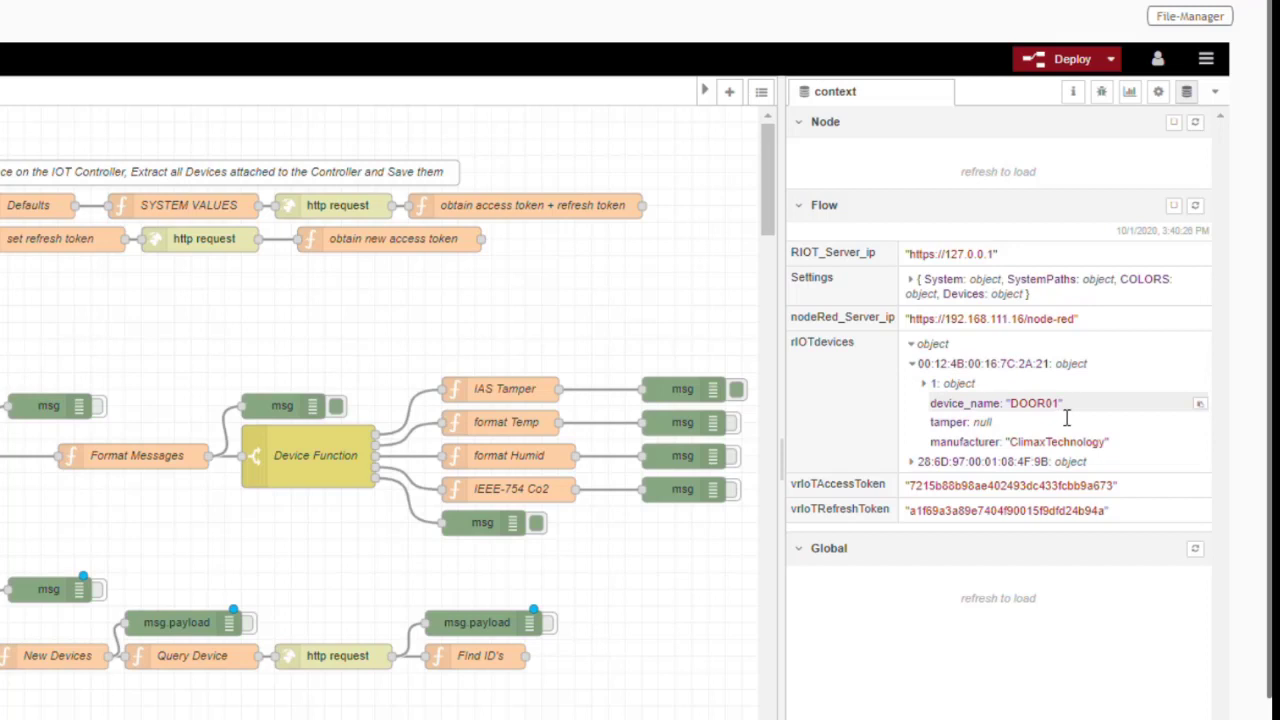
{"action": "left_click_drag", "start_coordinate": [1115, 452], "coordinate": [1021, 455]}
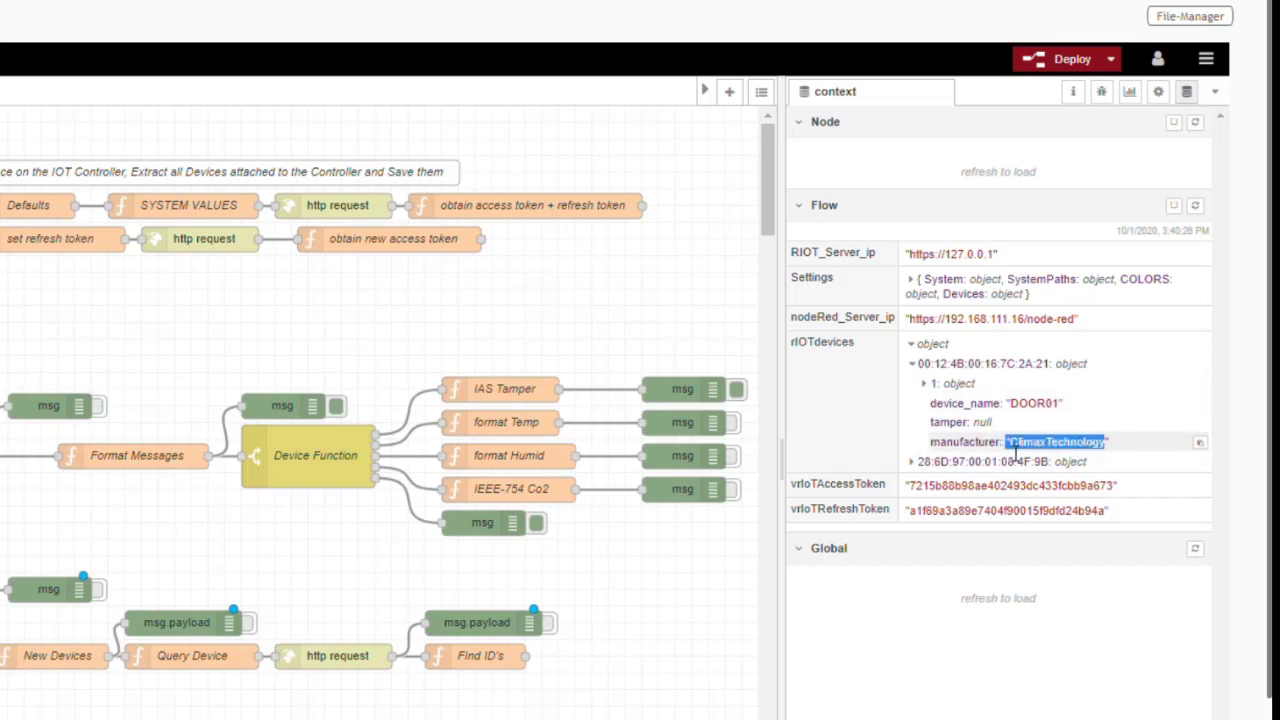
- Examine the first stored device's clusters, drilling into the 0x0500 cluster's attributes to the name of attribute 0x0002
{"action": "left_click", "coordinate": [935, 386]}
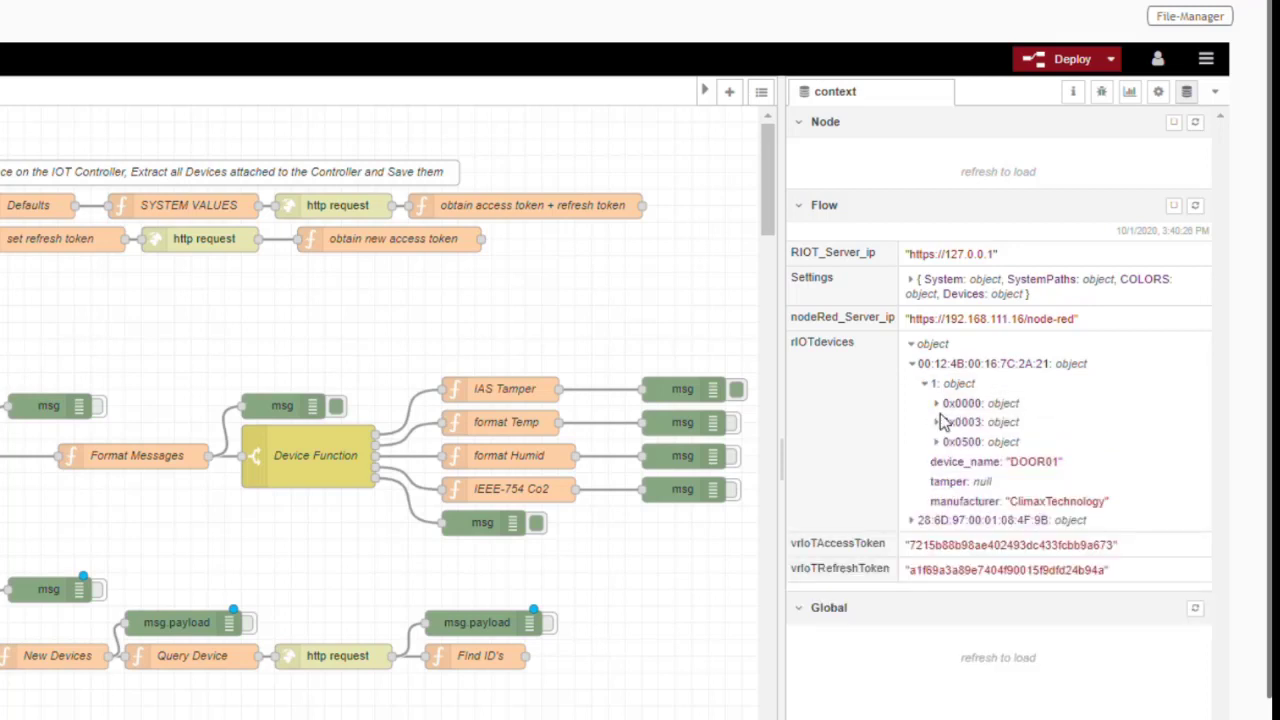
{"action": "left_click", "coordinate": [937, 442]}
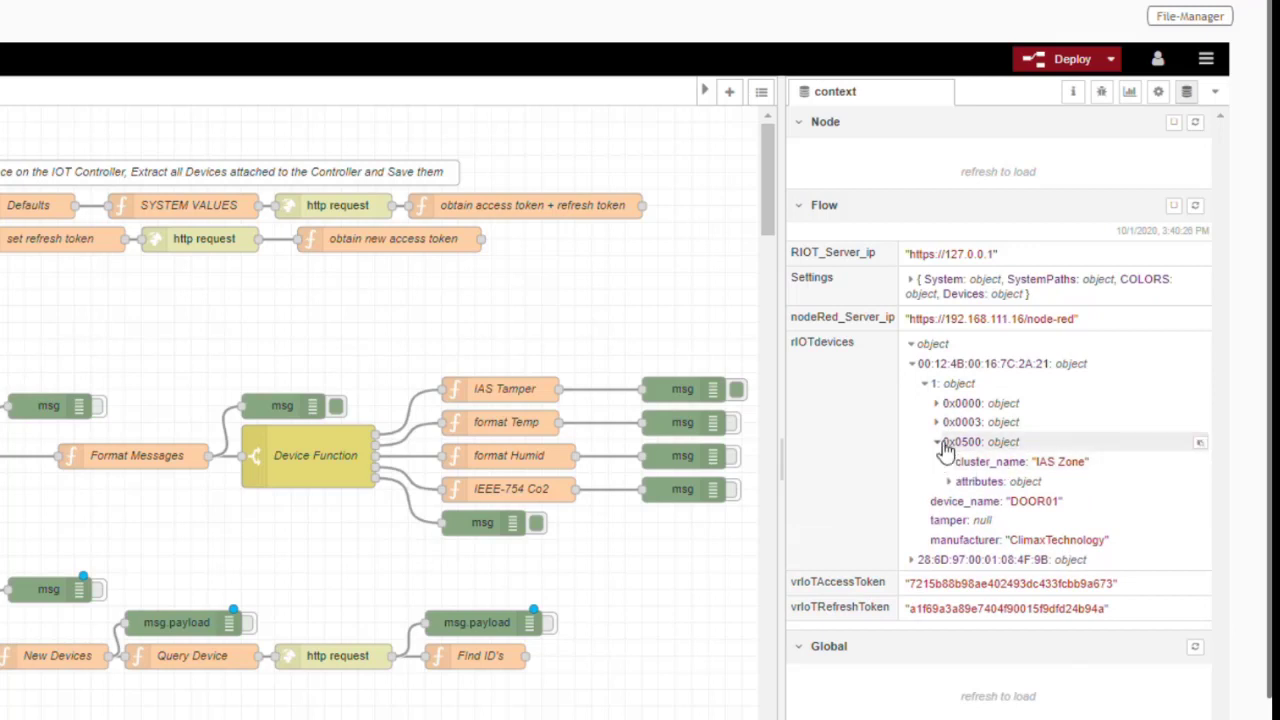
{"action": "left_click", "coordinate": [955, 422]}
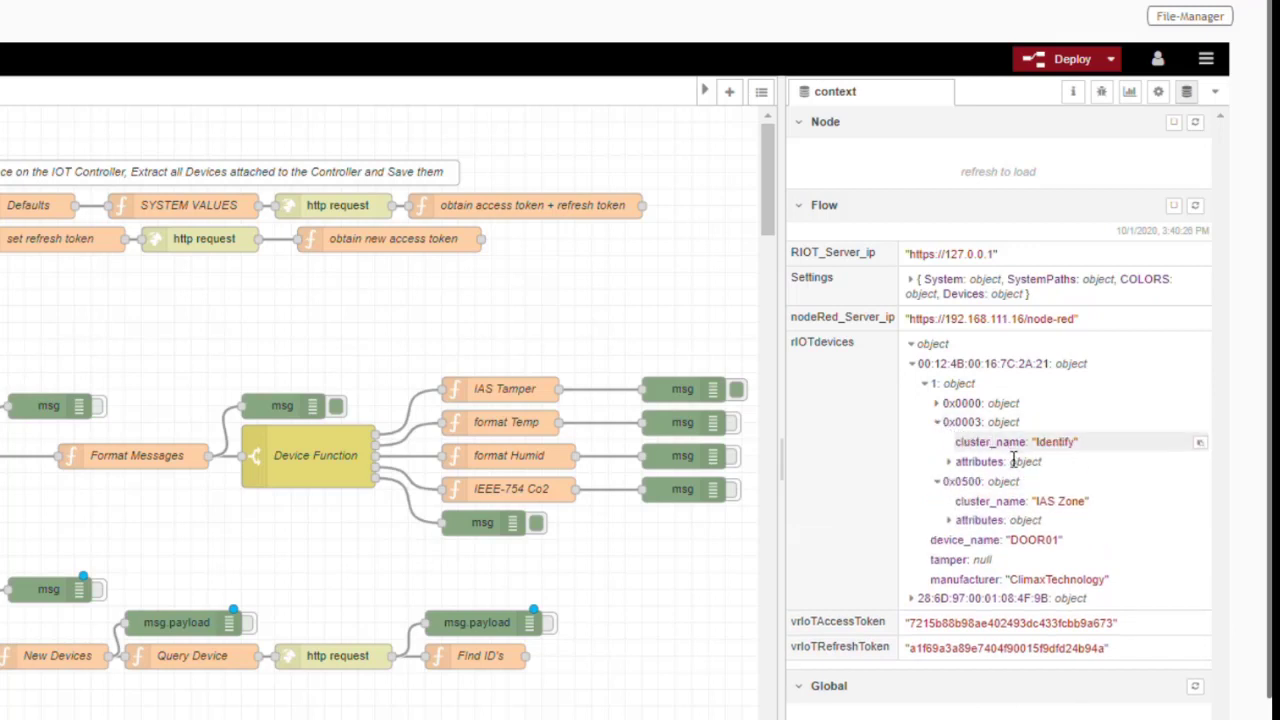
{"action": "left_click", "coordinate": [955, 423]}
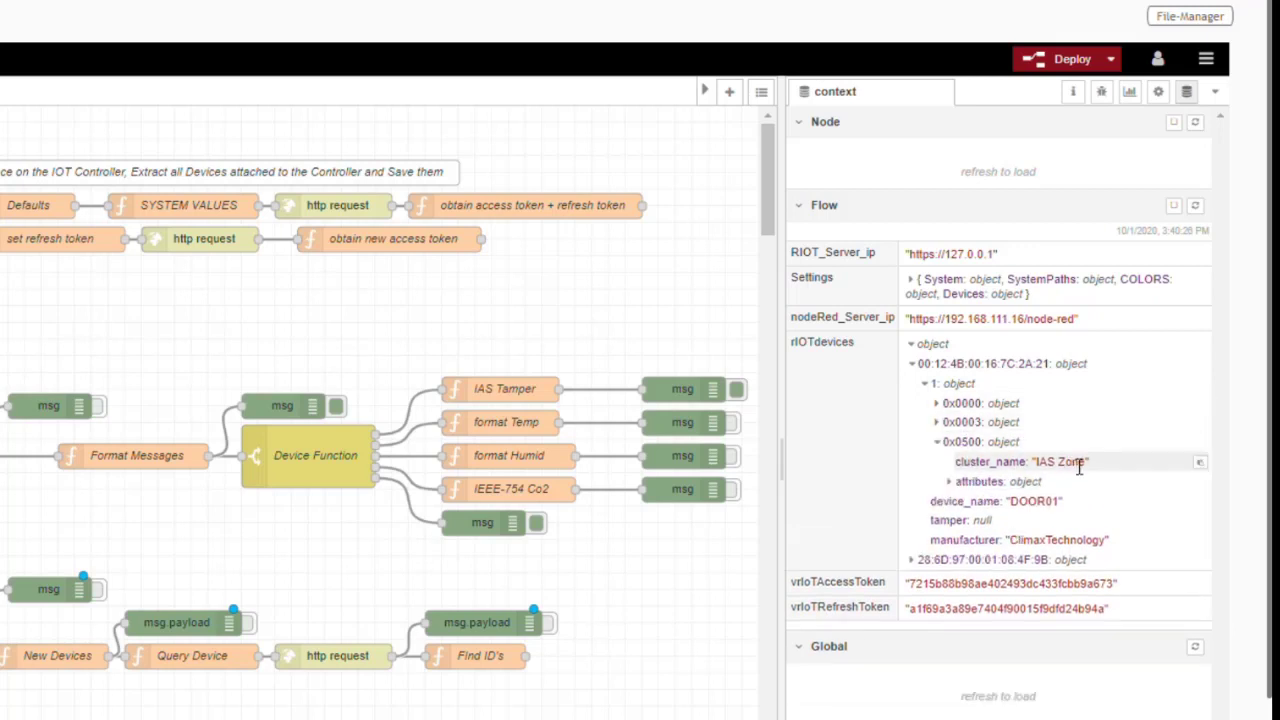
{"action": "left_click", "coordinate": [949, 481]}
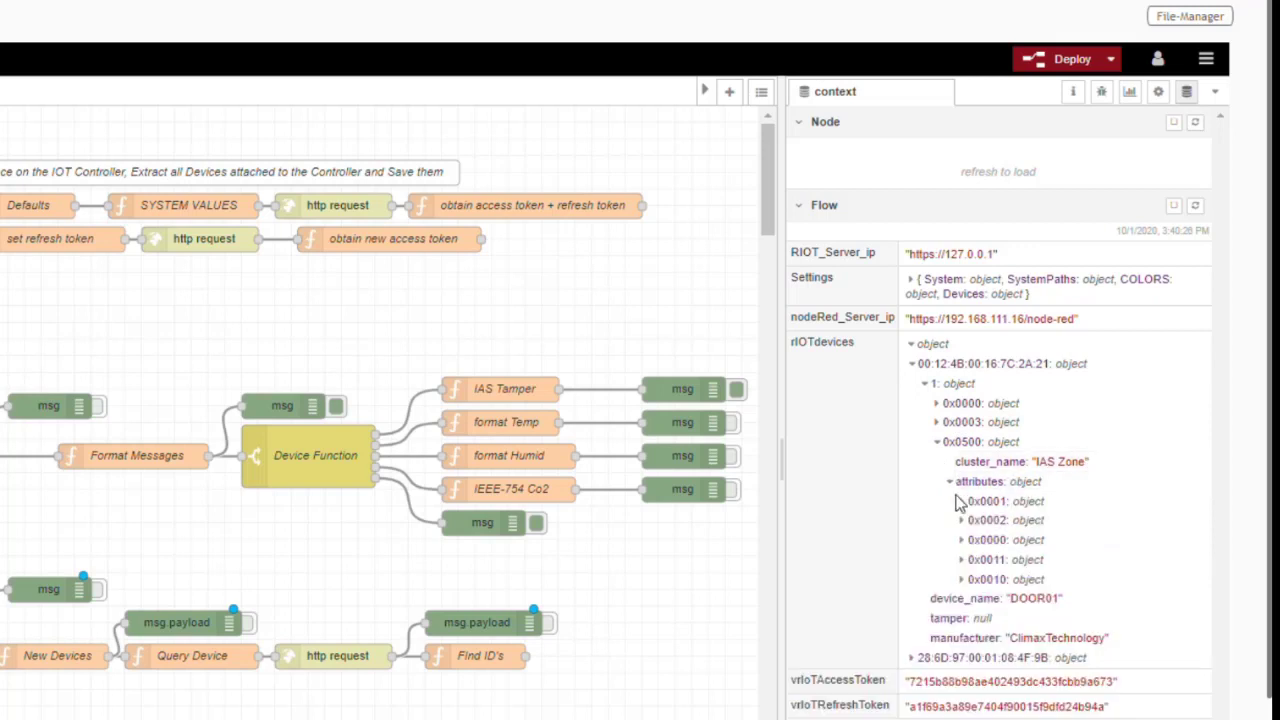
{"action": "left_click", "coordinate": [966, 521]}
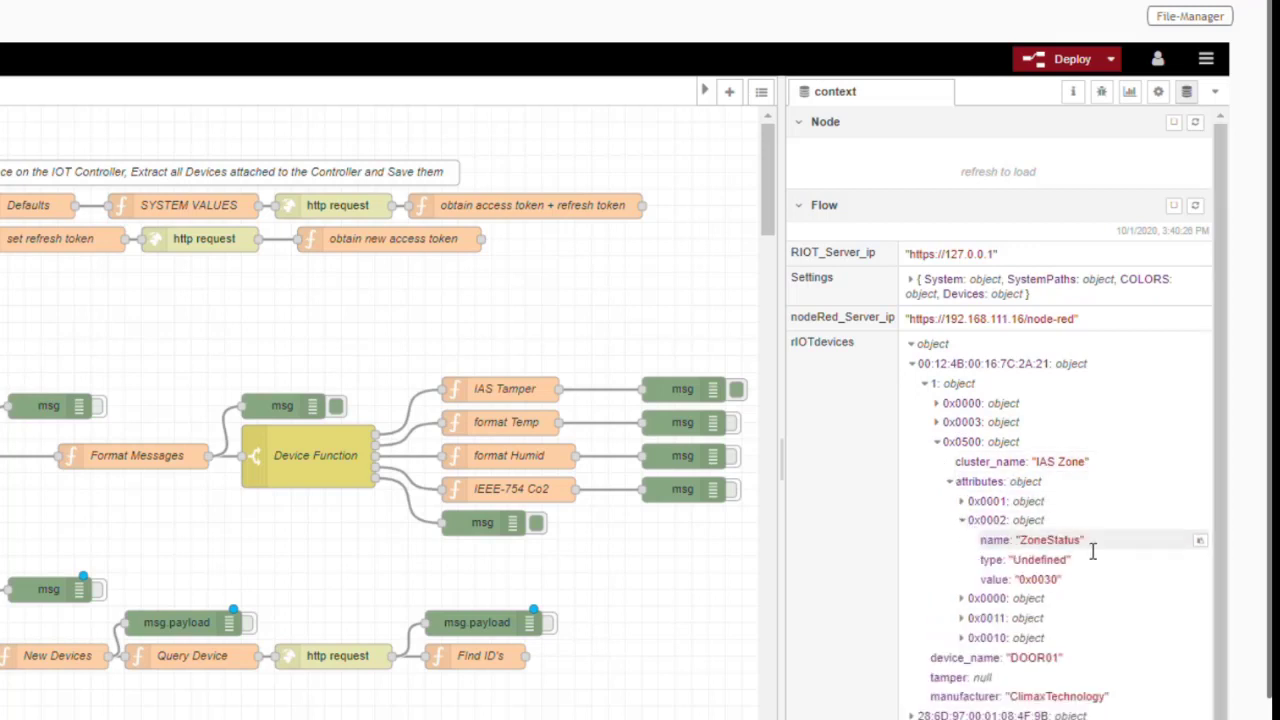
{"action": "left_click_drag", "start_coordinate": [1093, 552], "coordinate": [1038, 552]}
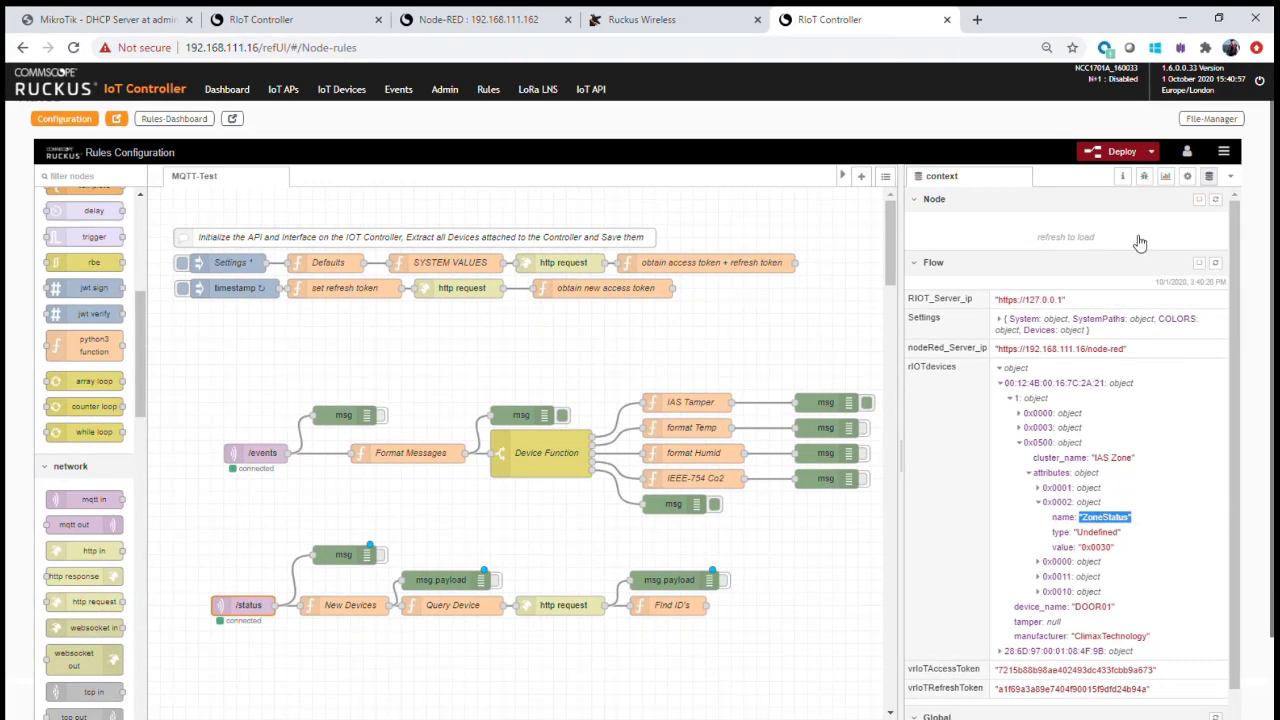
- Return to the debug messages and clear the log of the device query results
{"action": "left_click", "coordinate": [1144, 176]}
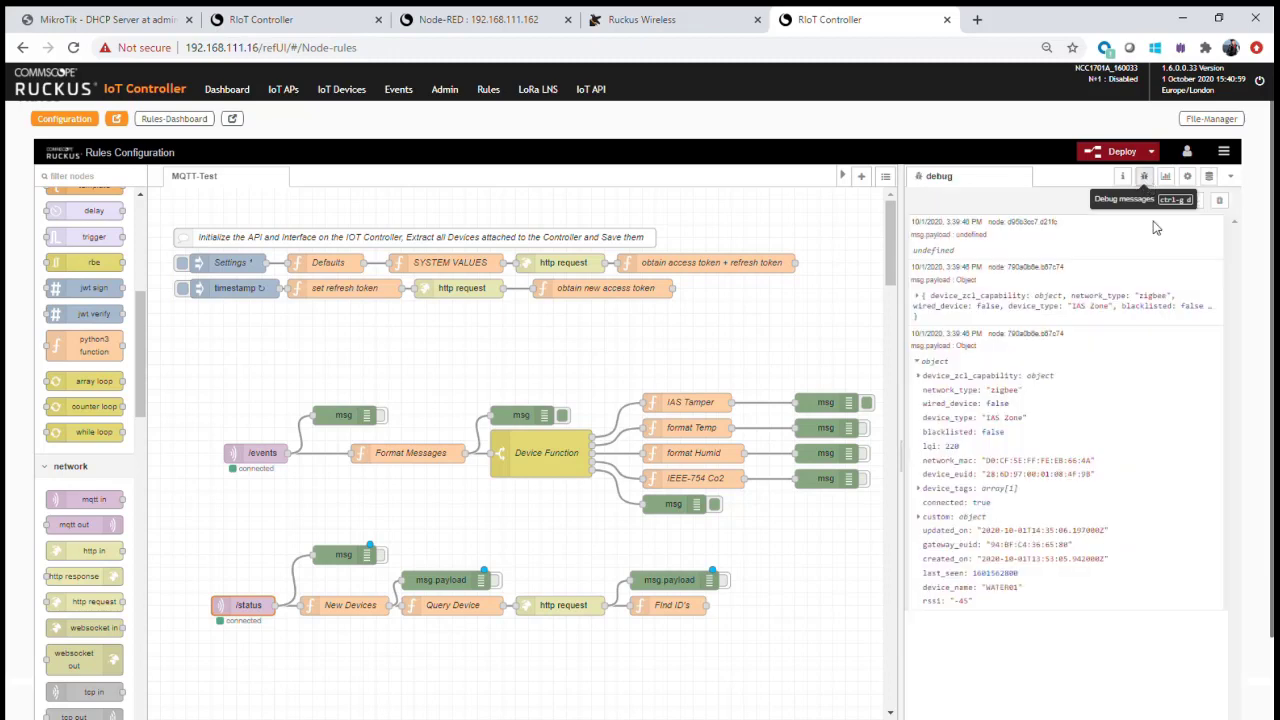
{"action": "left_click", "coordinate": [1219, 200]}
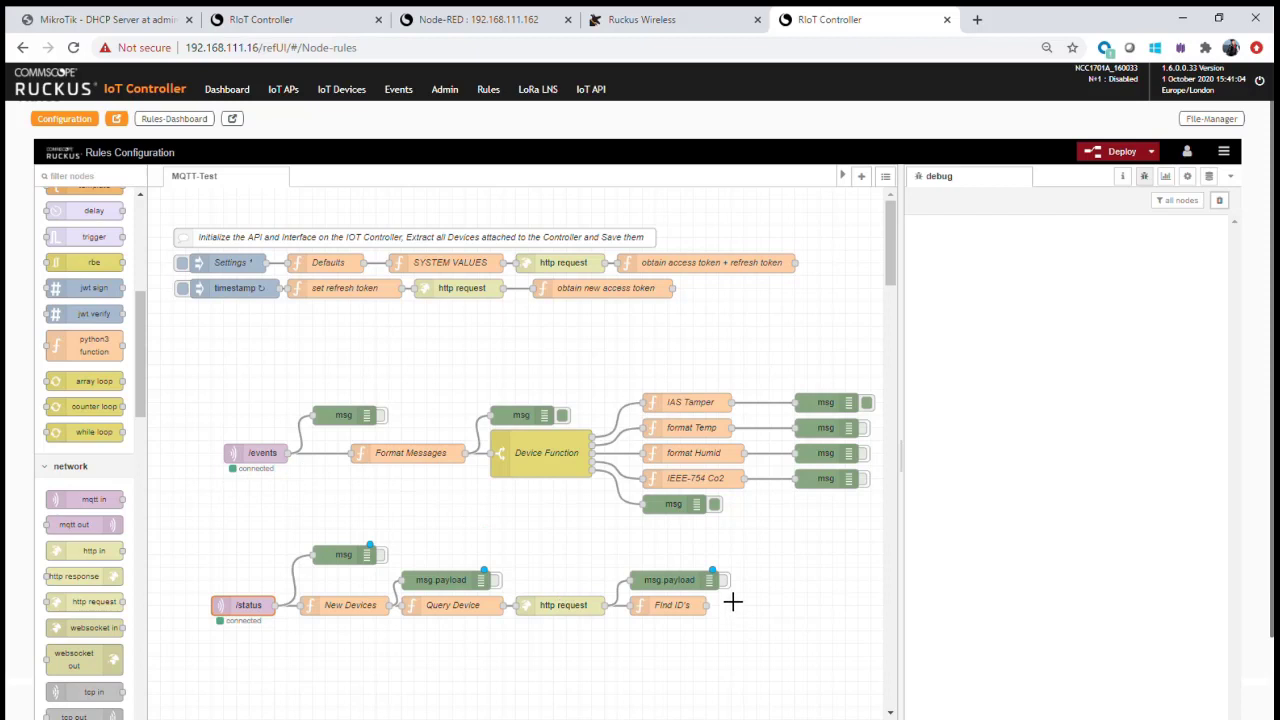
- Enable the /events msg debug node, and disable the debug nodes after Format Messages and IAS Tamper once messages arrive
{"action": "left_click", "coordinate": [384, 415]}
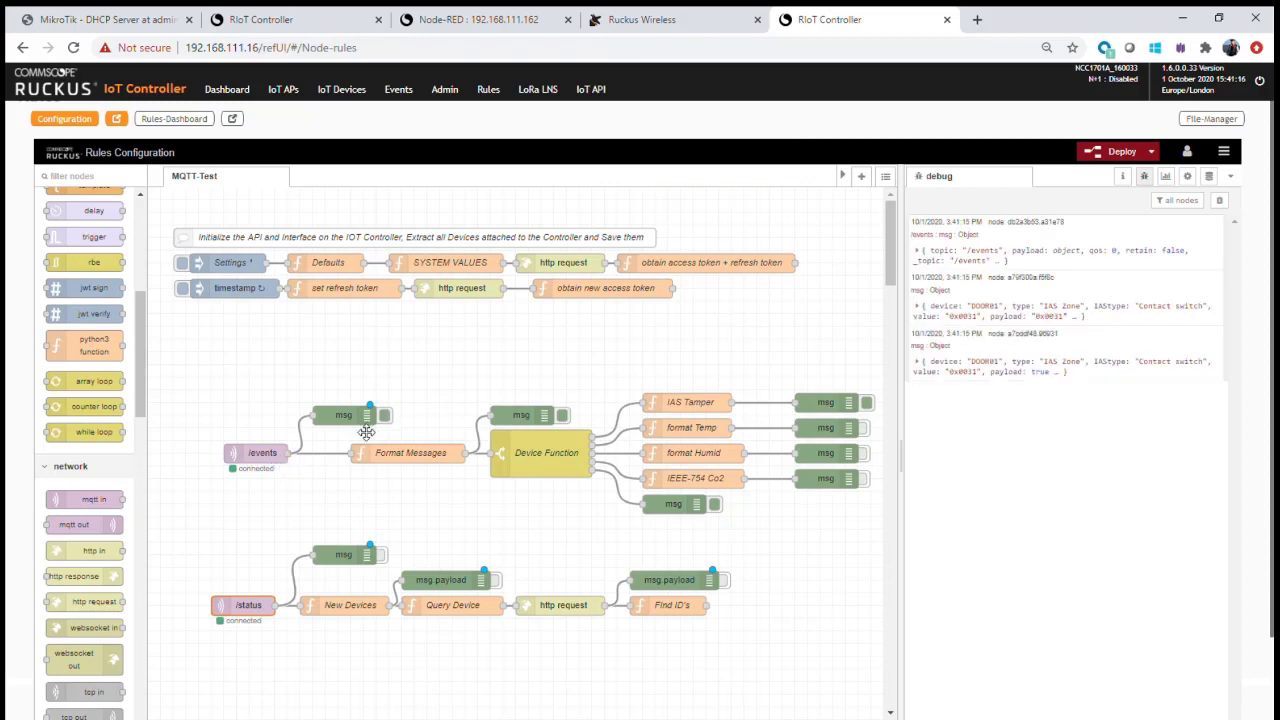
{"action": "left_click", "coordinate": [564, 416]}
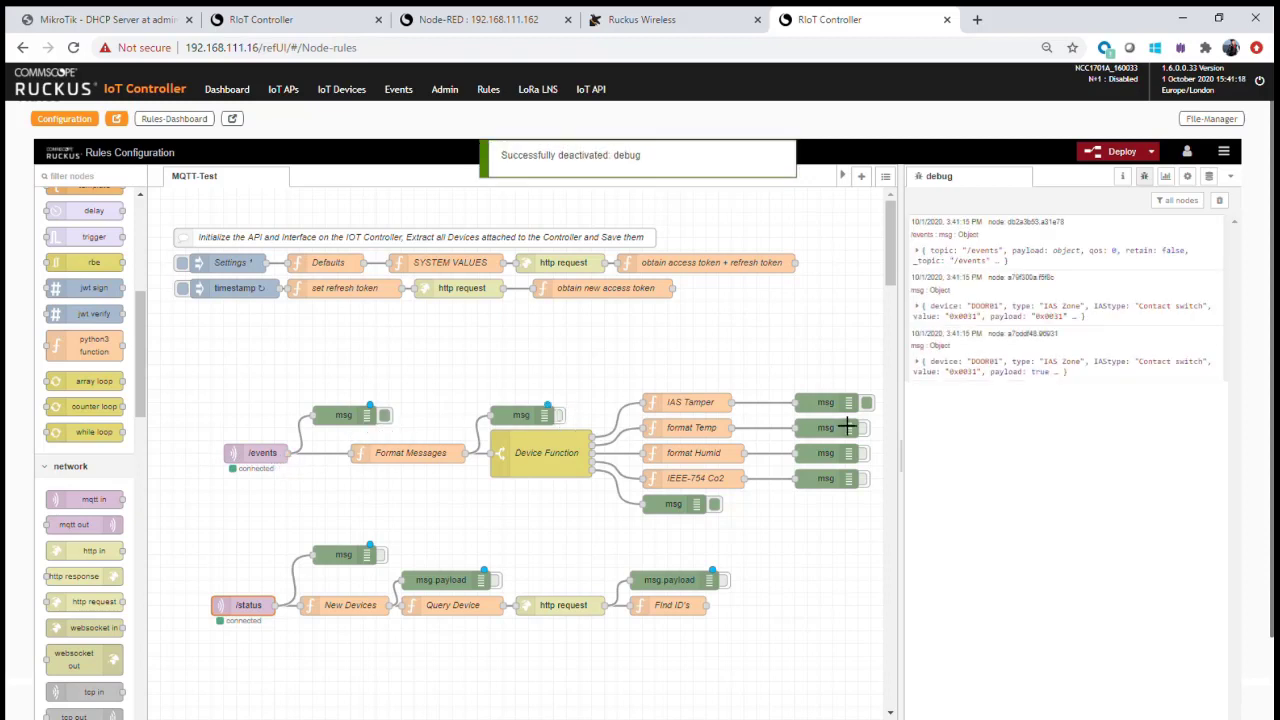
{"action": "left_click", "coordinate": [867, 404]}
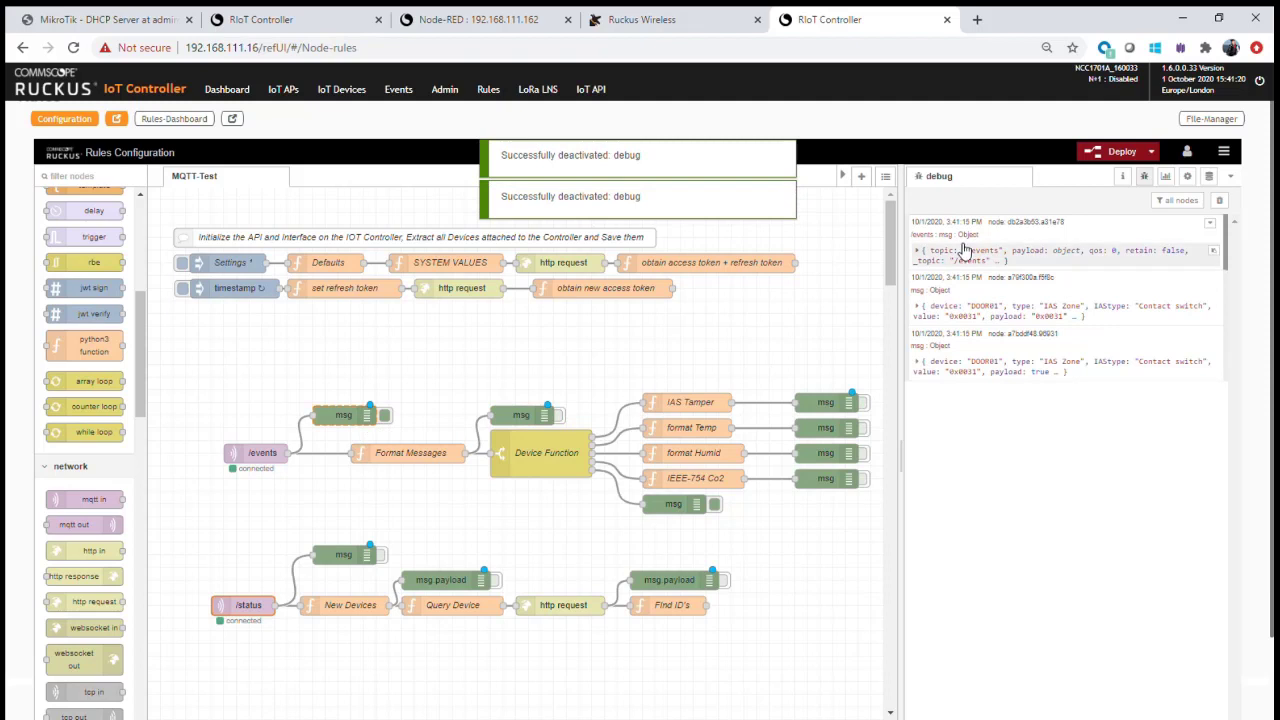
- Expand the /events message payload and its attributes to examine the gateway and device EUIDs, cluster ID and attribute ID
{"action": "left_click", "coordinate": [919, 250]}
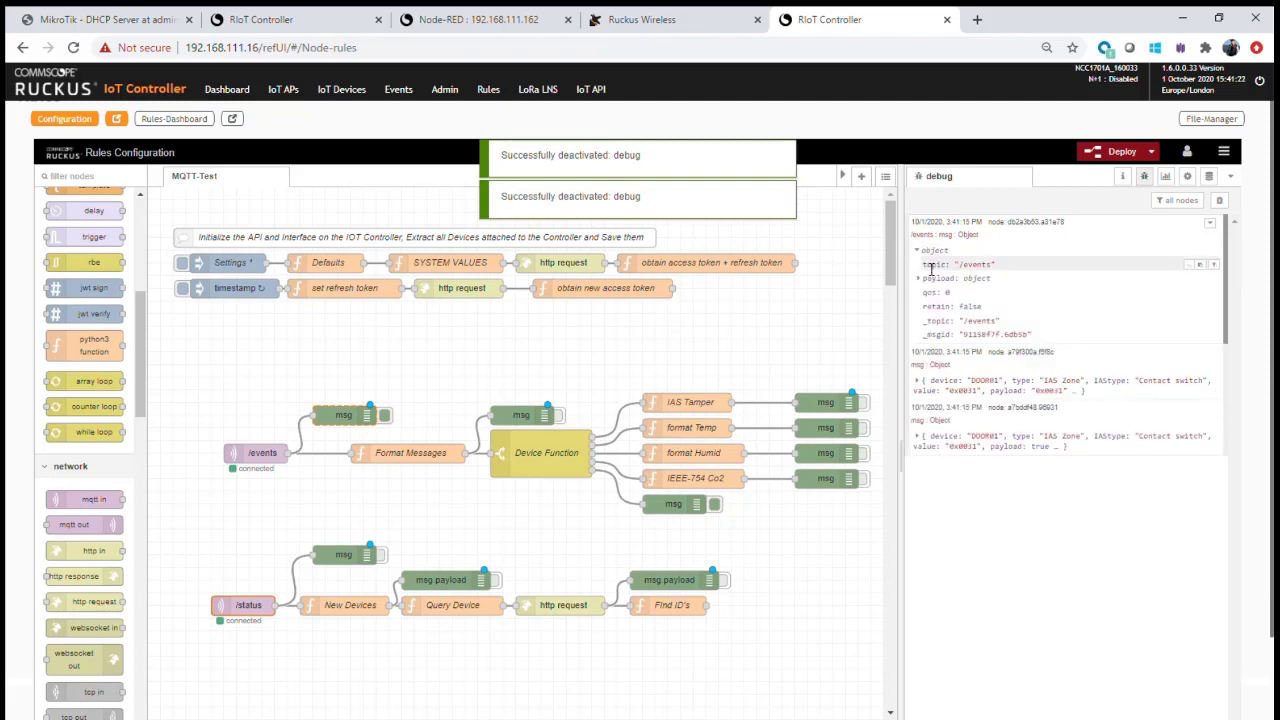
{"action": "left_click", "coordinate": [922, 279]}
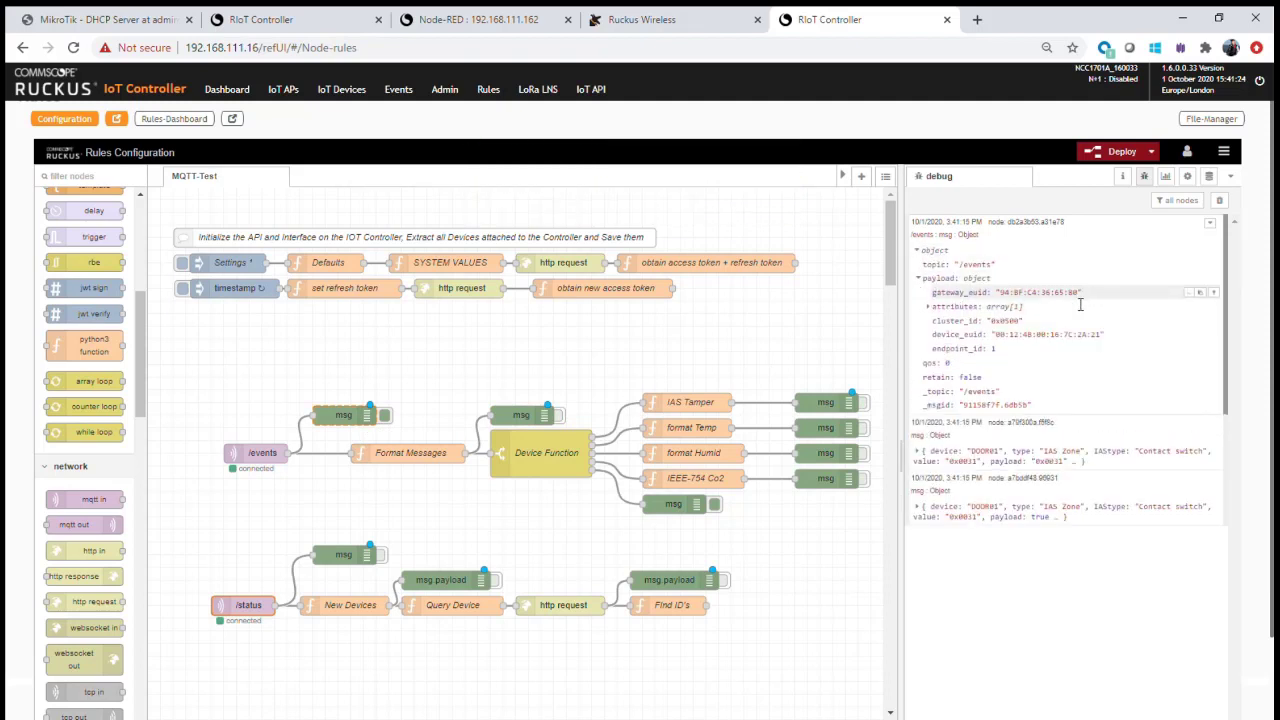
{"action": "left_click_drag", "start_coordinate": [1085, 299], "coordinate": [1005, 297]}
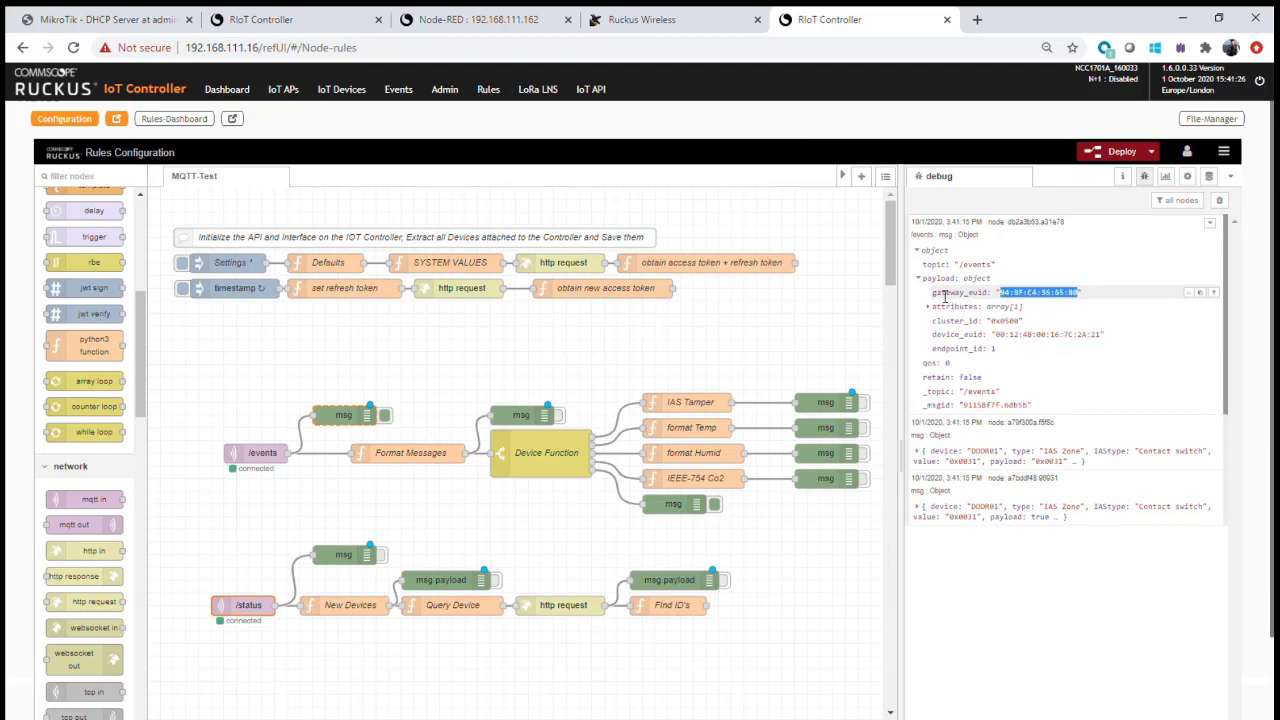
{"action": "left_click_drag", "start_coordinate": [1108, 342], "coordinate": [1007, 343]}
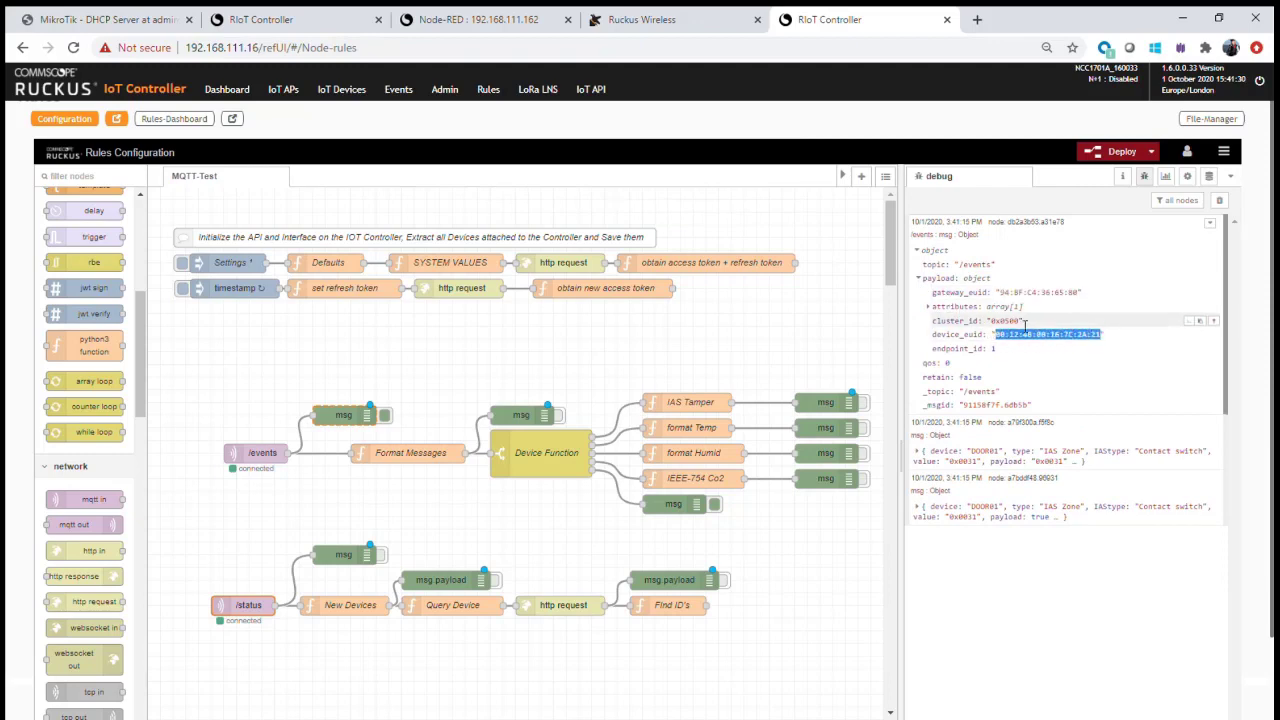
{"action": "left_click", "coordinate": [1025, 323]}
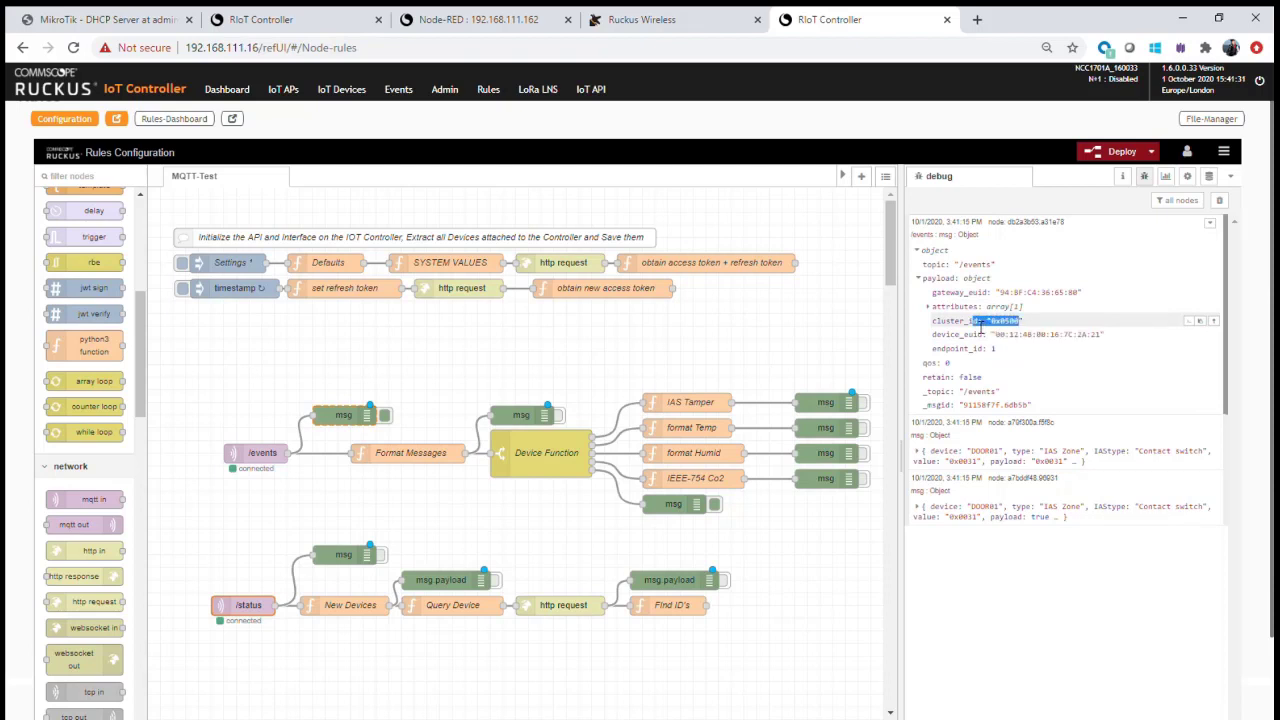
{"action": "left_click", "coordinate": [931, 309]}
{"action": "left_click", "coordinate": [939, 321]}
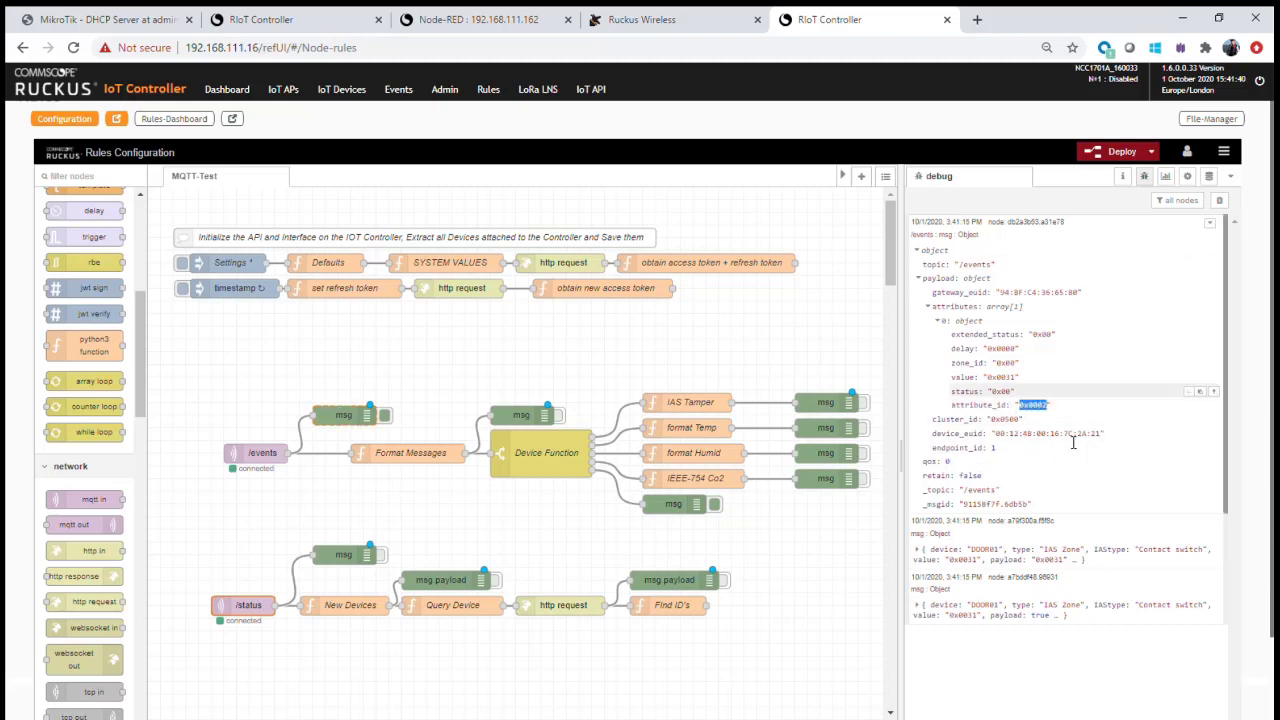
- Compare the event's attribute ID with attribute 0x0002 in the stored flow context data, and return to the debug messages
{"action": "left_click", "coordinate": [1210, 178]}
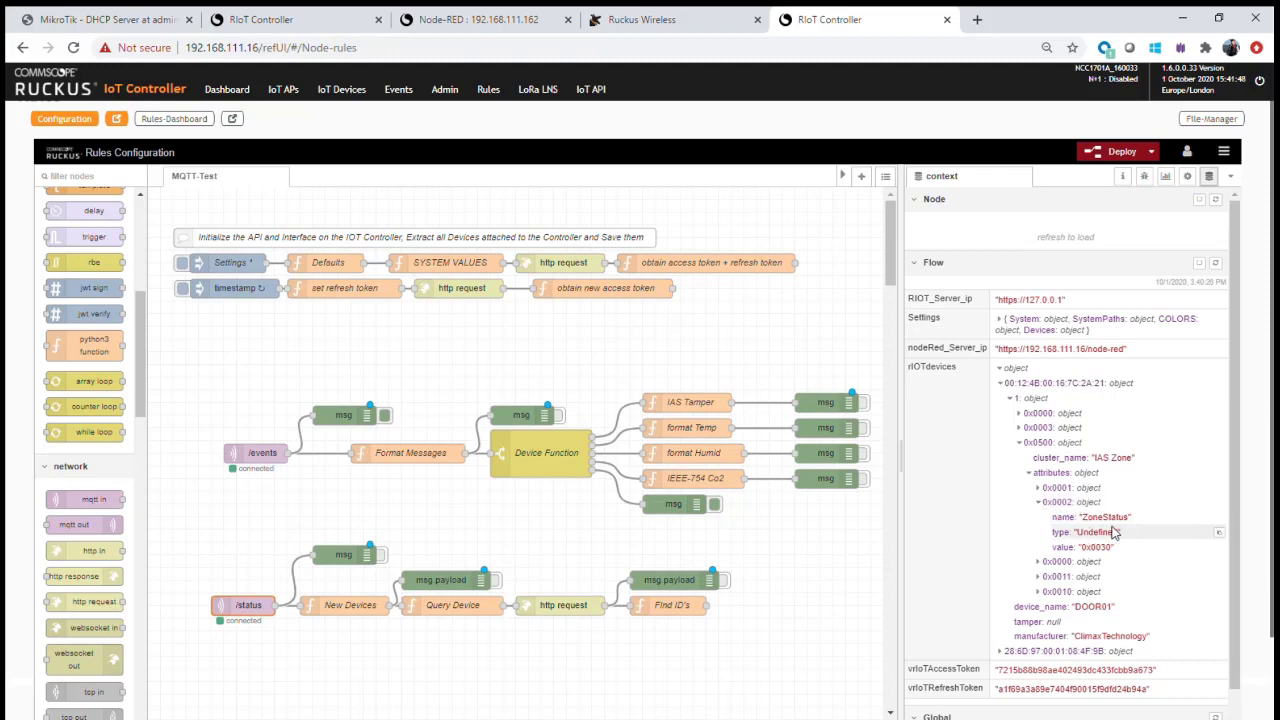
{"action": "left_click", "coordinate": [1145, 176]}
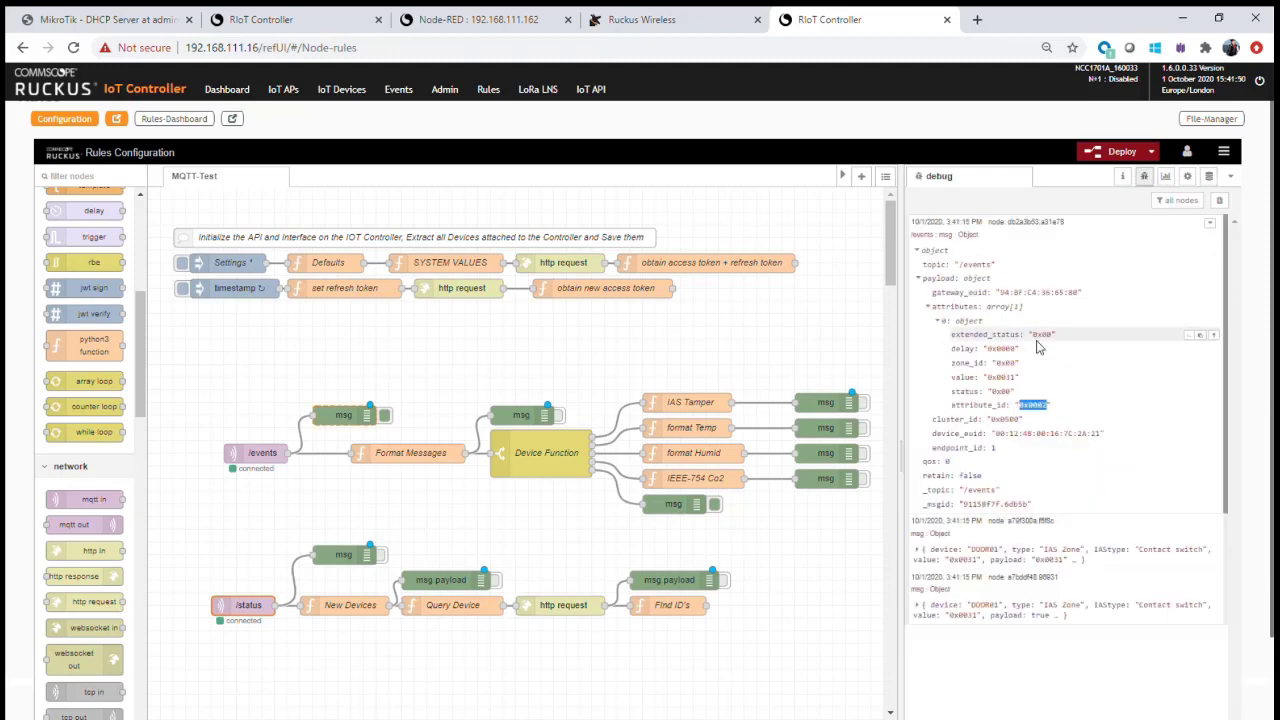
{"action": "double_click", "coordinate": [1033, 405]}
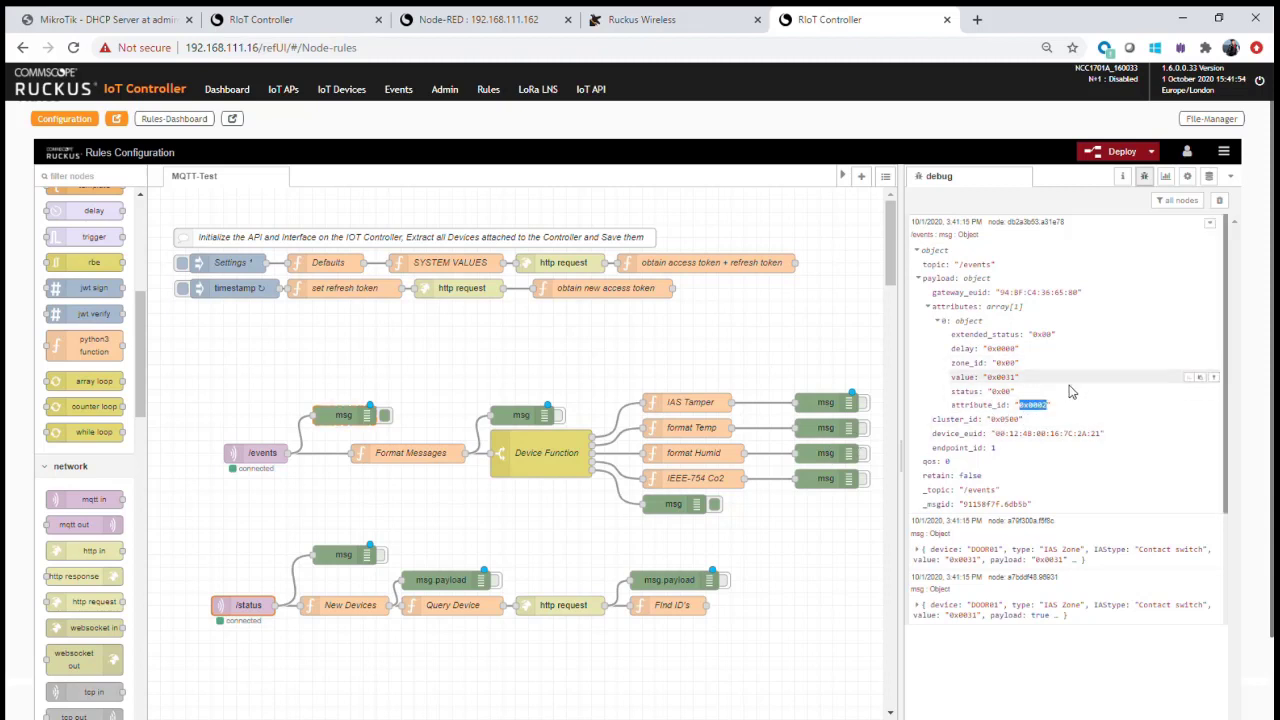
- Clear the debug log, capture a new event with the Format Messages debug node enabled, and disable it and the /events debug node
{"action": "left_click", "coordinate": [913, 252]}
{"action": "key", "text": "ctrl+alt+l"}
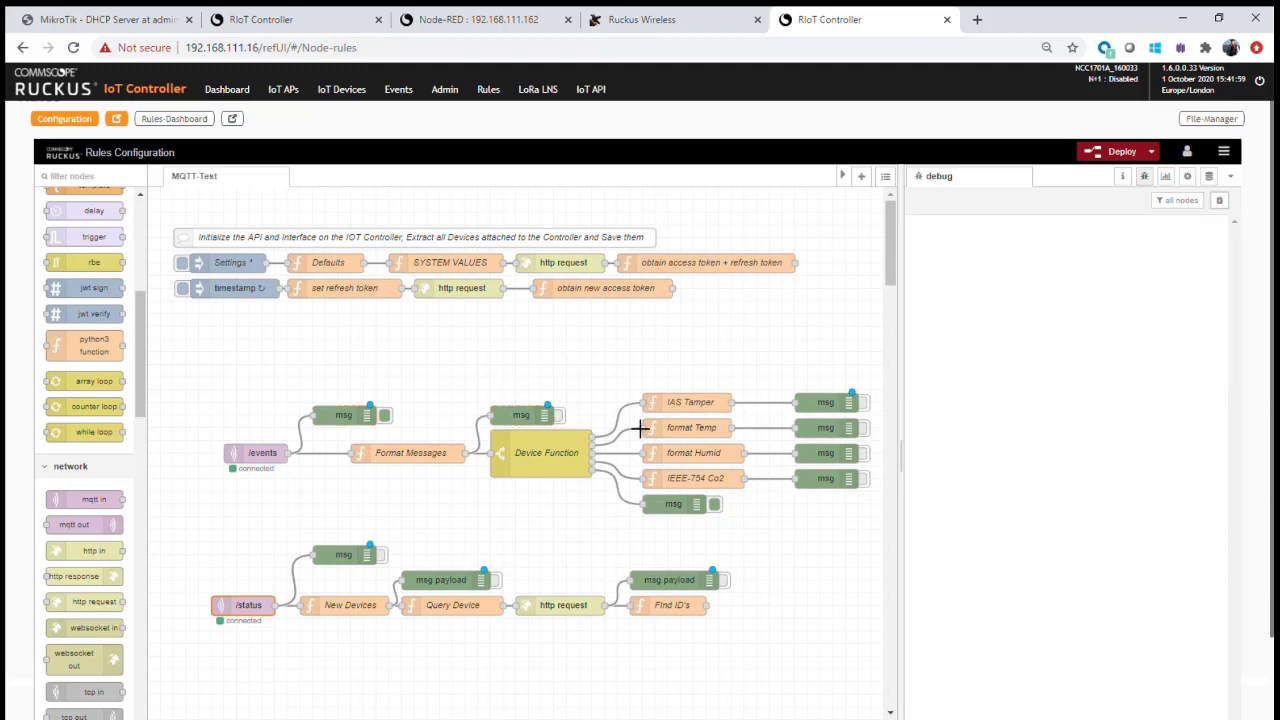
{"action": "left_click", "coordinate": [561, 416]}
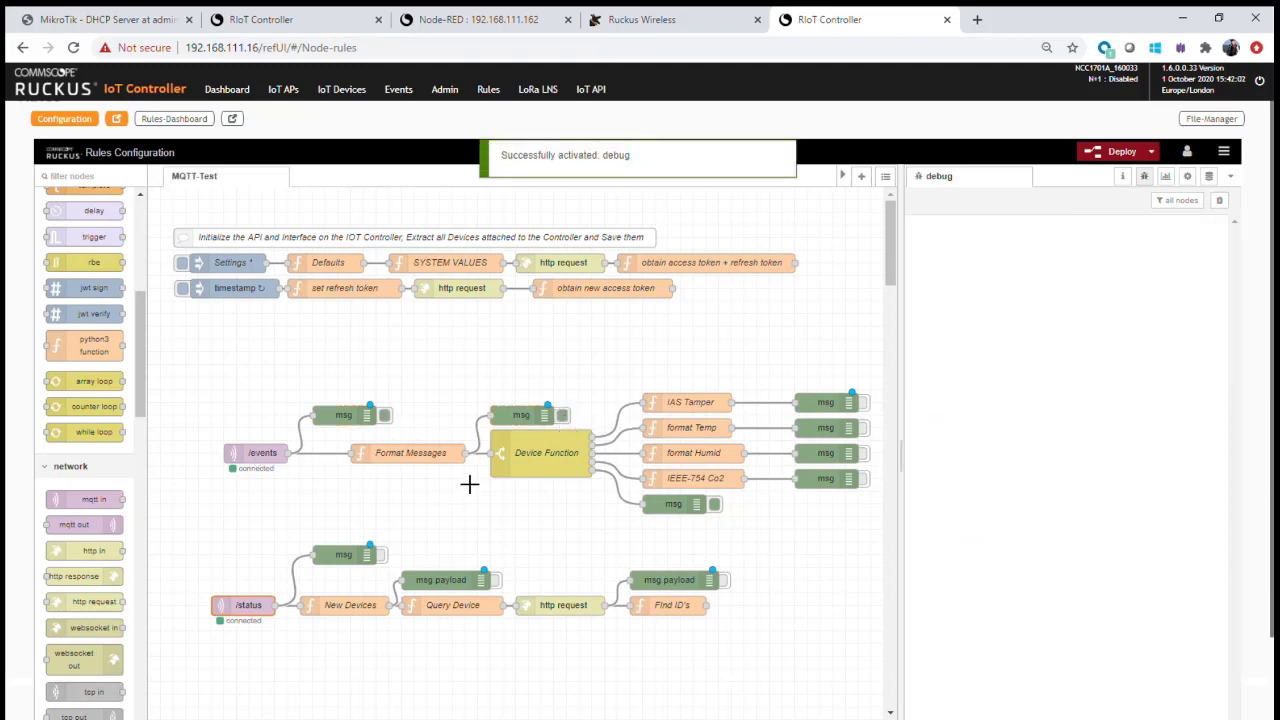
{"action": "left_click", "coordinate": [1220, 204]}
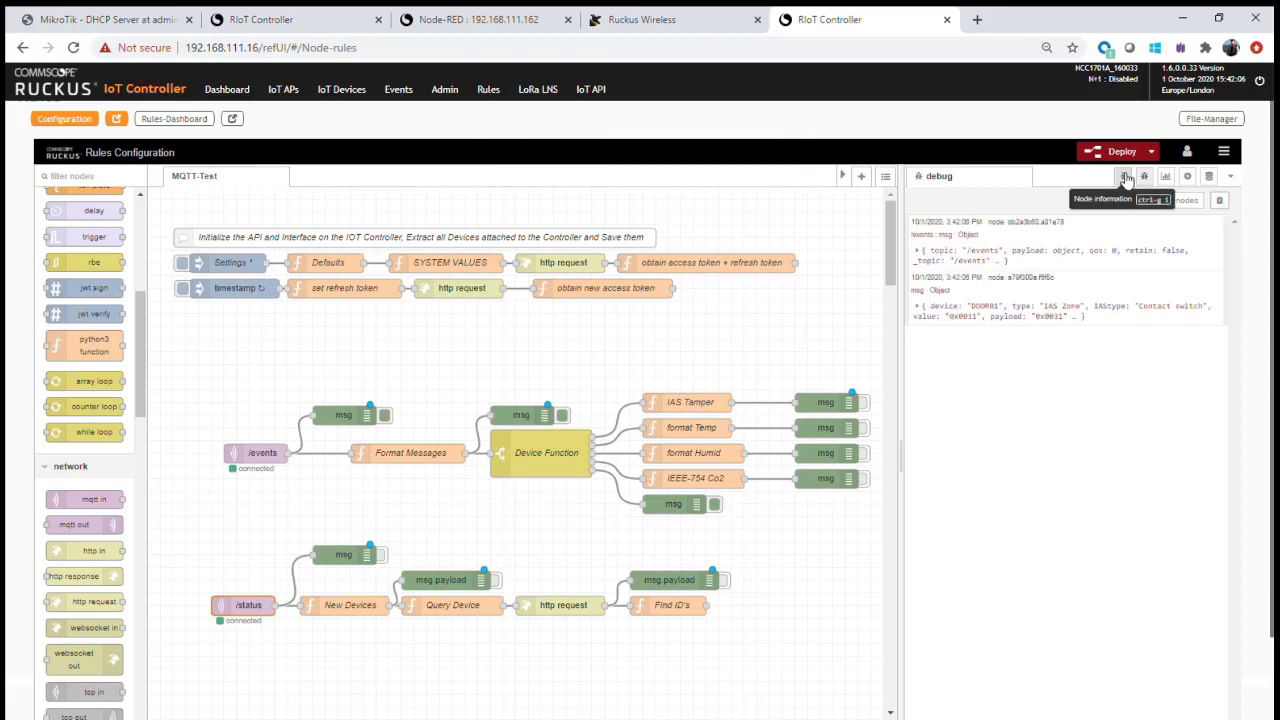
{"action": "left_click", "coordinate": [561, 415]}
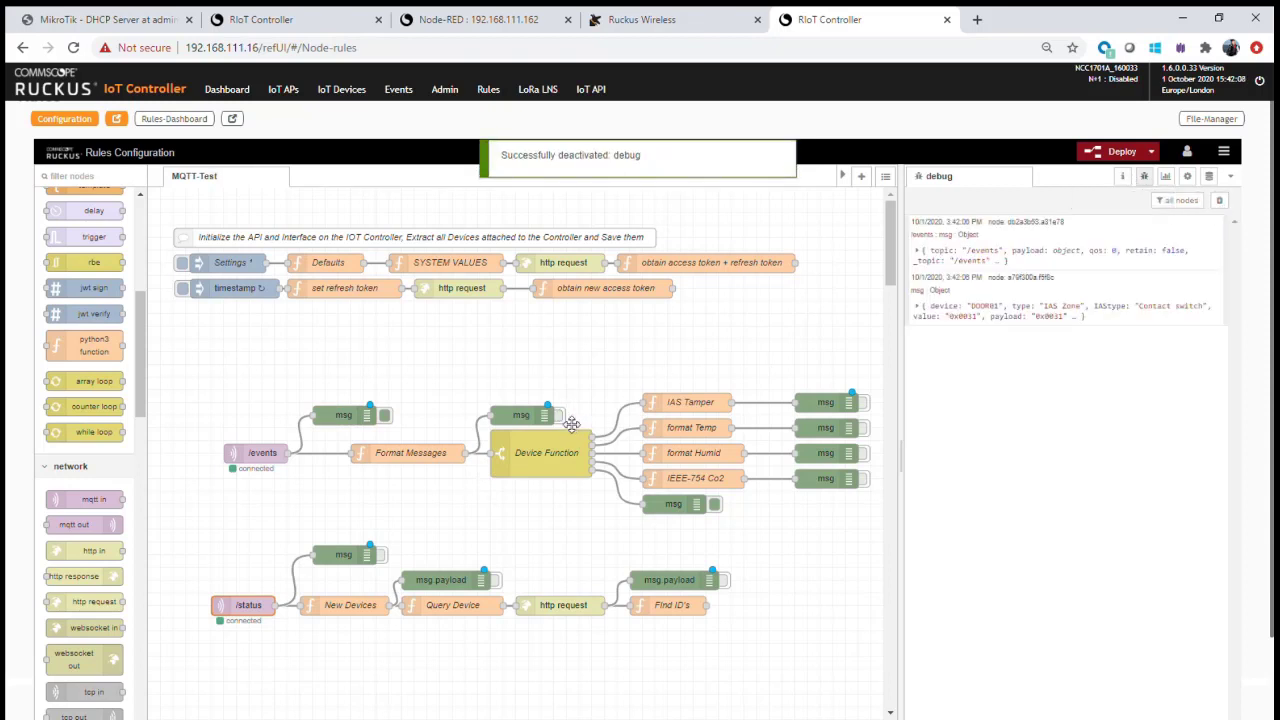
{"action": "left_click", "coordinate": [384, 415]}
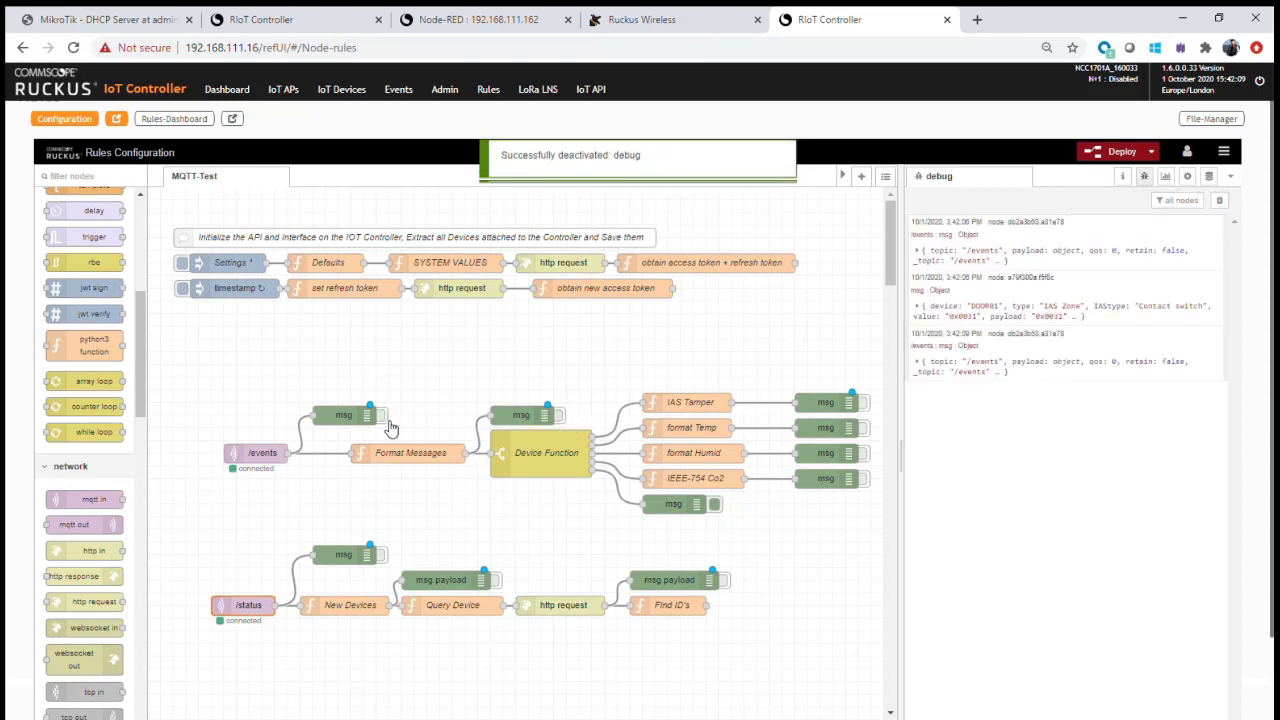
- Expand the formatted DOOR01 message to examine its device name, device EUID, payload and IAS type
{"action": "left_click", "coordinate": [918, 305]}
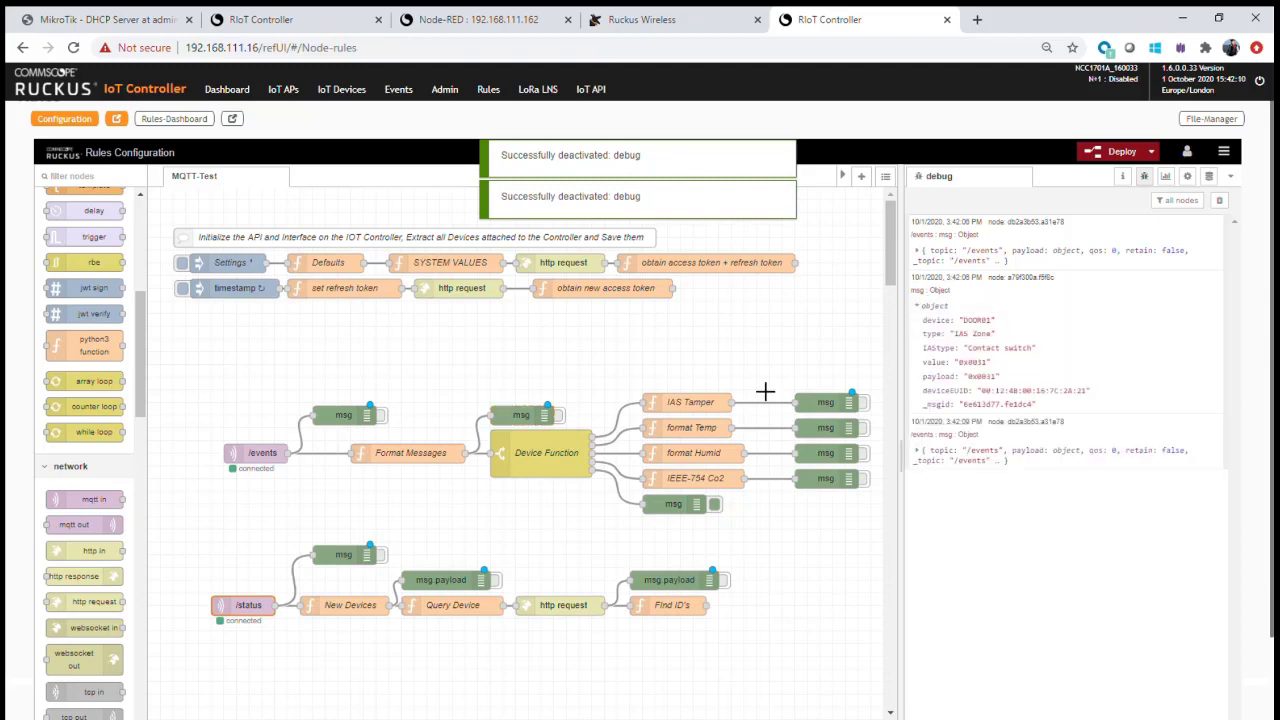
{"action": "double_click", "coordinate": [971, 321]}
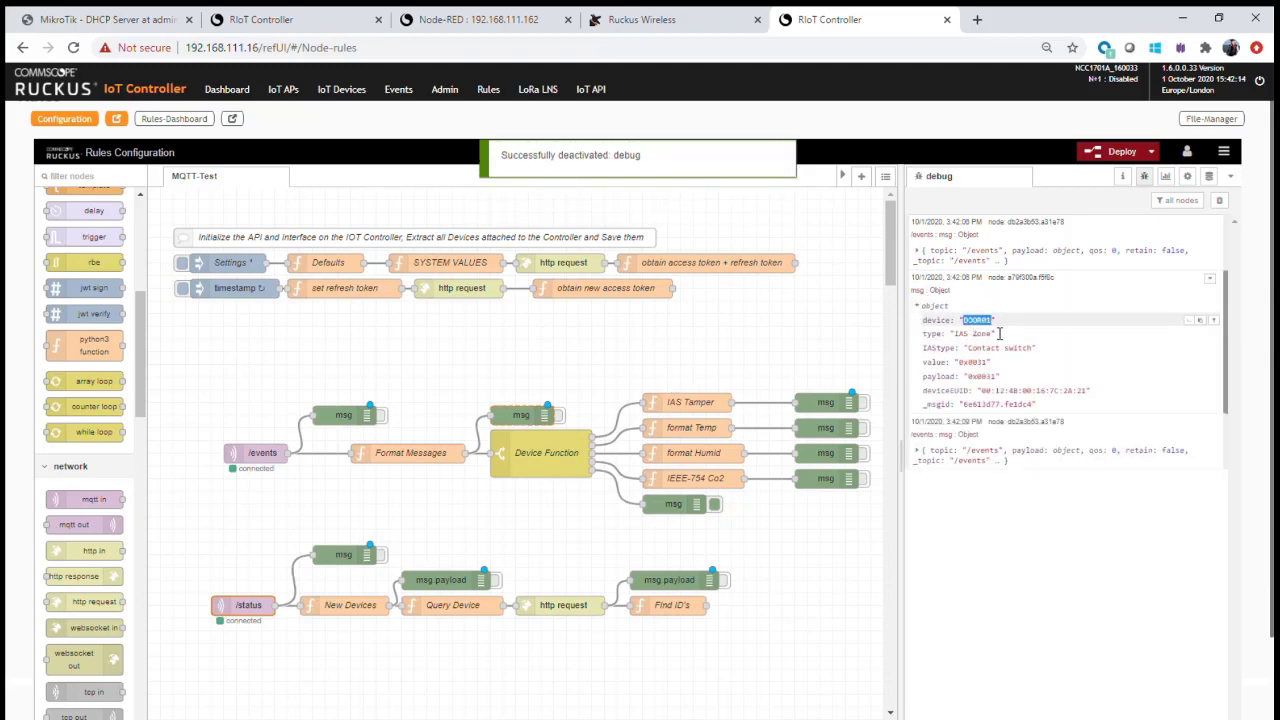
{"action": "left_click_drag", "start_coordinate": [985, 394], "coordinate": [1090, 395]}
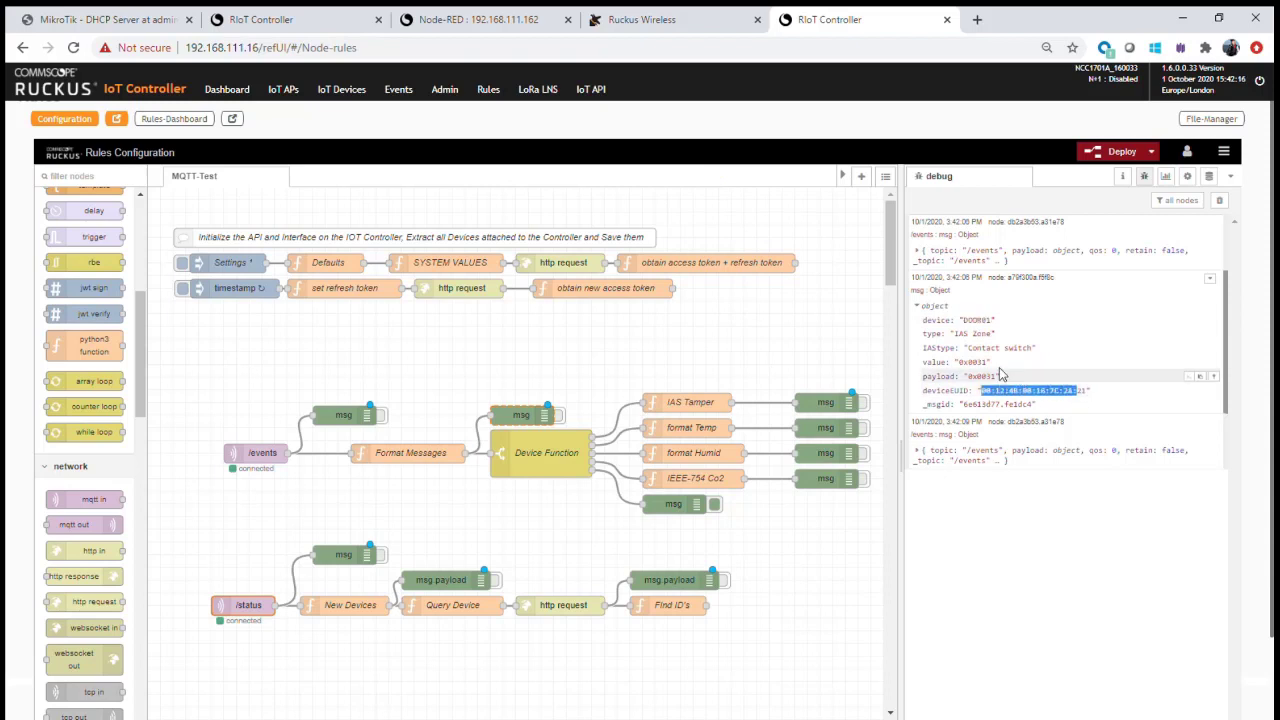
{"action": "left_click_drag", "start_coordinate": [968, 349], "coordinate": [981, 385]}
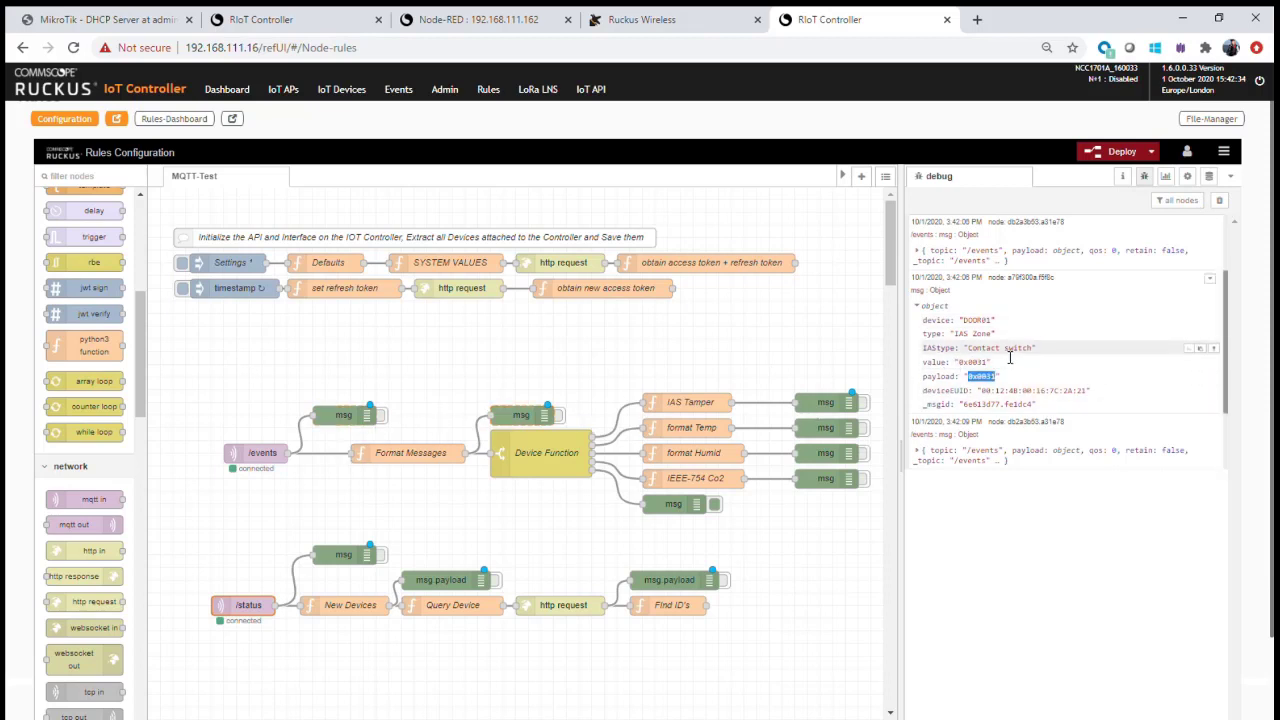
{"action": "left_click_drag", "start_coordinate": [1028, 348], "coordinate": [968, 349]}
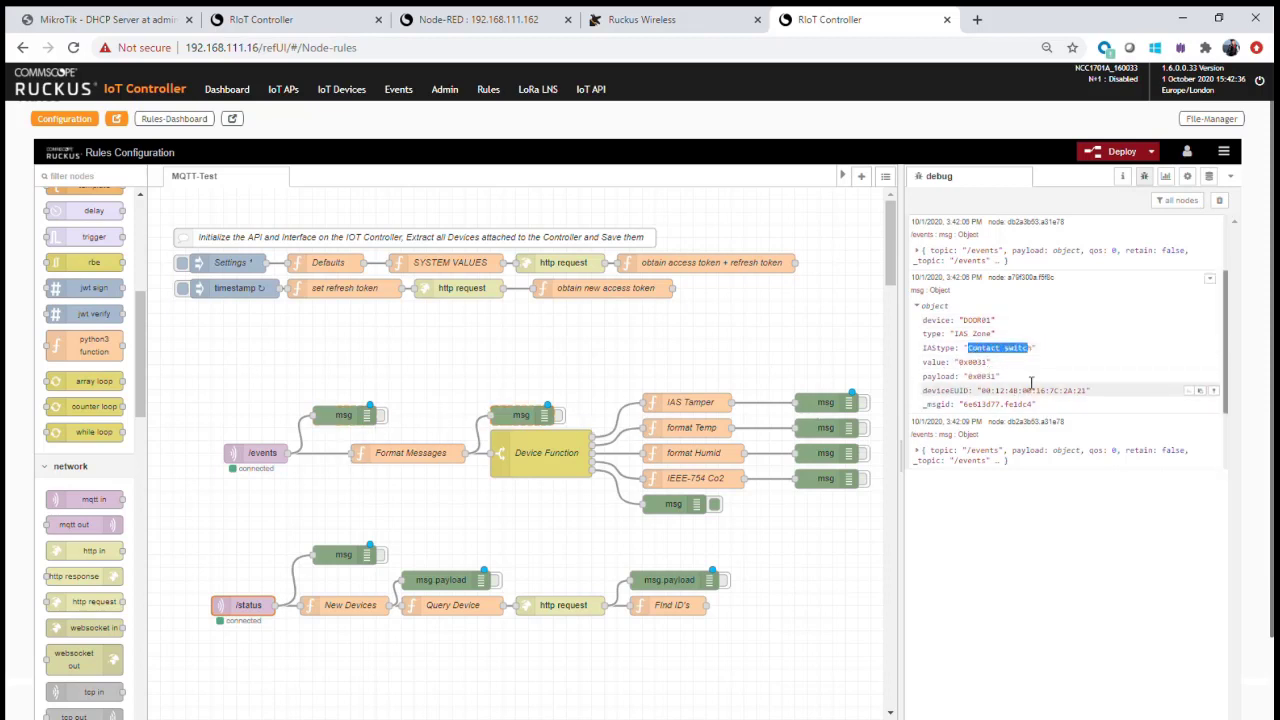
- Clear the debug log and review the IAS Tamper function's code, leaving it unchanged
{"action": "left_click", "coordinate": [1220, 201]}
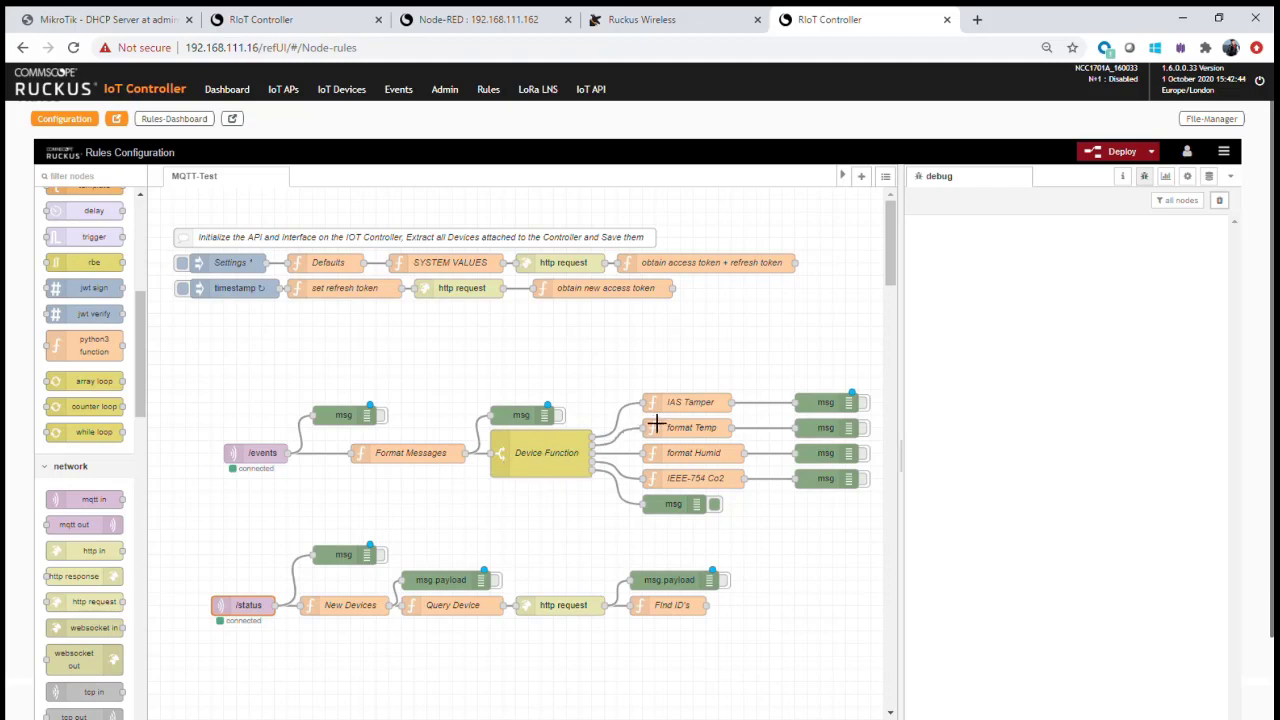
{"action": "double_click", "coordinate": [697, 405]}
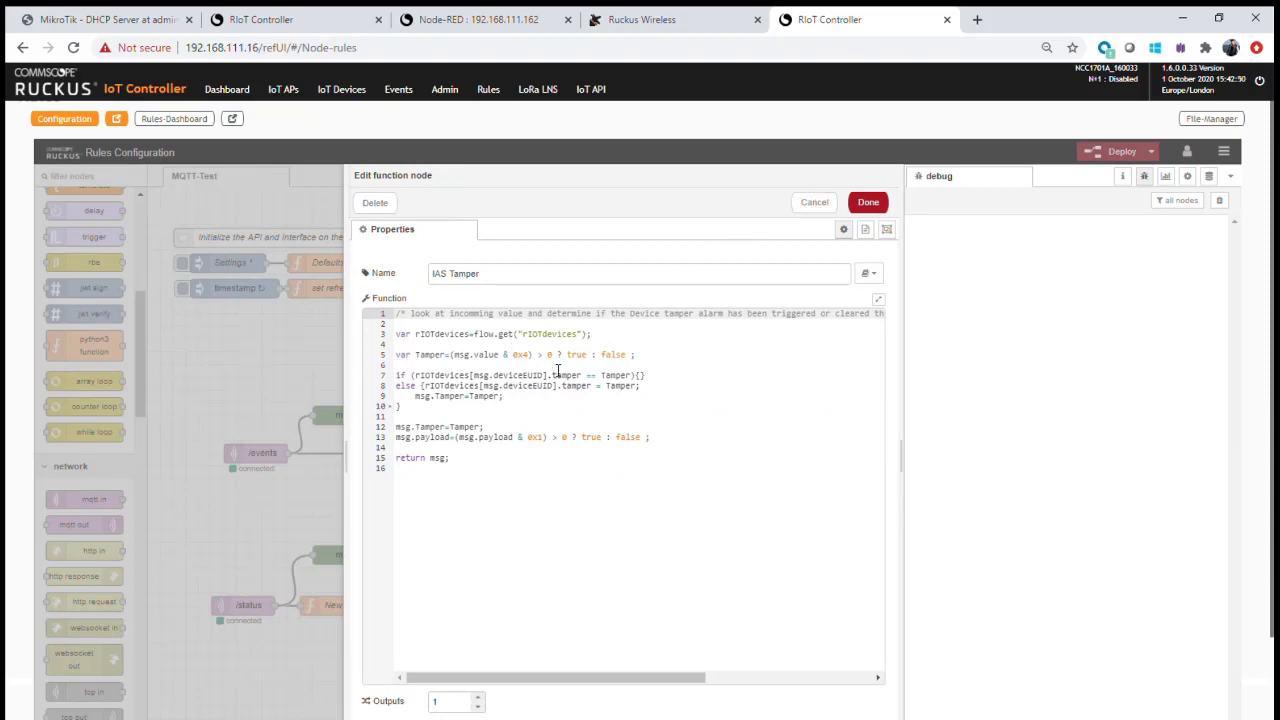
{"action": "left_click", "coordinate": [815, 205]}
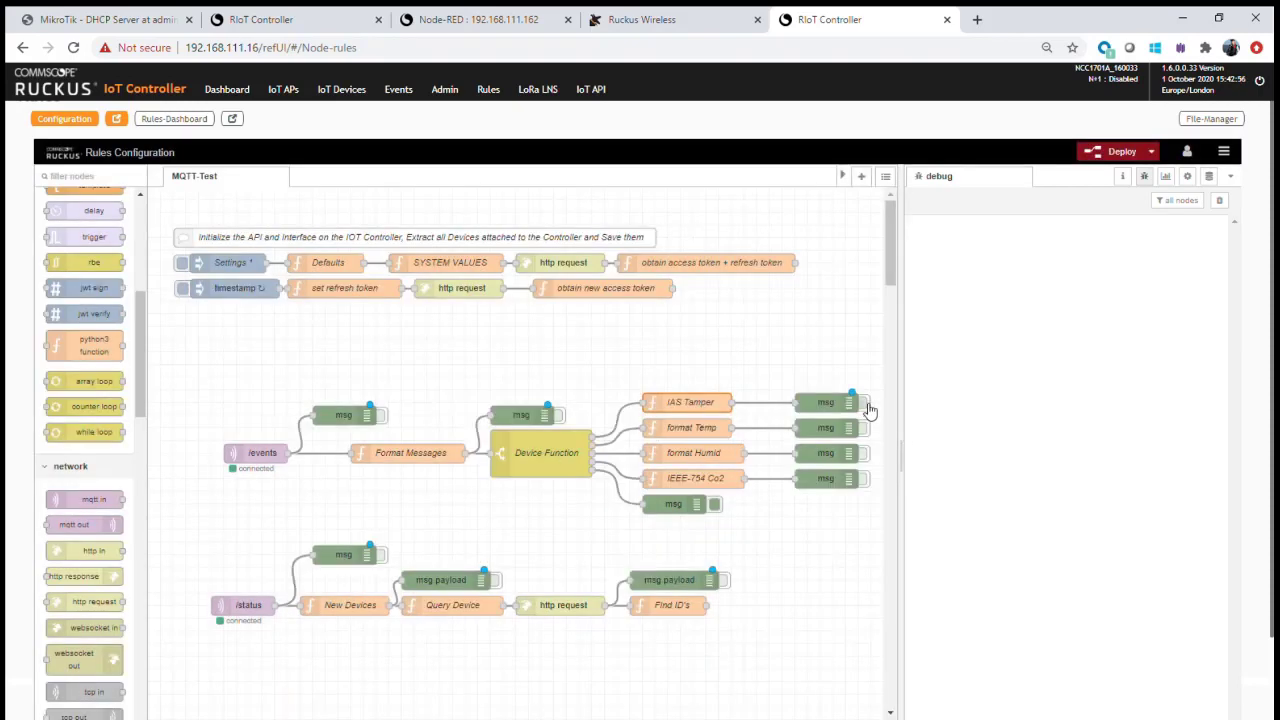
- Capture a message with the IAS Tamper debug node, disable the node, and expand the message to examine its types and payload
{"action": "left_click", "coordinate": [866, 403]}
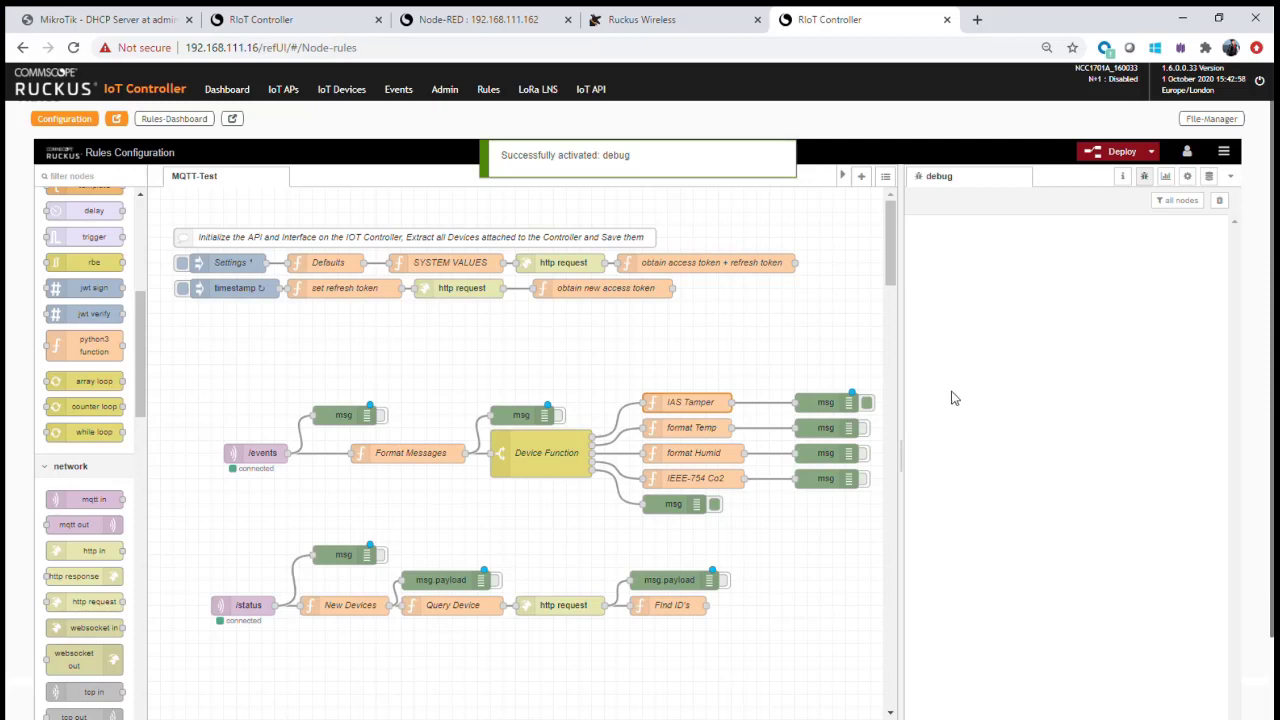
{"action": "left_click", "coordinate": [866, 403]}
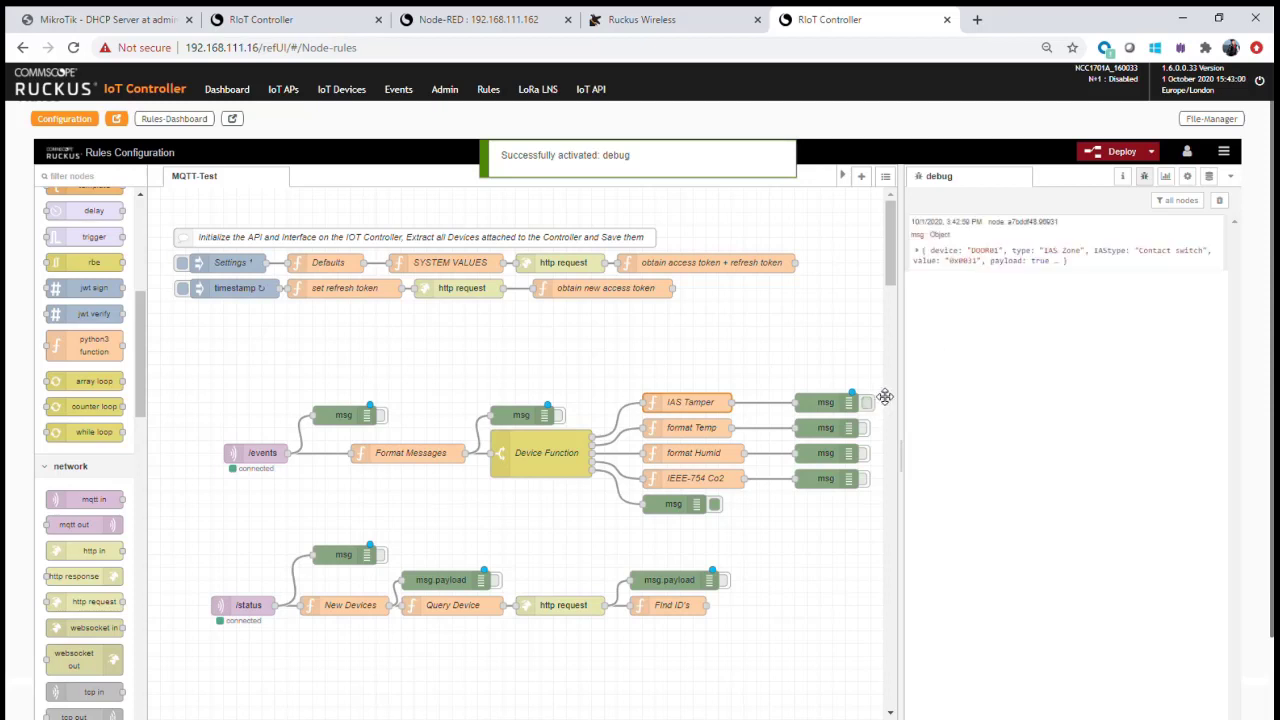
{"action": "left_click", "coordinate": [919, 251]}
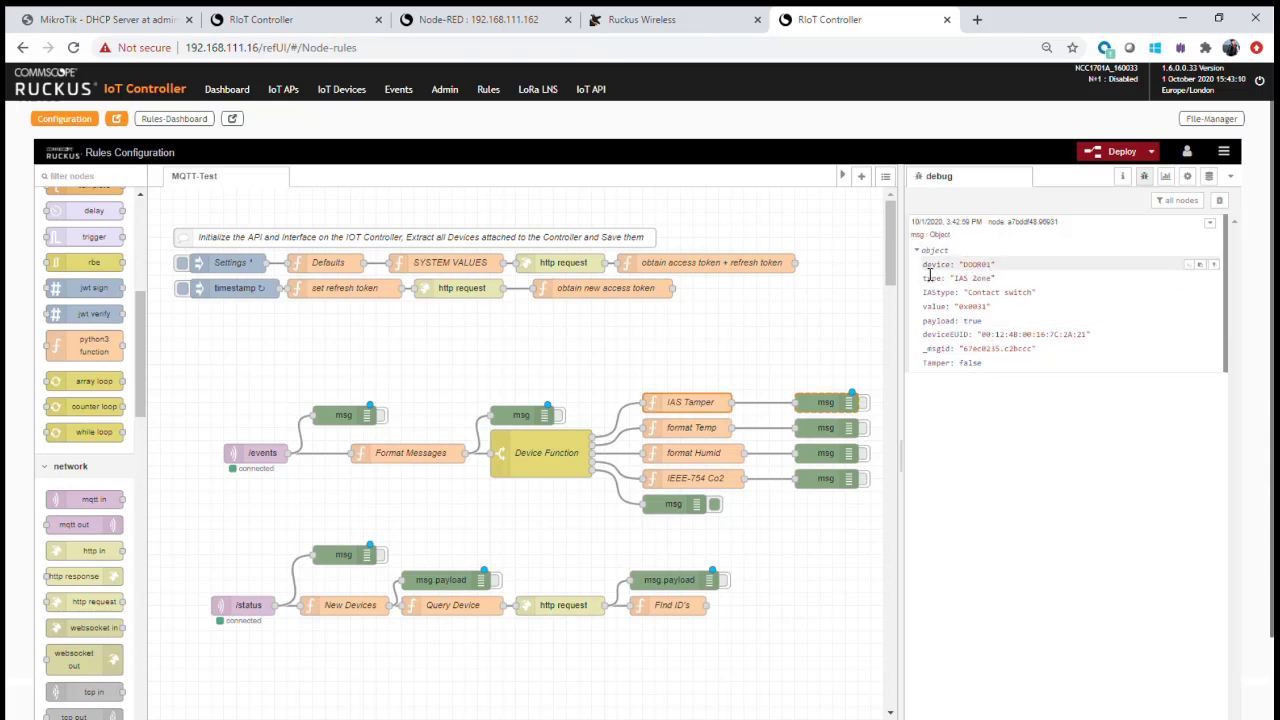
{"action": "triple_click", "coordinate": [969, 278]}
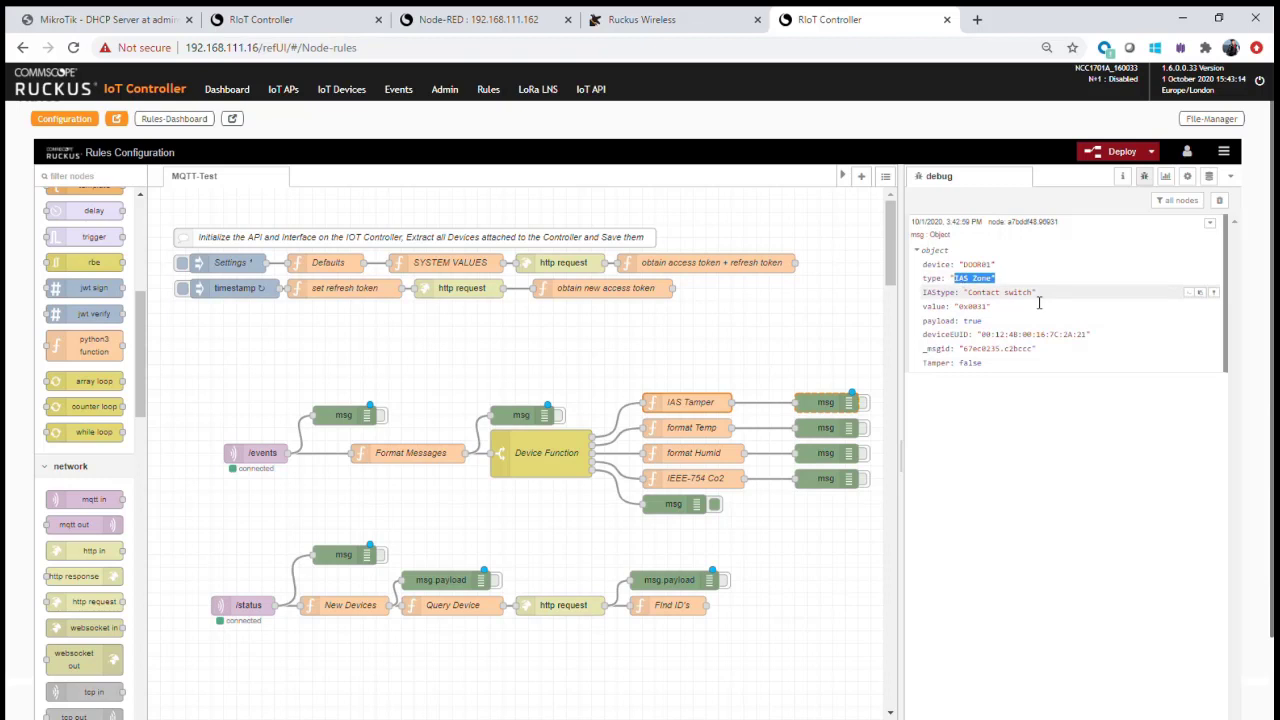
{"action": "left_click_drag", "start_coordinate": [1036, 292], "coordinate": [969, 331]}
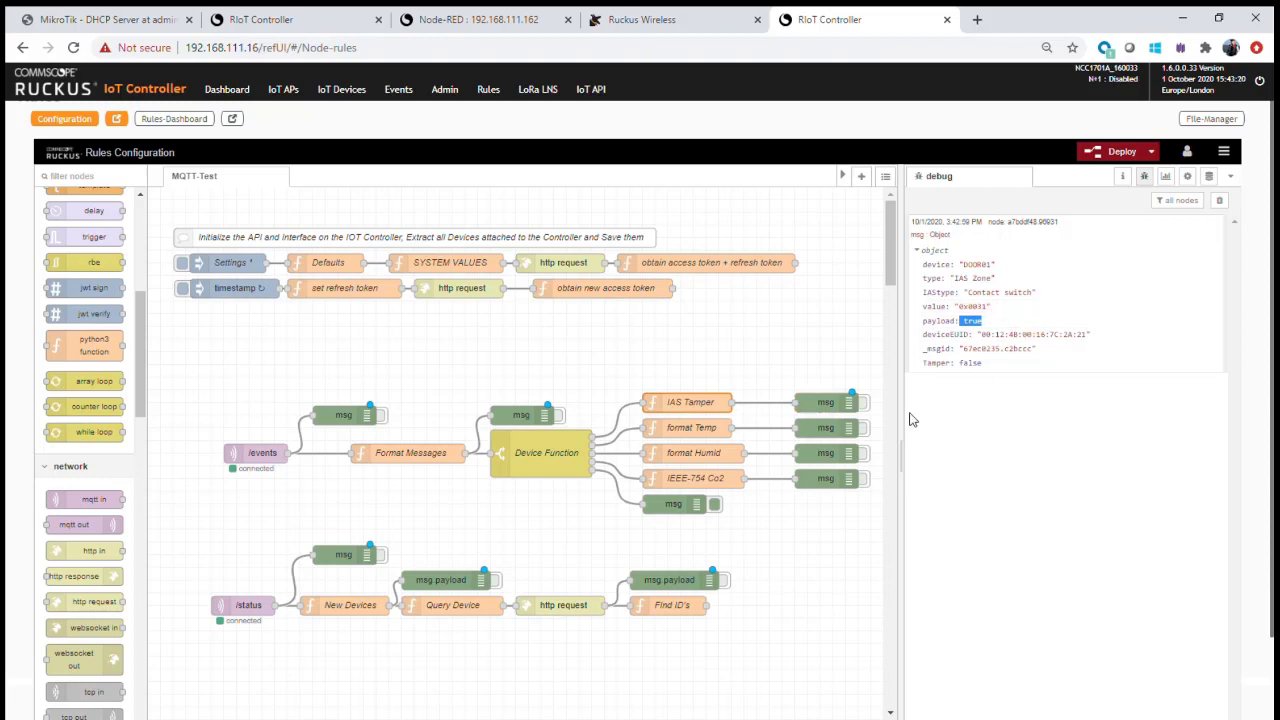
- Re-enable the IAS Tamper debug node and expand the next DOOR01 message to examine its payload
{"action": "left_click", "coordinate": [866, 403]}
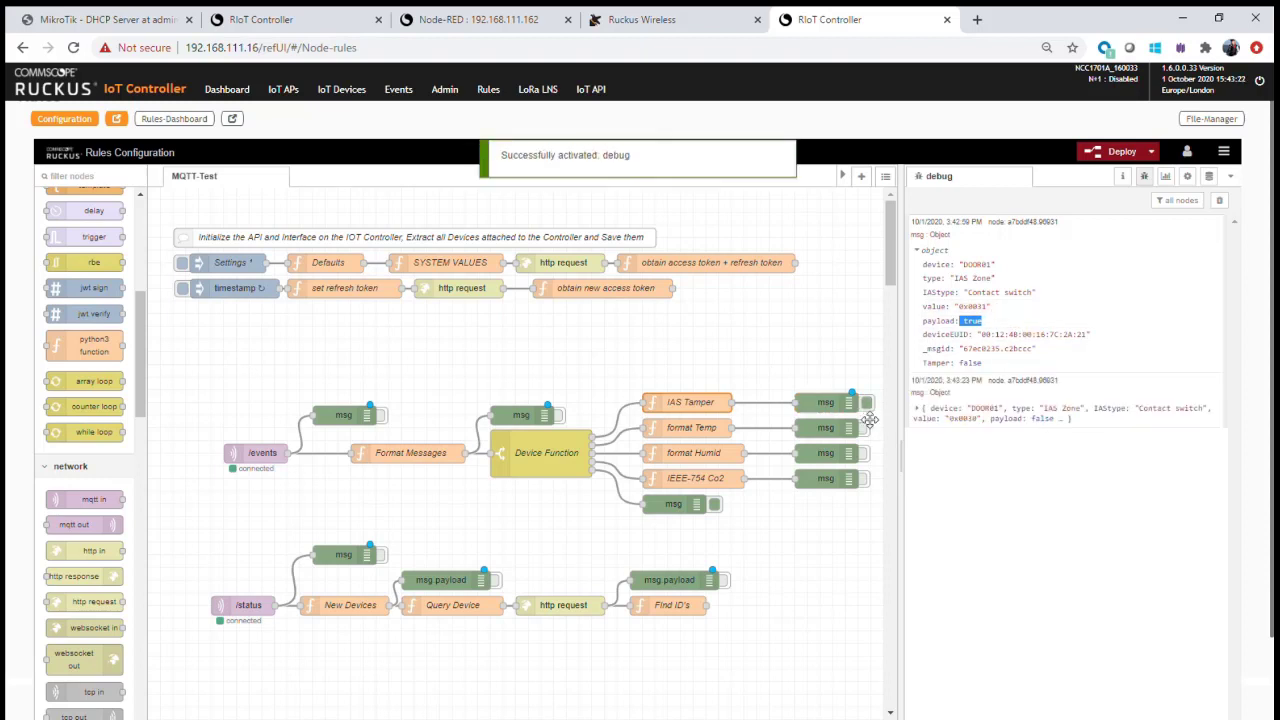
{"action": "left_click", "coordinate": [925, 414]}
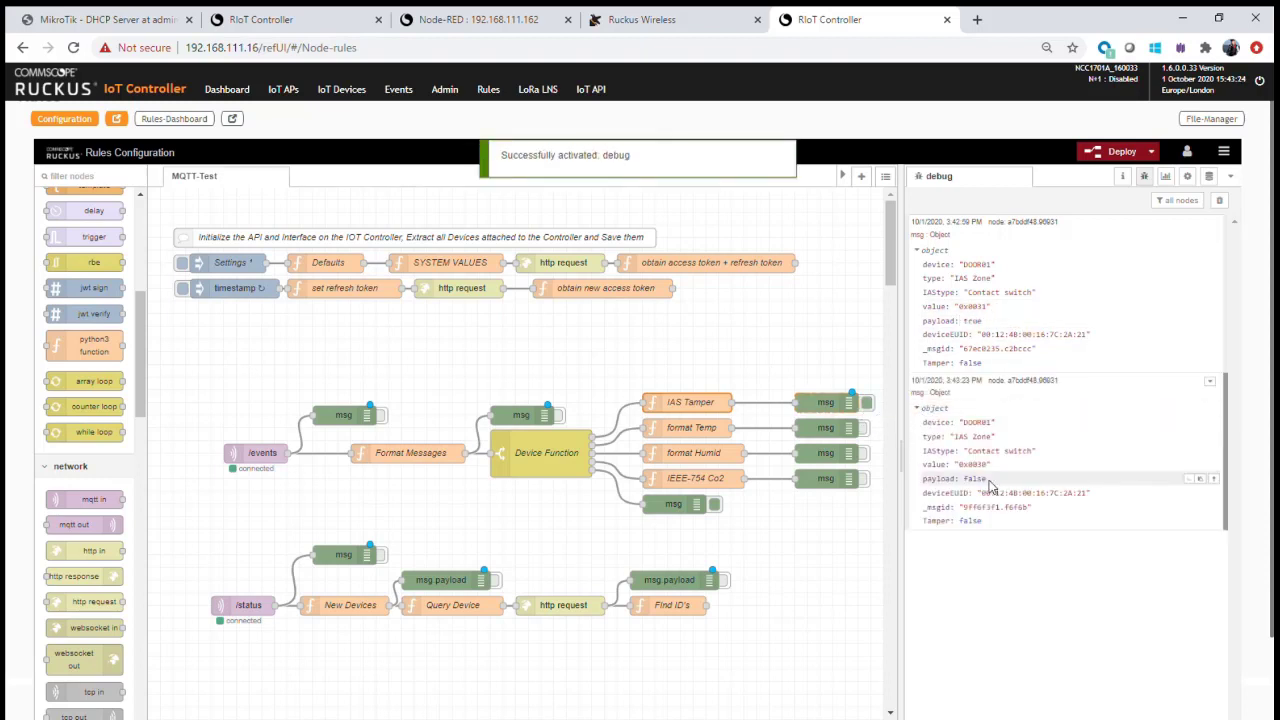
{"action": "left_click_drag", "start_coordinate": [991, 484], "coordinate": [975, 484]}
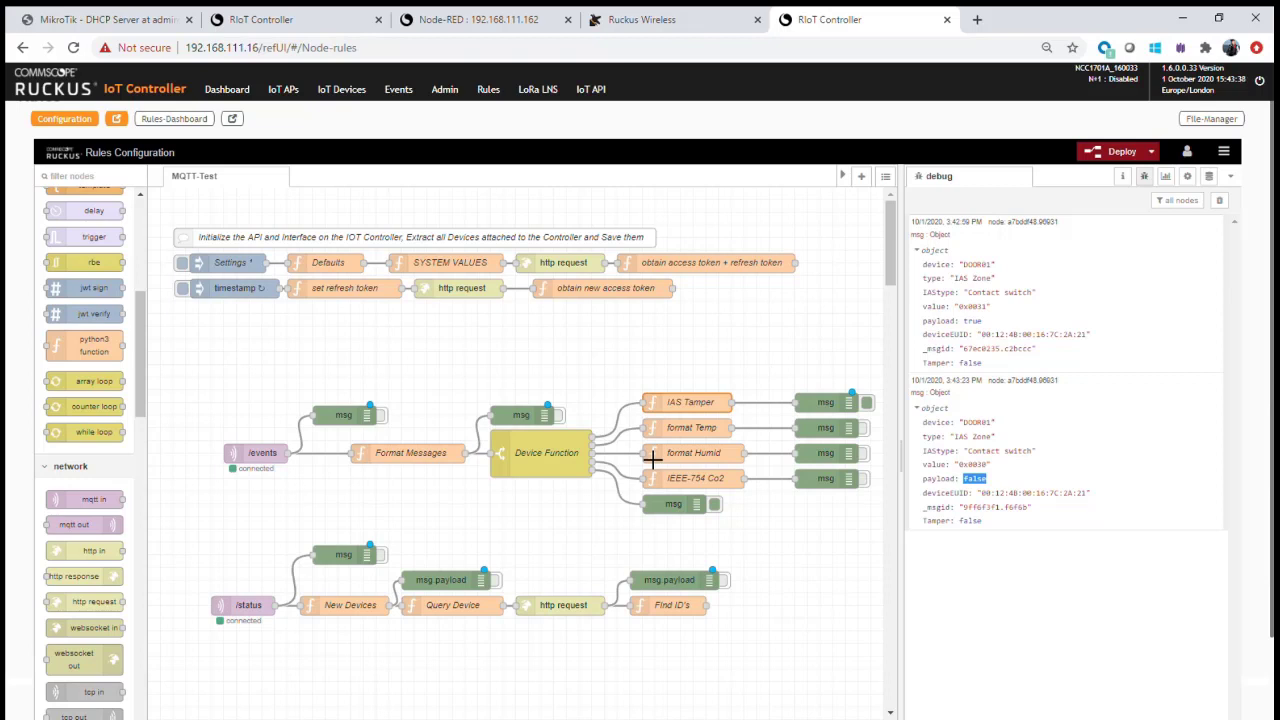
- Clear the debug log and expand the WATER01 message that arrives to examine the water sensor's details
{"action": "left_click", "coordinate": [1221, 201]}
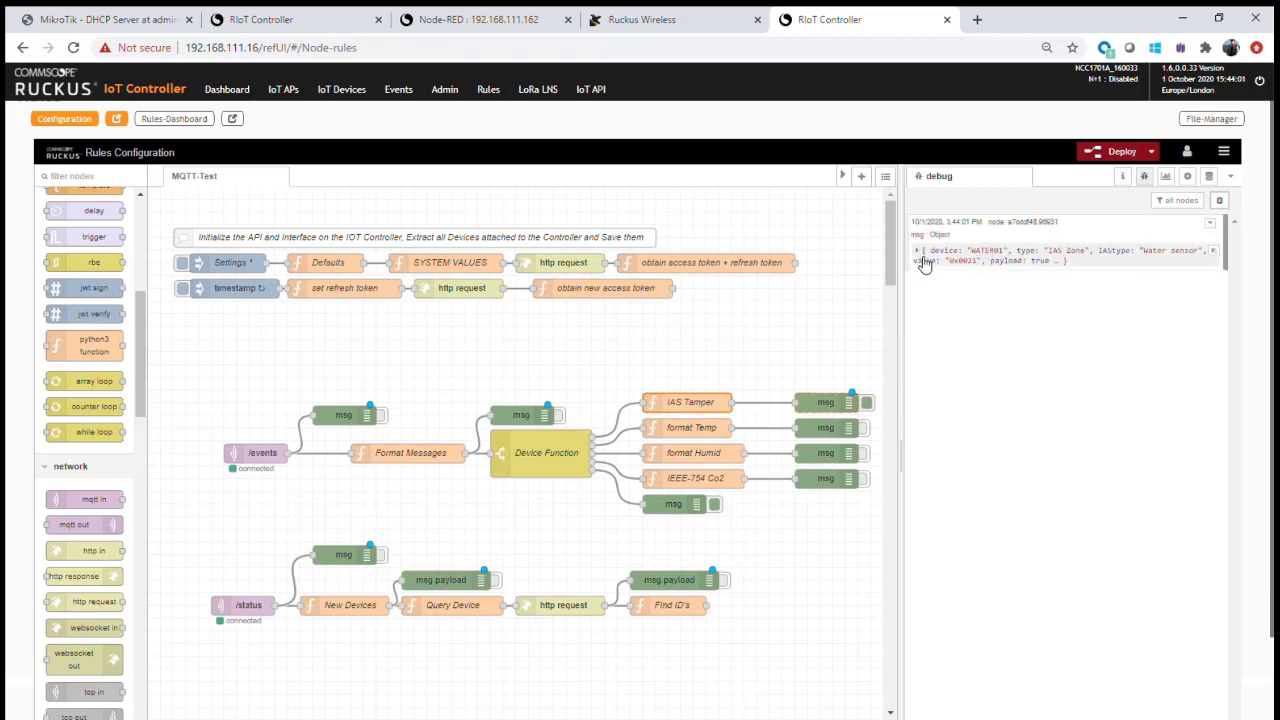
{"action": "left_click", "coordinate": [921, 251]}
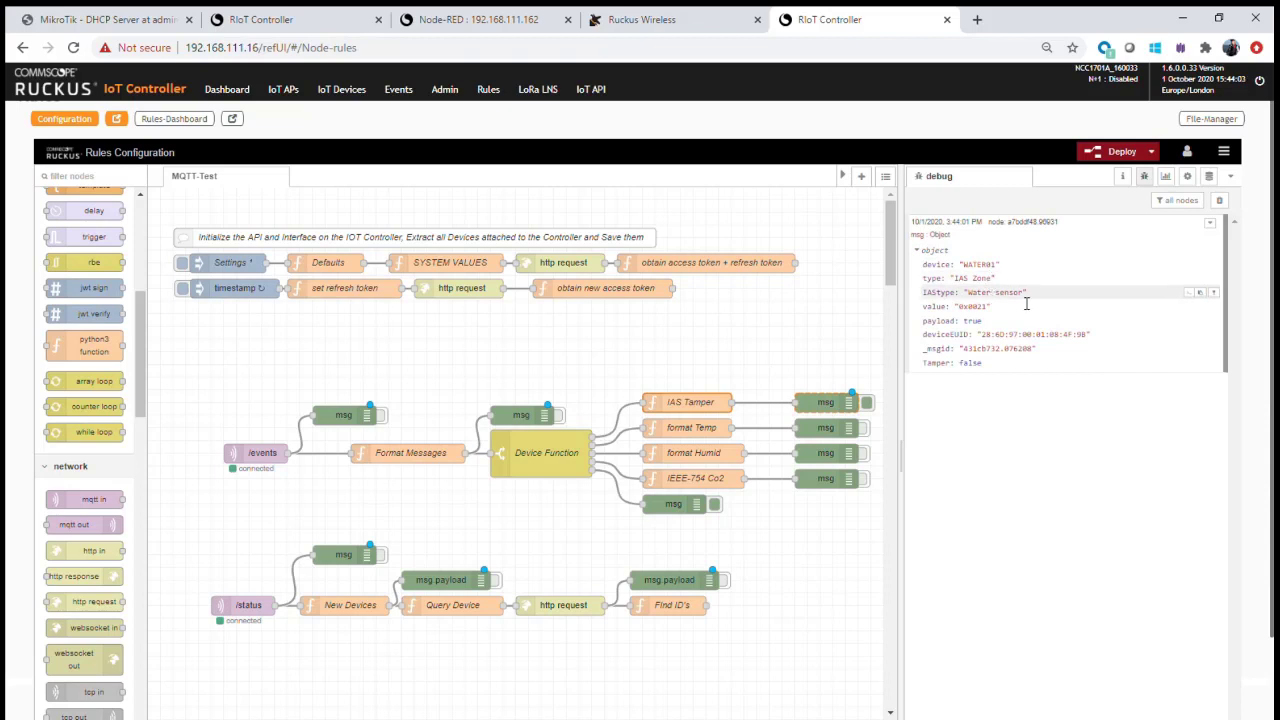
- Examine the IAS type, payload and value fields of the expanded WATER01 message
{"action": "left_click_drag", "start_coordinate": [1029, 302], "coordinate": [990, 300]}
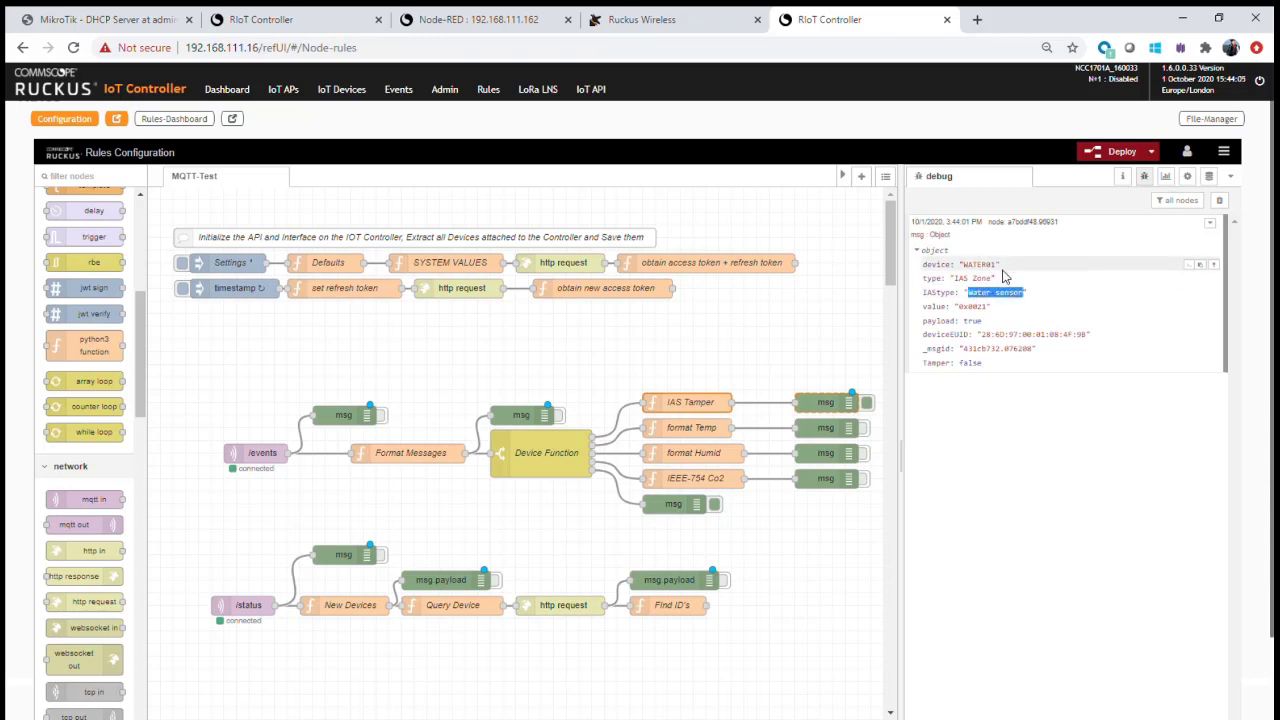
{"action": "double_click", "coordinate": [971, 322]}
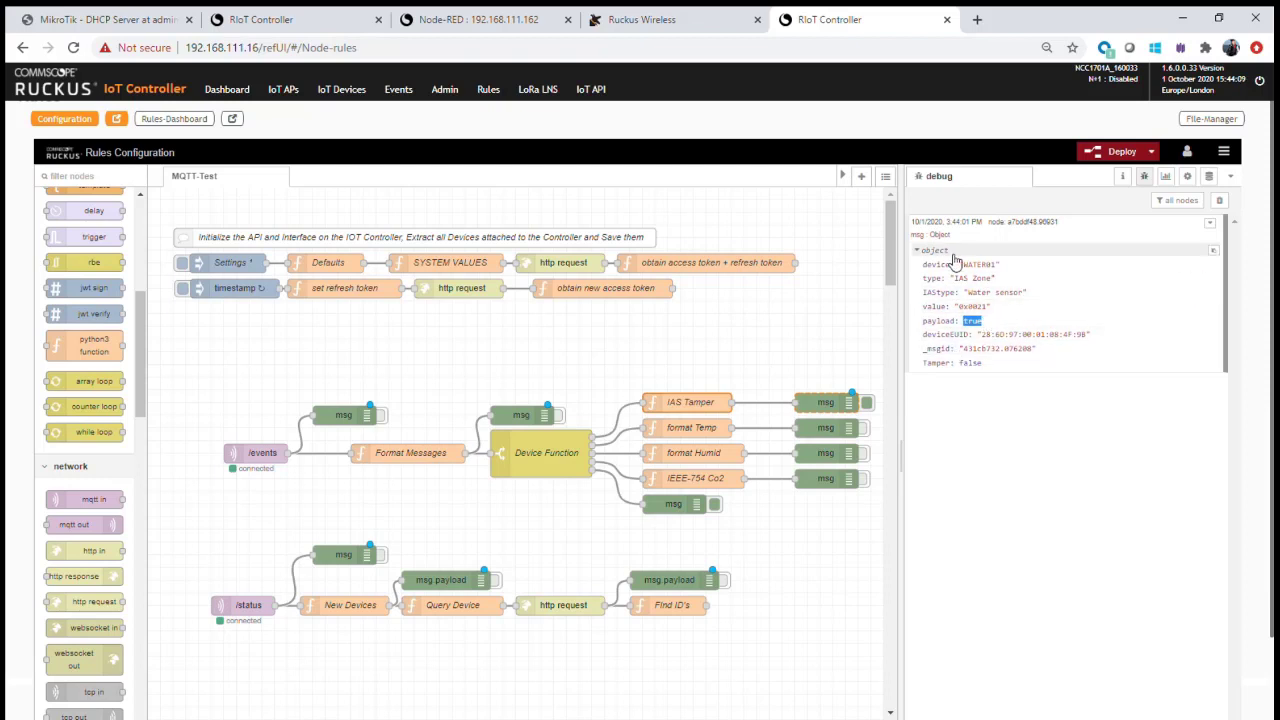
{"action": "left_click_drag", "start_coordinate": [991, 308], "coordinate": [982, 308]}
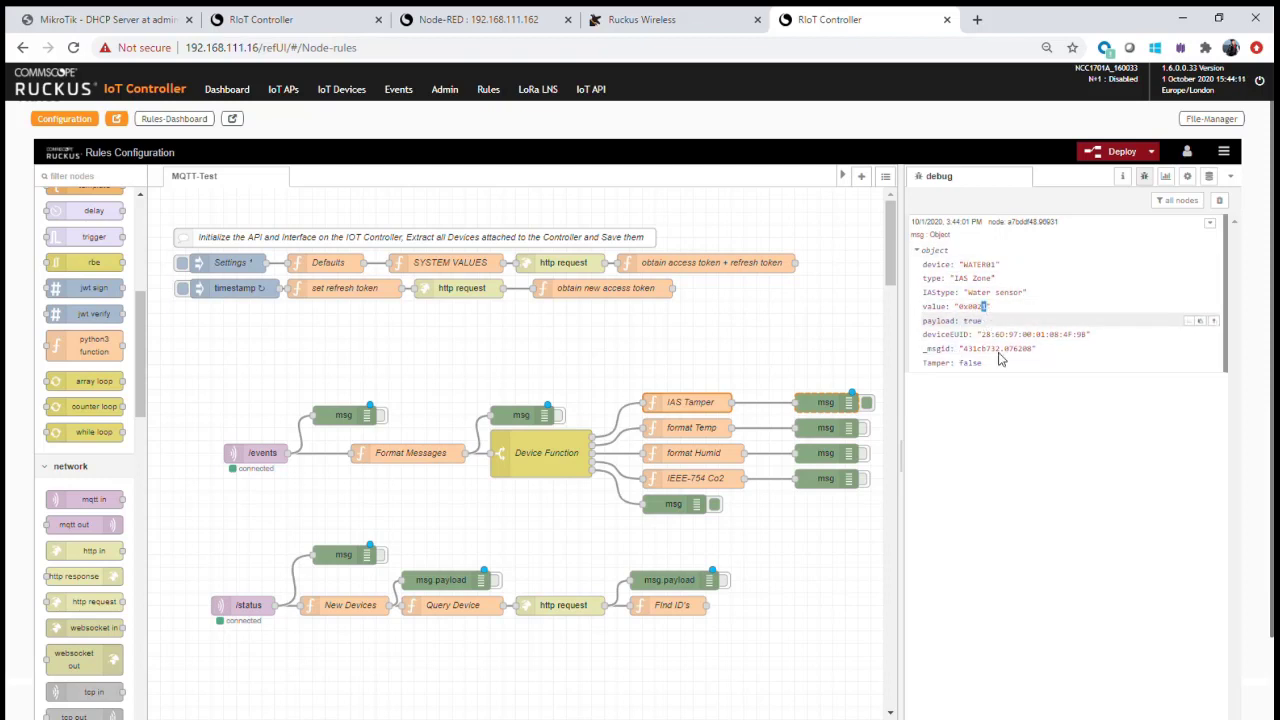
- Clear the debug log, expand the next WATER01 message to examine its payload, and empty the log again
{"action": "left_click", "coordinate": [1219, 200]}
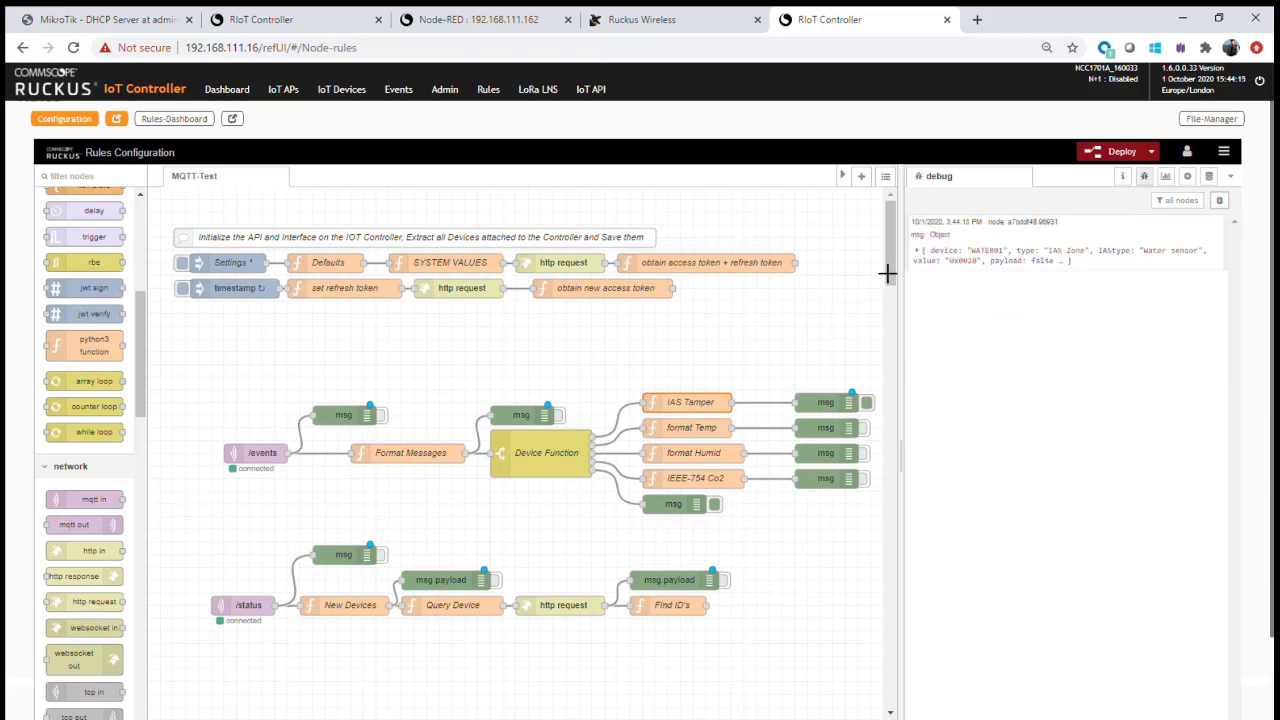
{"action": "left_click", "coordinate": [922, 252]}
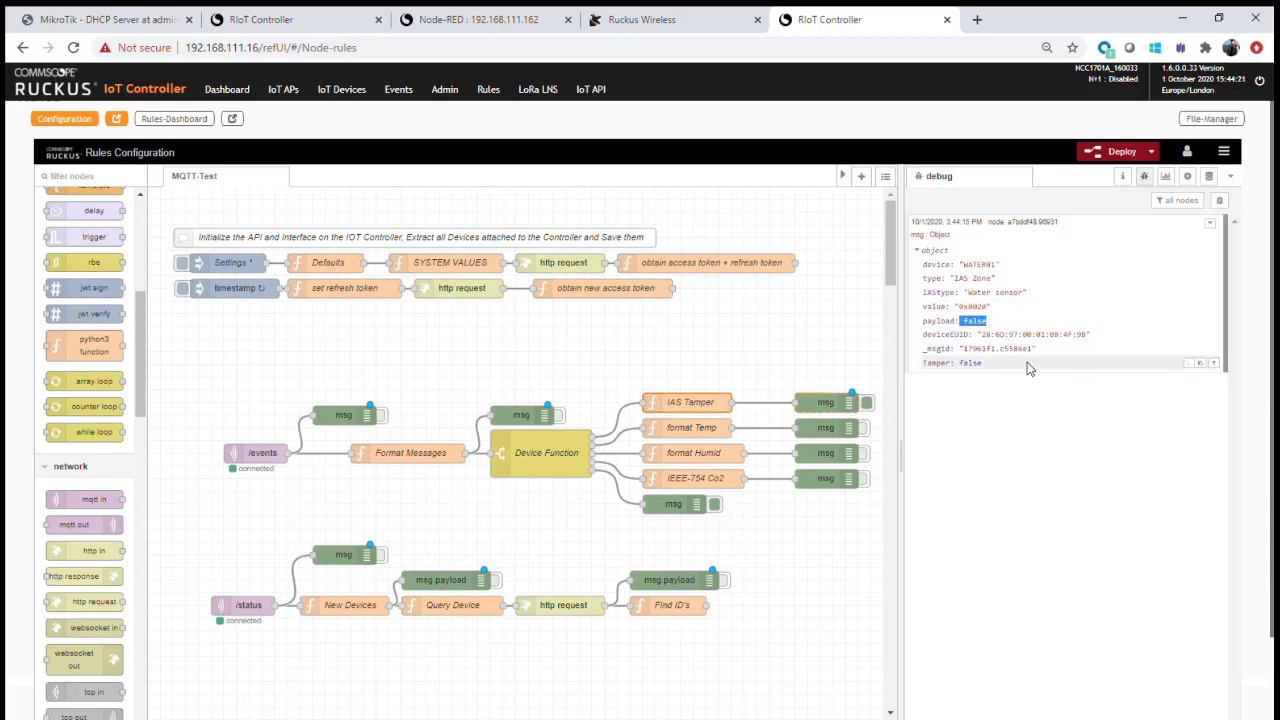
{"action": "left_click", "coordinate": [1221, 201]}
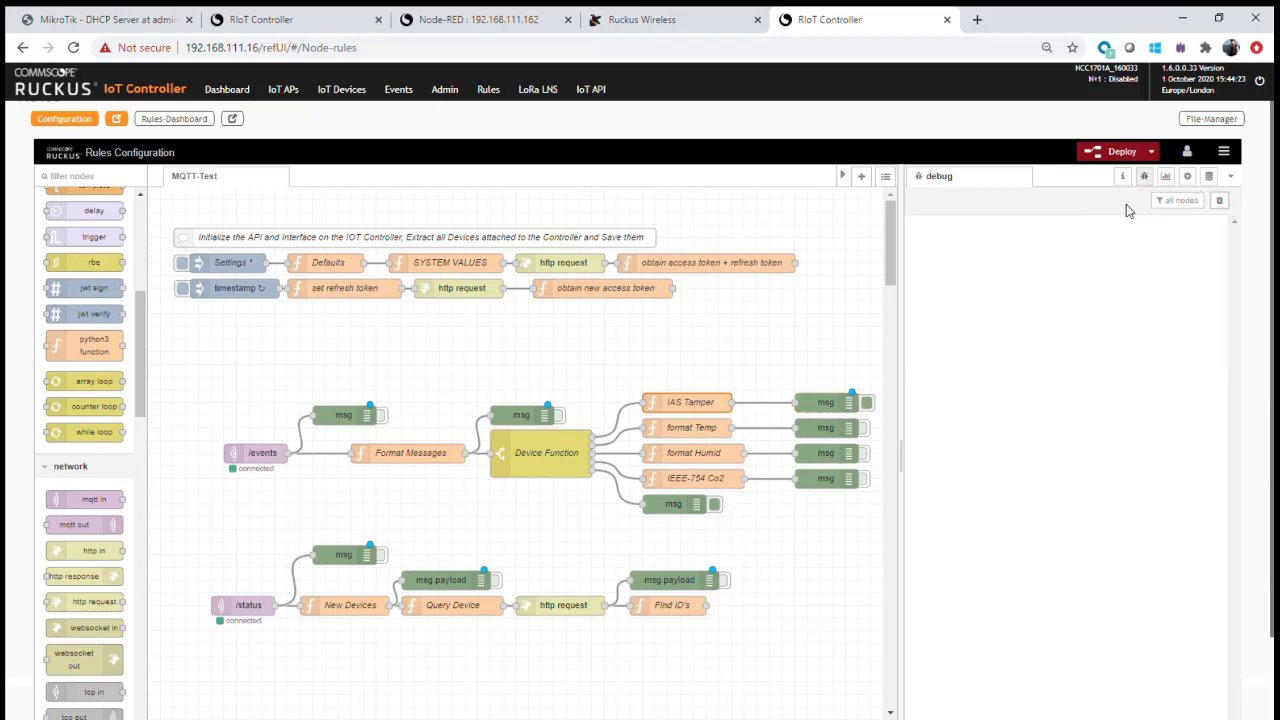
- Review the flow context data for the DOOR01 device's stored IAS Zone attributes, and return to the debug messages
{"action": "left_click", "coordinate": [1209, 176]}
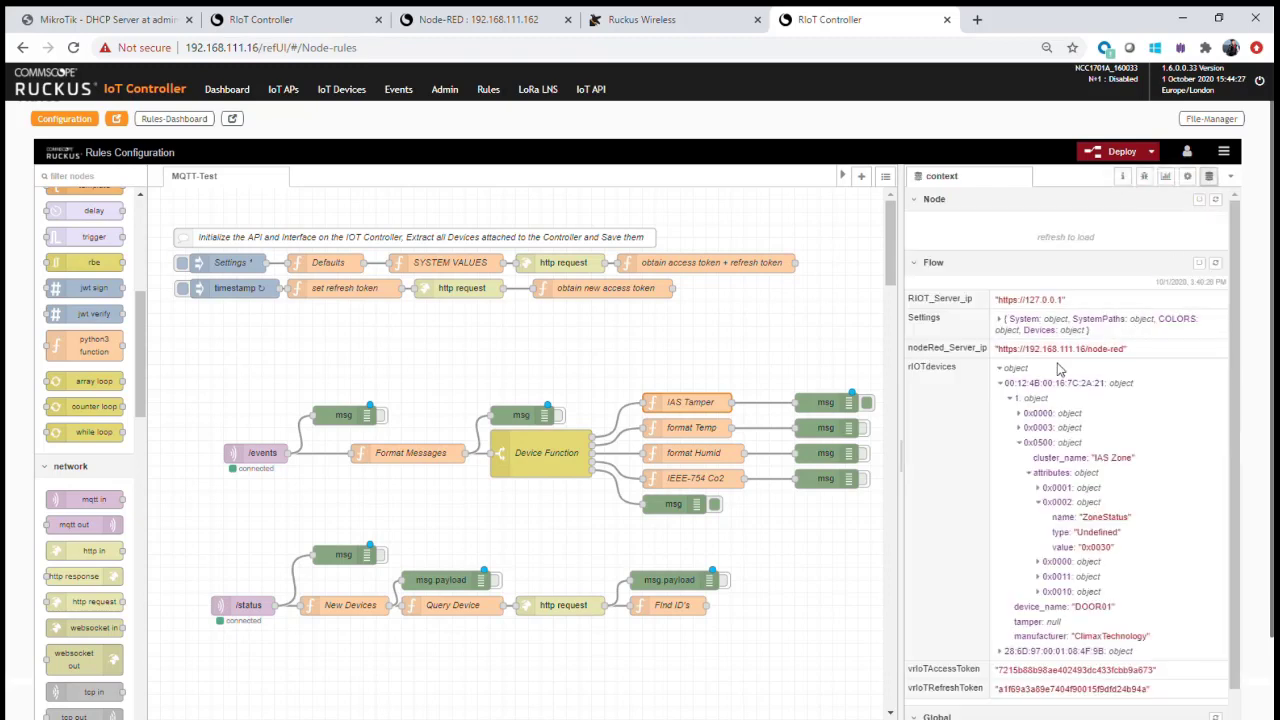
{"action": "scroll", "coordinate": [1065, 380], "scroll_direction": "down", "scroll_amount": 1}
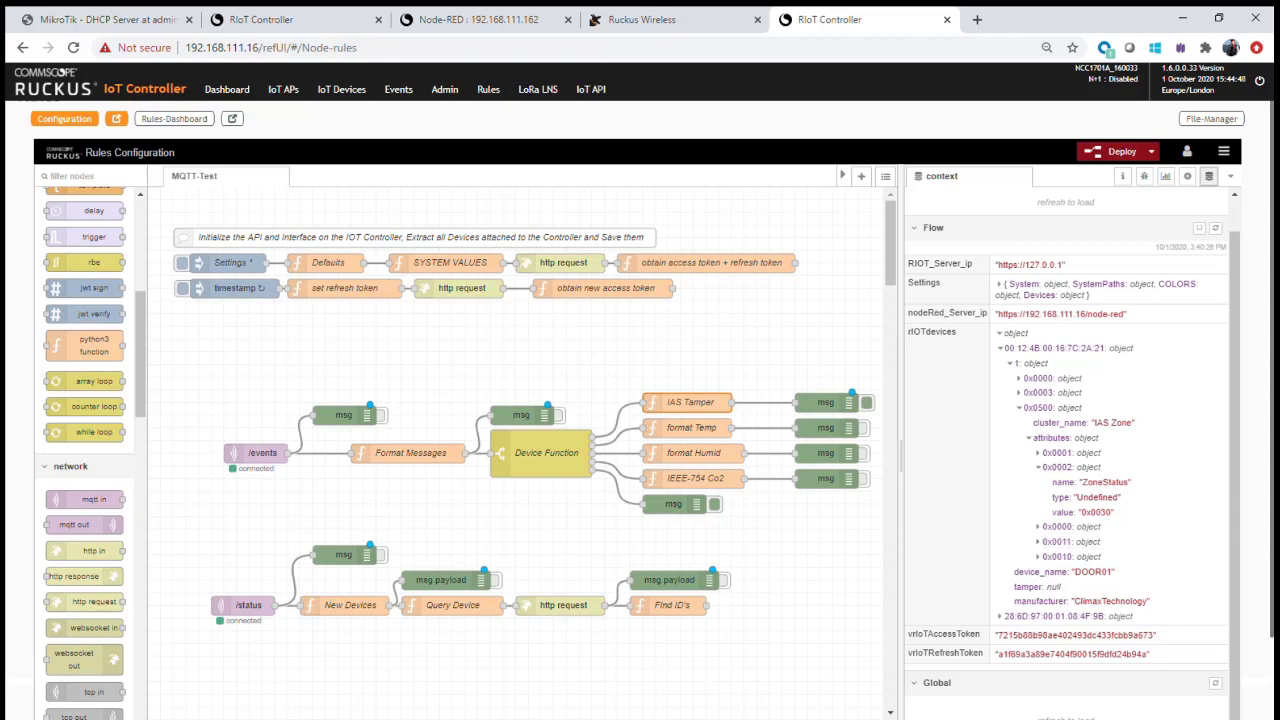
{"action": "left_click", "coordinate": [1146, 177]}
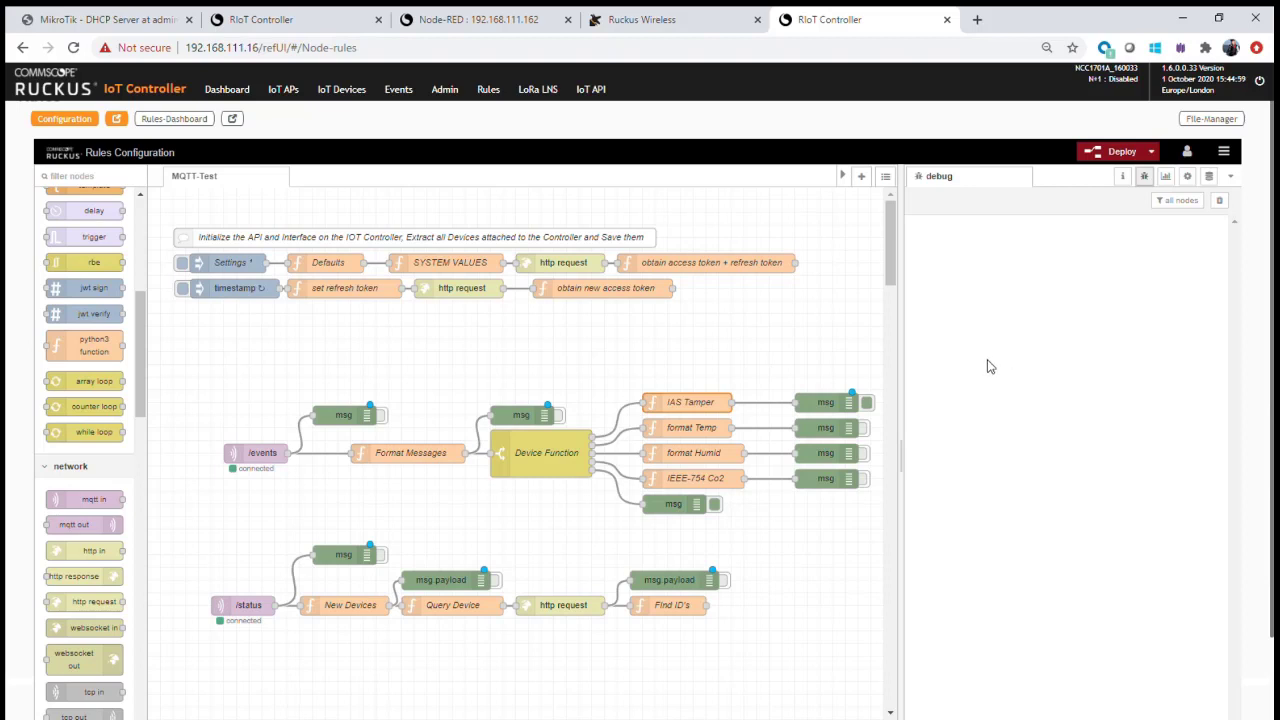
- Disable the debug node after IAS Tamper and re-enable it
{"action": "left_click", "coordinate": [868, 402]}
{"action": "left_click", "coordinate": [865, 400]}
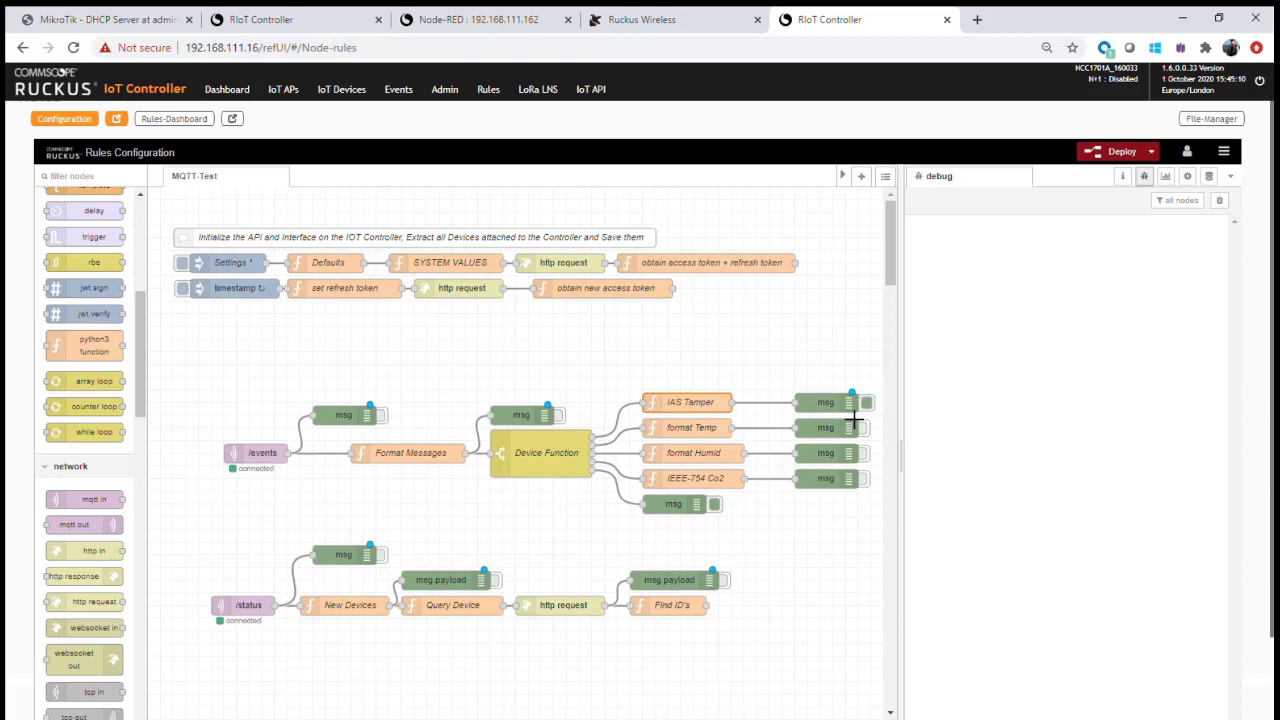